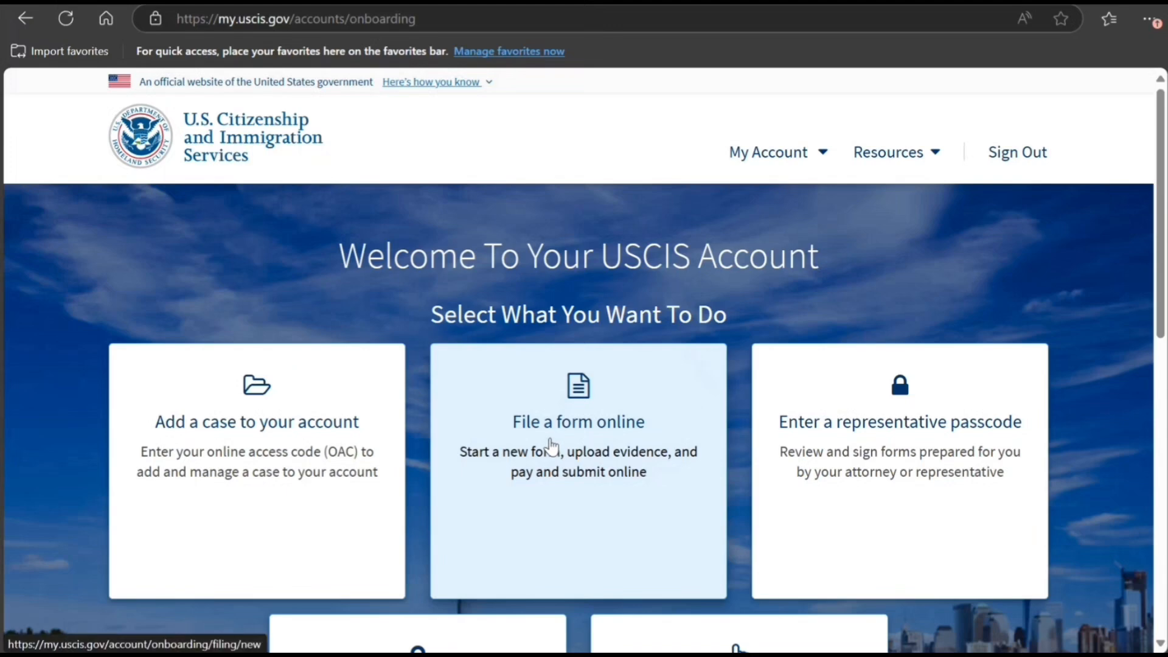
# Start filing a form online and select N-400, Application for Naturalization, as the form to file
pyautogui.click(549, 449)
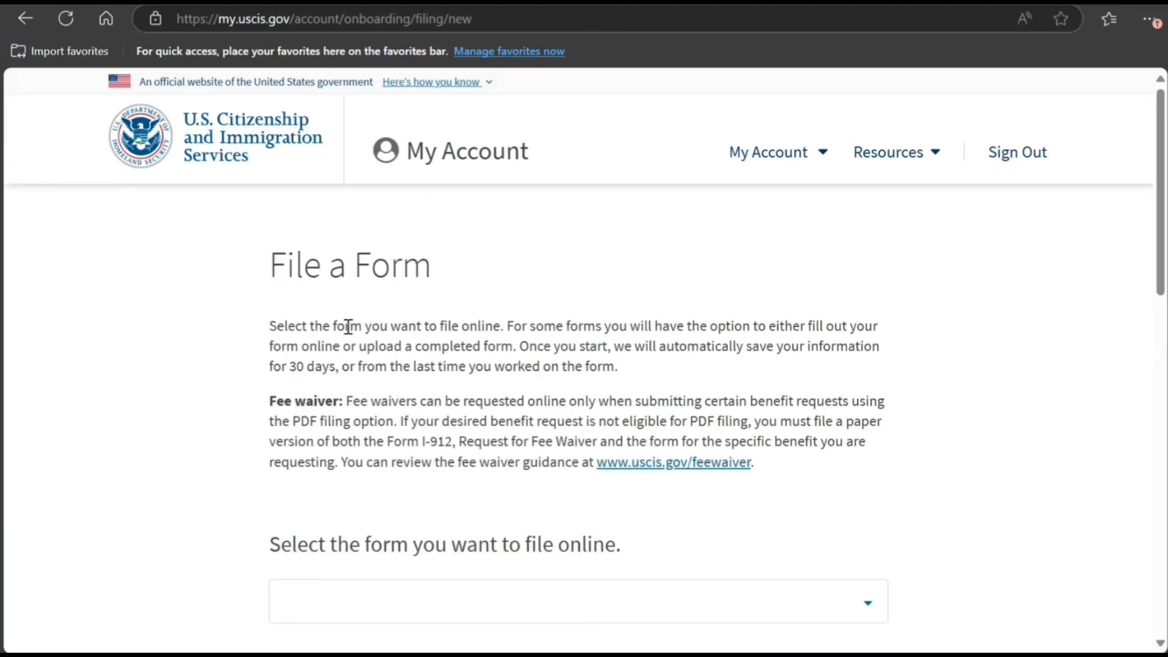
pyautogui.scroll(-3, 347, 329)
pyautogui.click(347, 336)
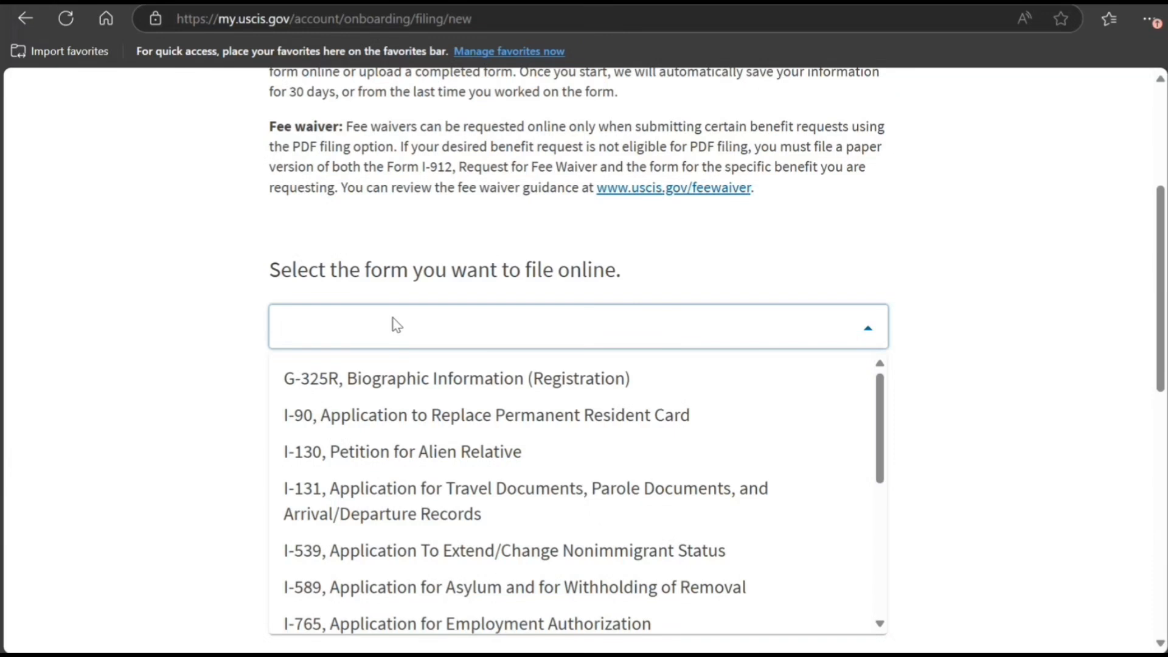
pyautogui.write('N-')
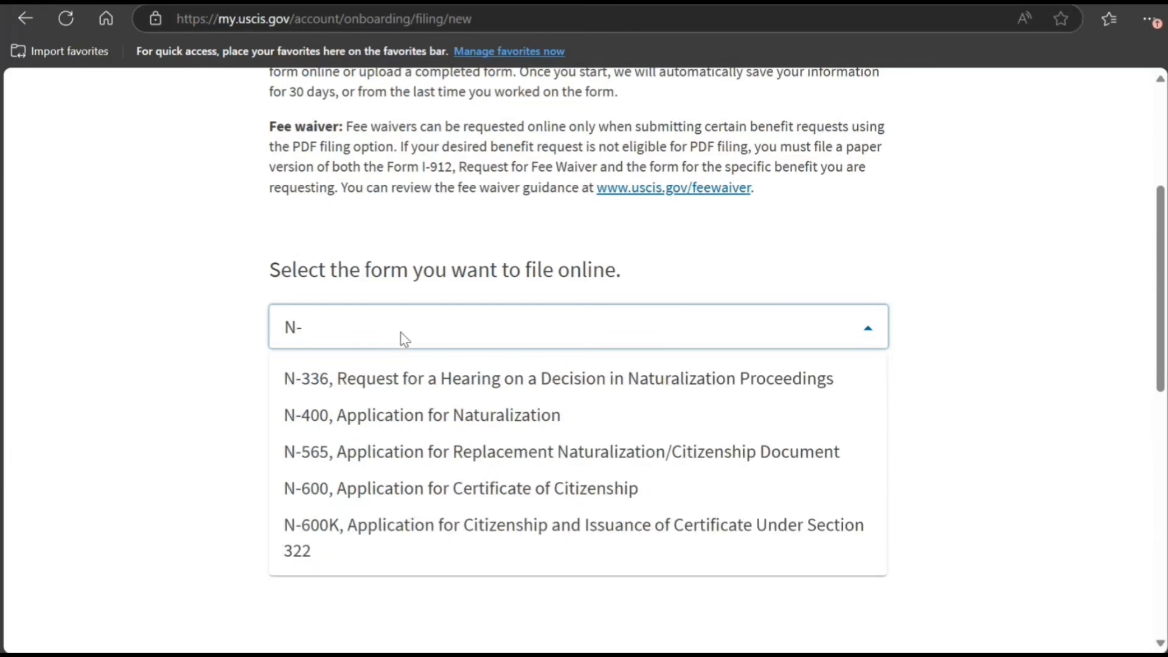
pyautogui.click(531, 417)
pyautogui.click(309, 436)
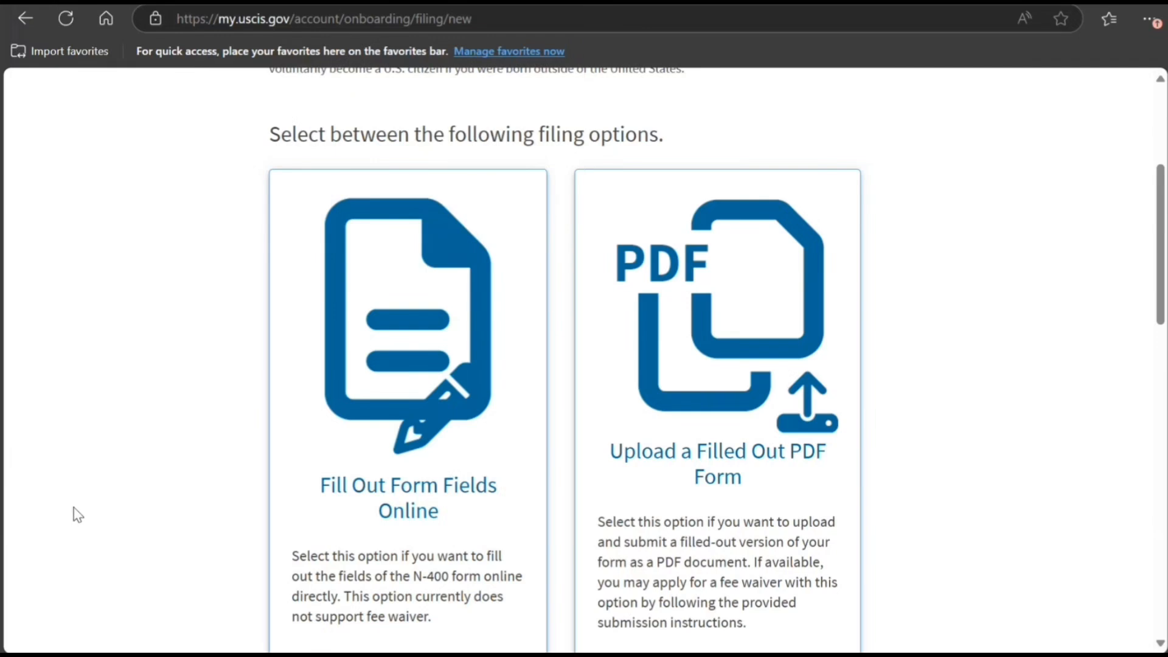
# Compare the filing options for the N-400 and choose to fill out the form fields online
pyautogui.scroll(-3, 82, 509)
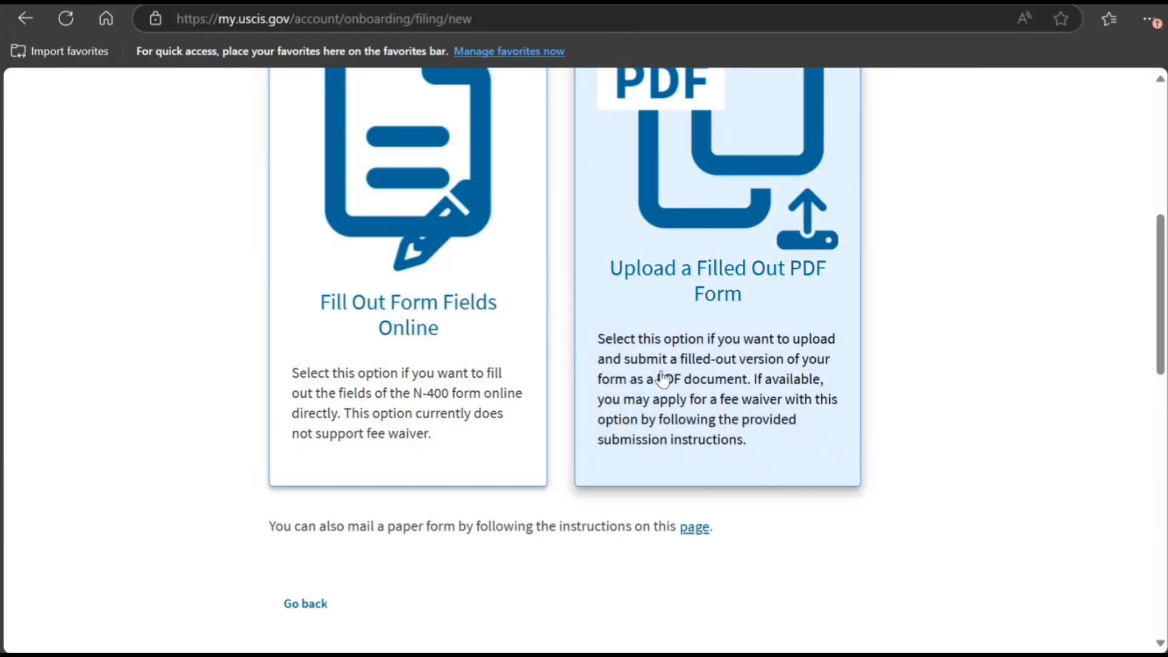
pyautogui.scroll(2, 662, 379)
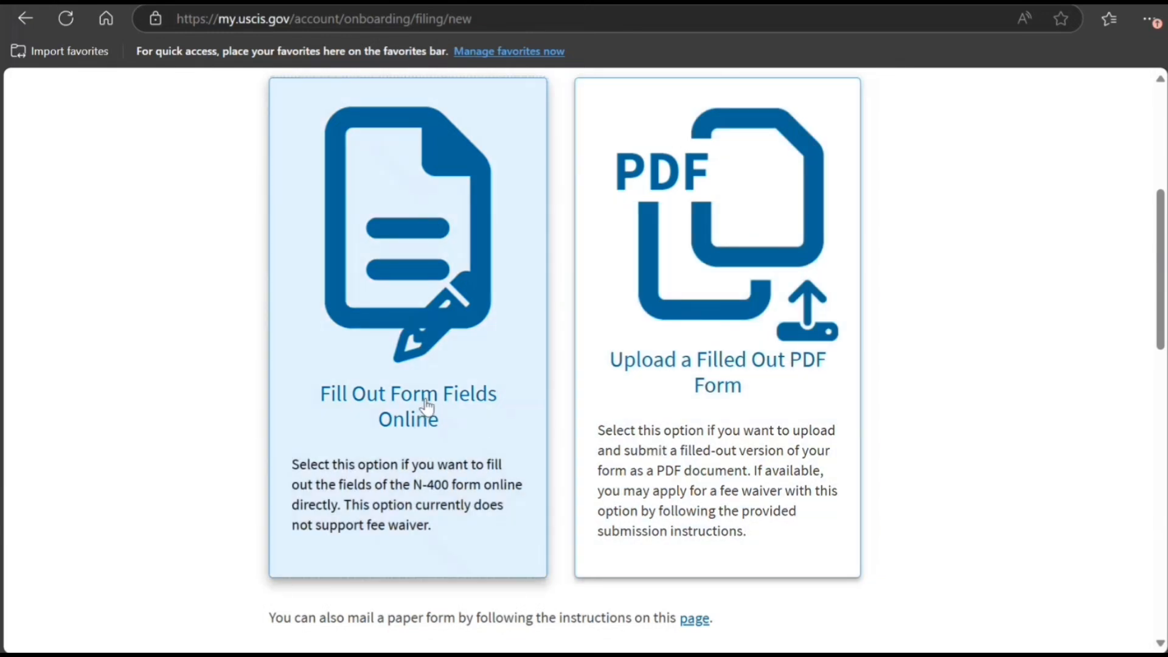
pyautogui.click(427, 405)
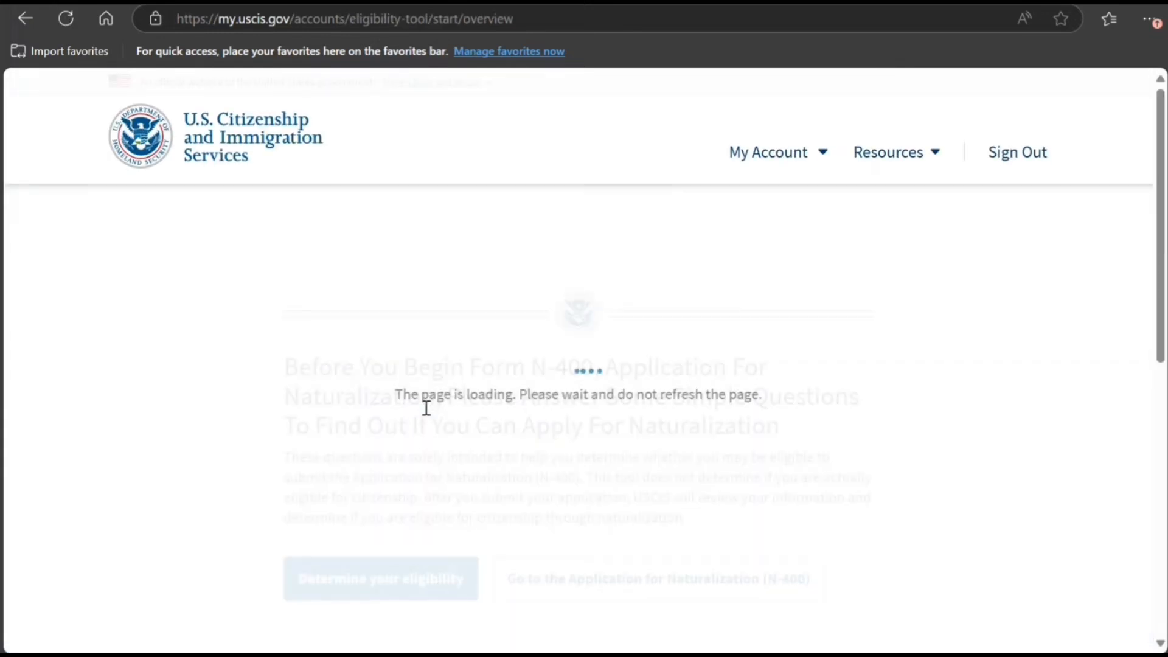
# Open the N-400 application overview directly, skim its general eligibility requirements, and return to the eligibility introduction page
pyautogui.scroll(-3, 429, 426)
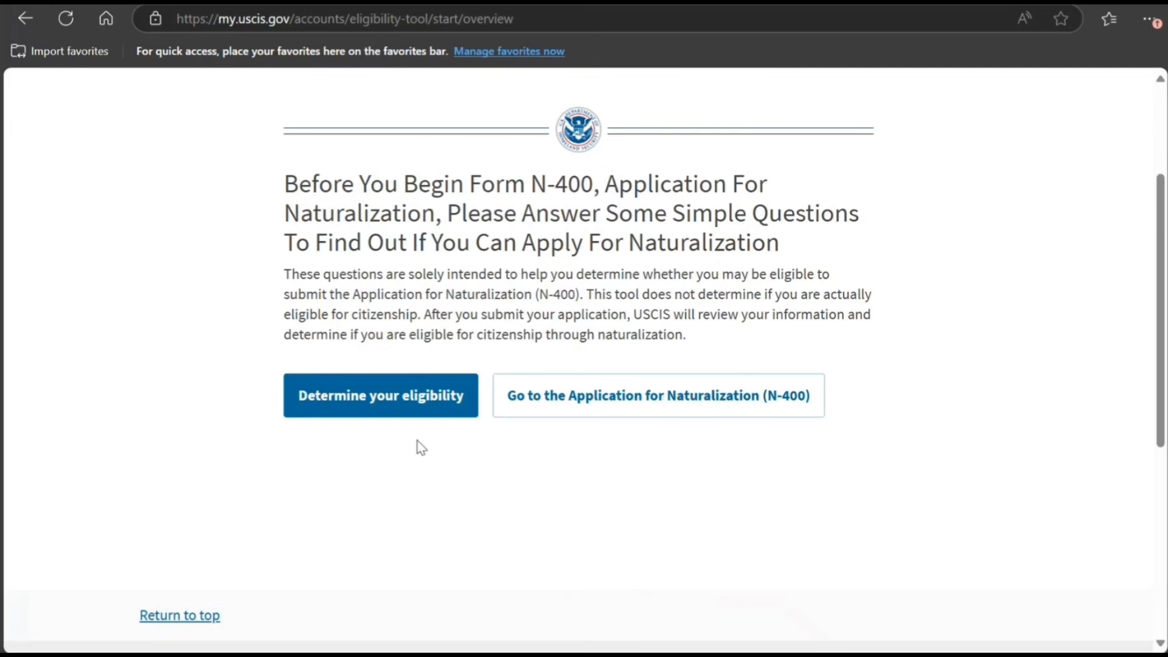
pyautogui.click(549, 399)
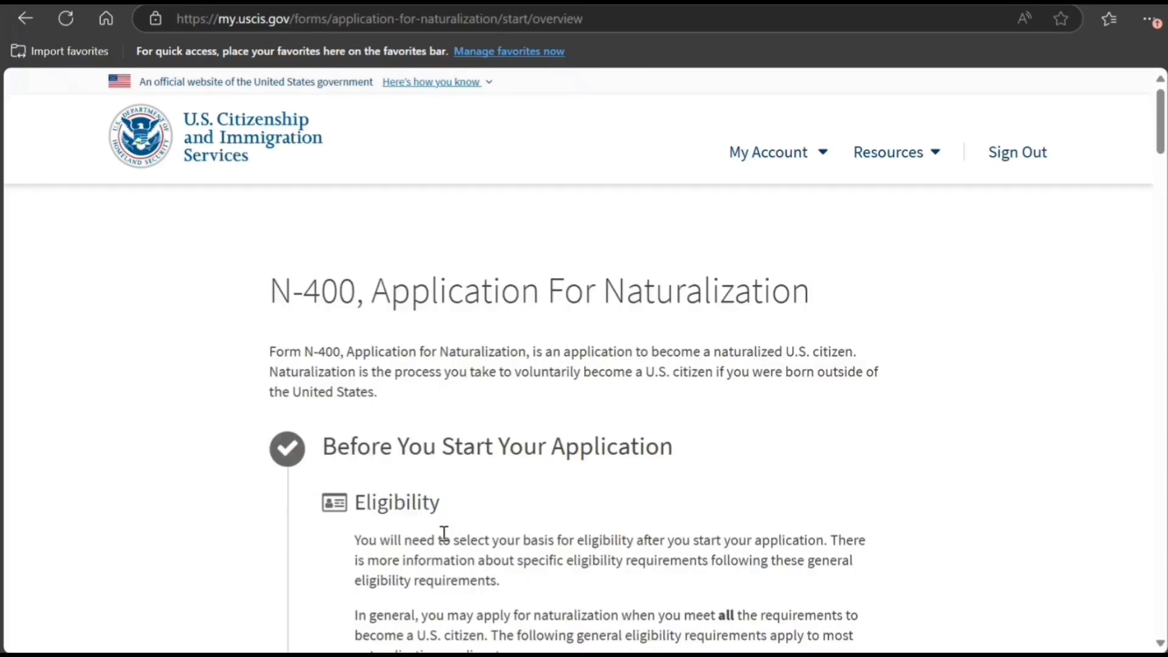
pyautogui.scroll(-2, 444, 533)
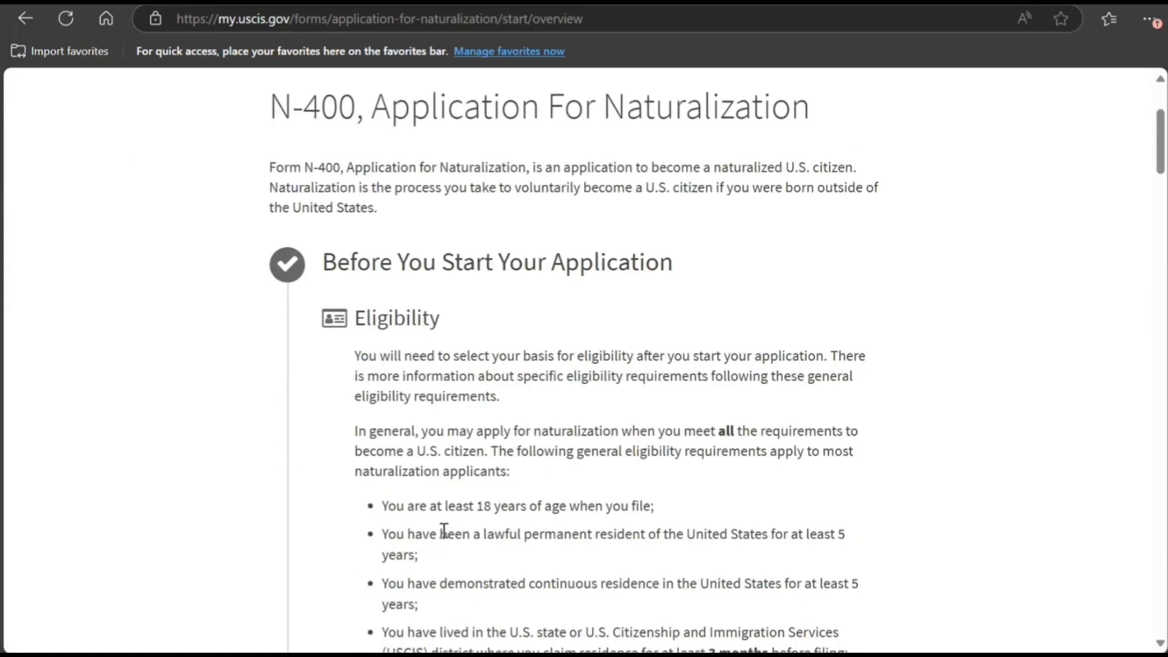
pyautogui.scroll(-7, 444, 534)
pyautogui.scroll(-7, 445, 537)
pyautogui.scroll(7, 445, 537)
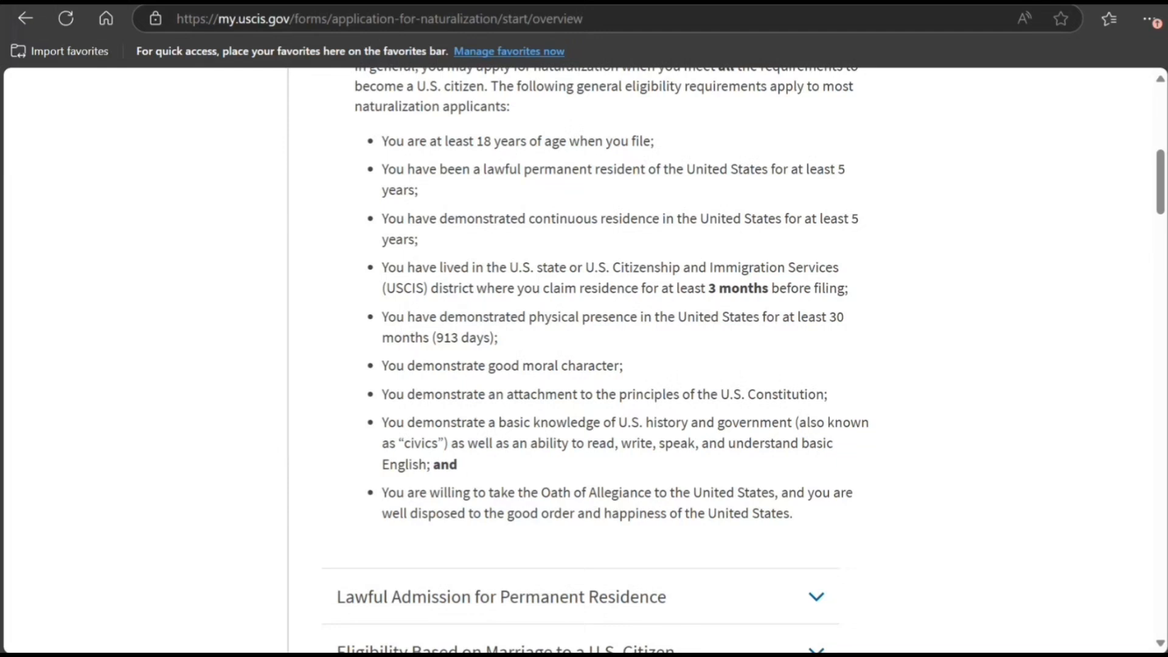
pyautogui.click(25, 23)
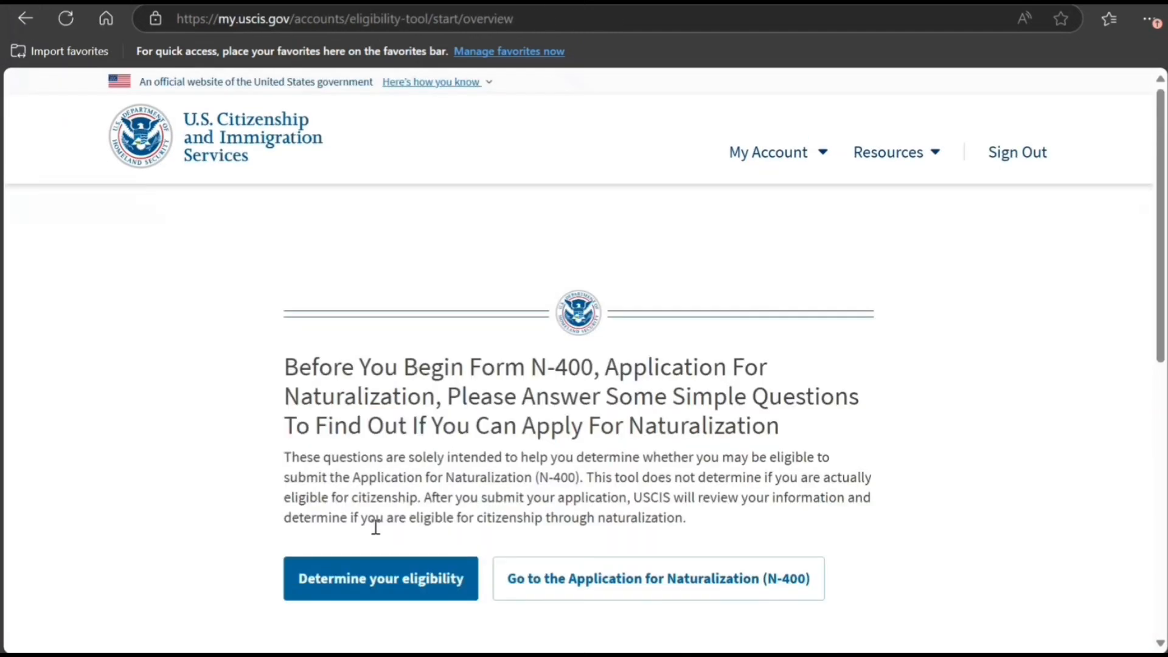
# Try the eligibility questionnaire with Yes for having a U.S. citizen parent at birth, and start it over
pyautogui.click(357, 590)
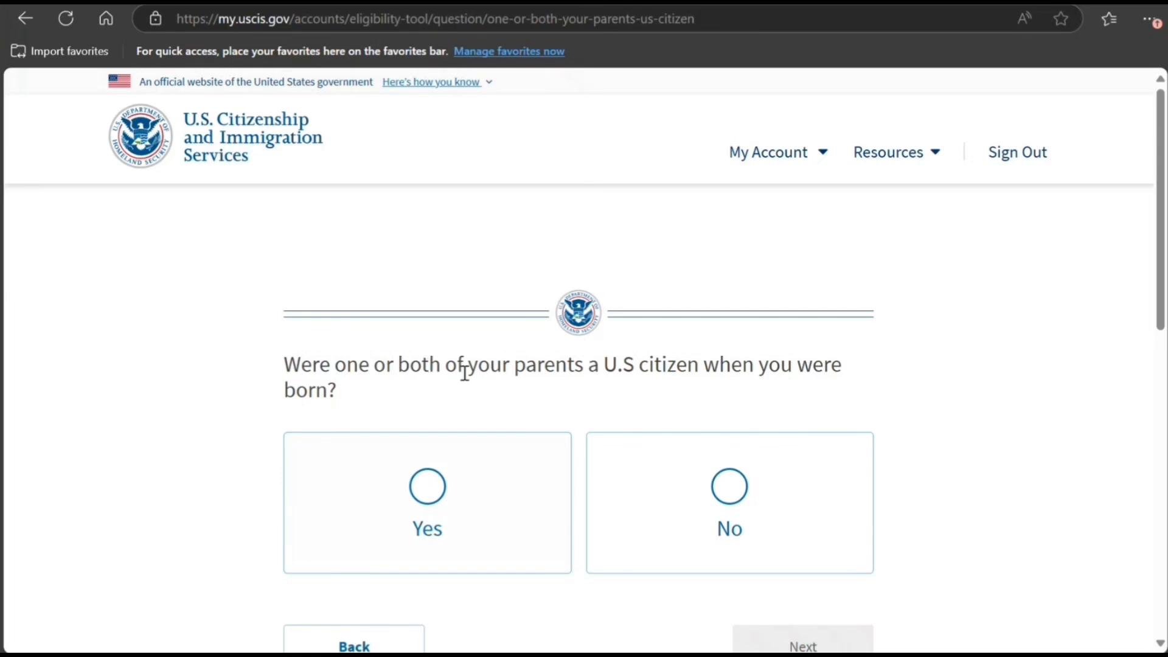
pyautogui.scroll(-3, 426, 416)
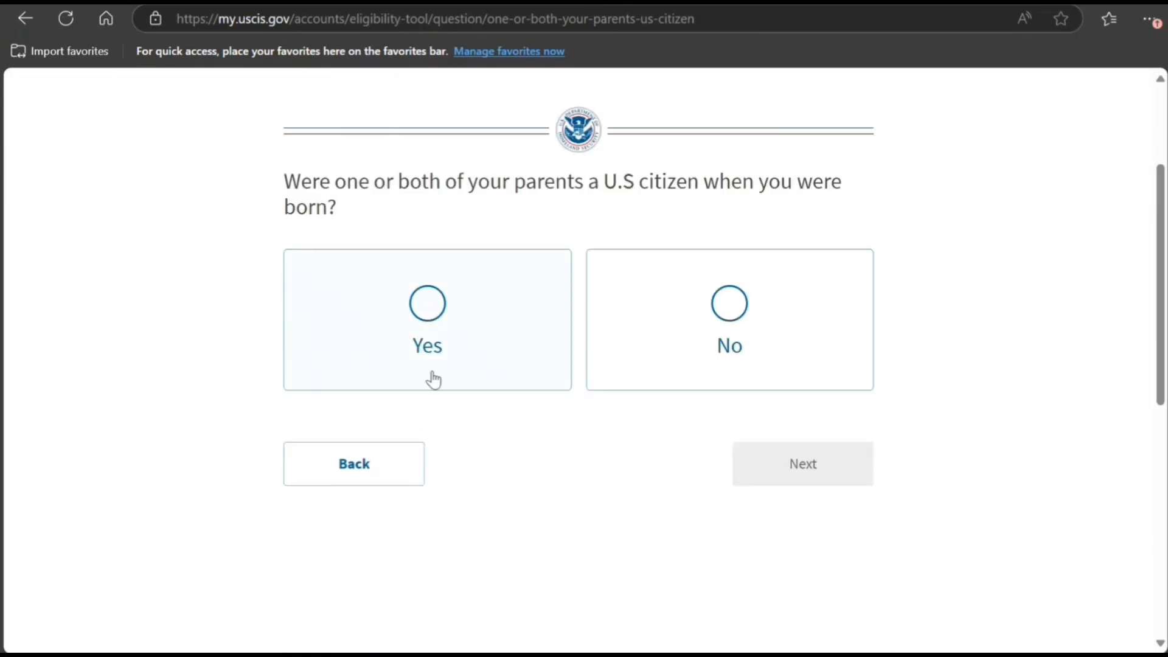
pyautogui.click(430, 328)
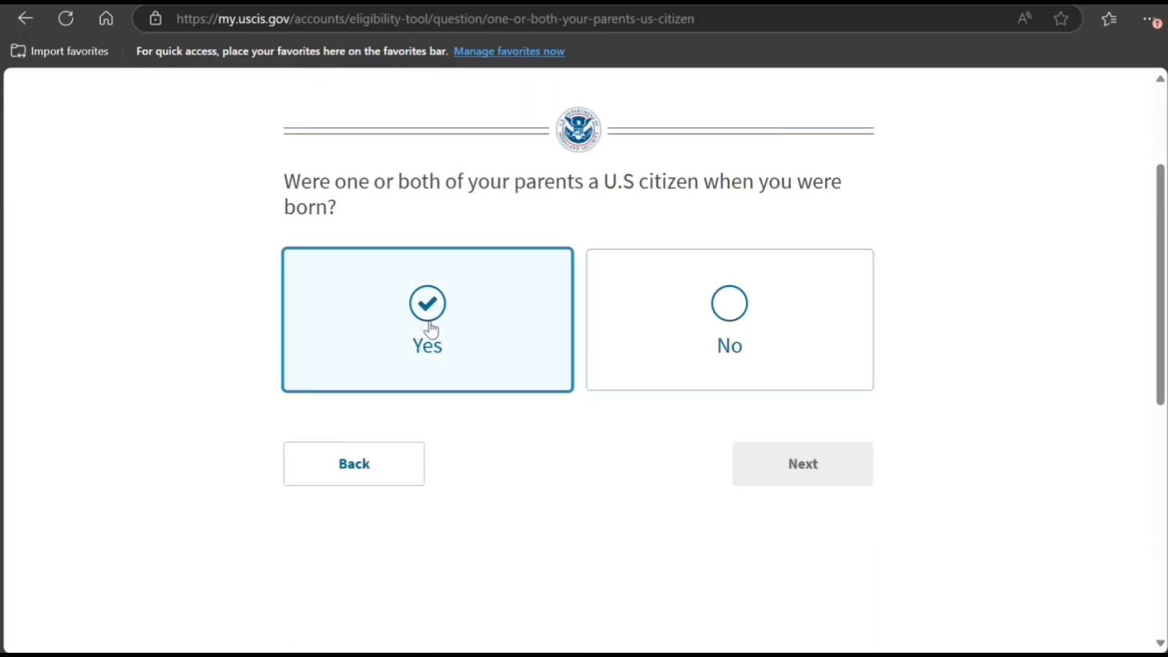
pyautogui.click(797, 475)
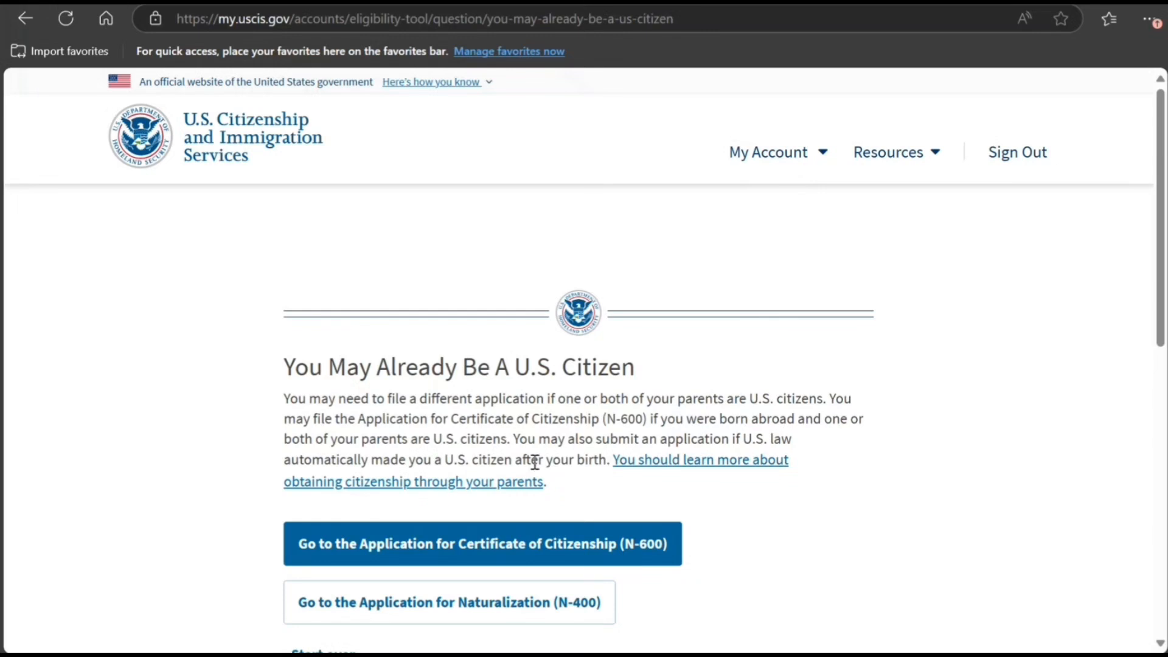
pyautogui.scroll(-3, 535, 462)
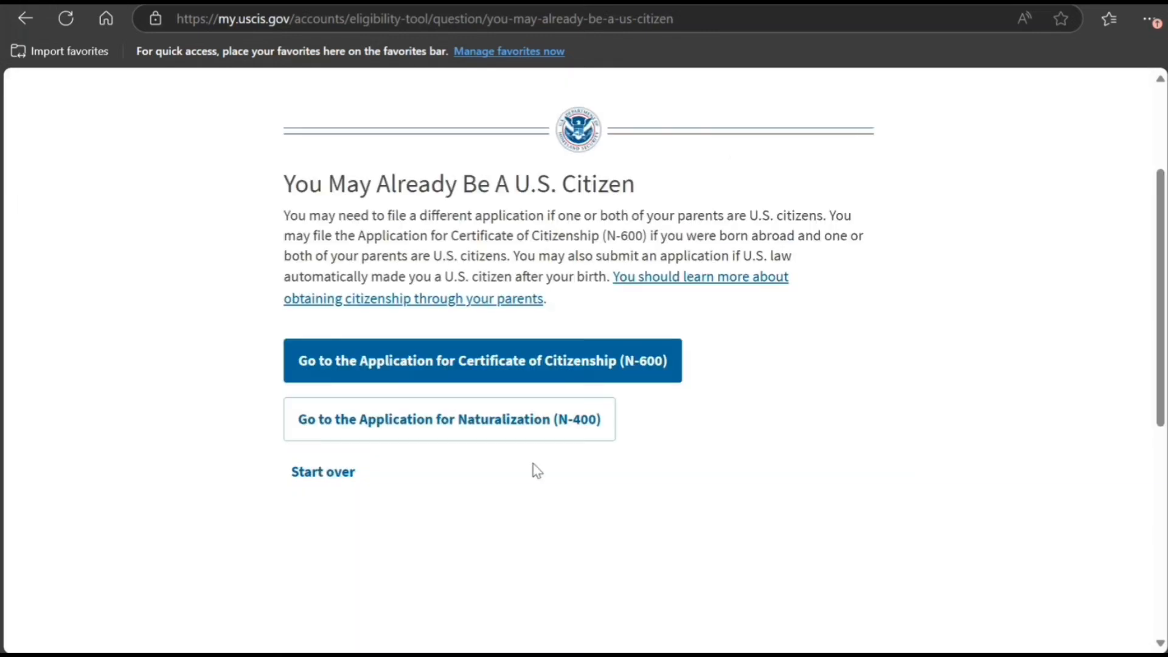
pyautogui.click(341, 478)
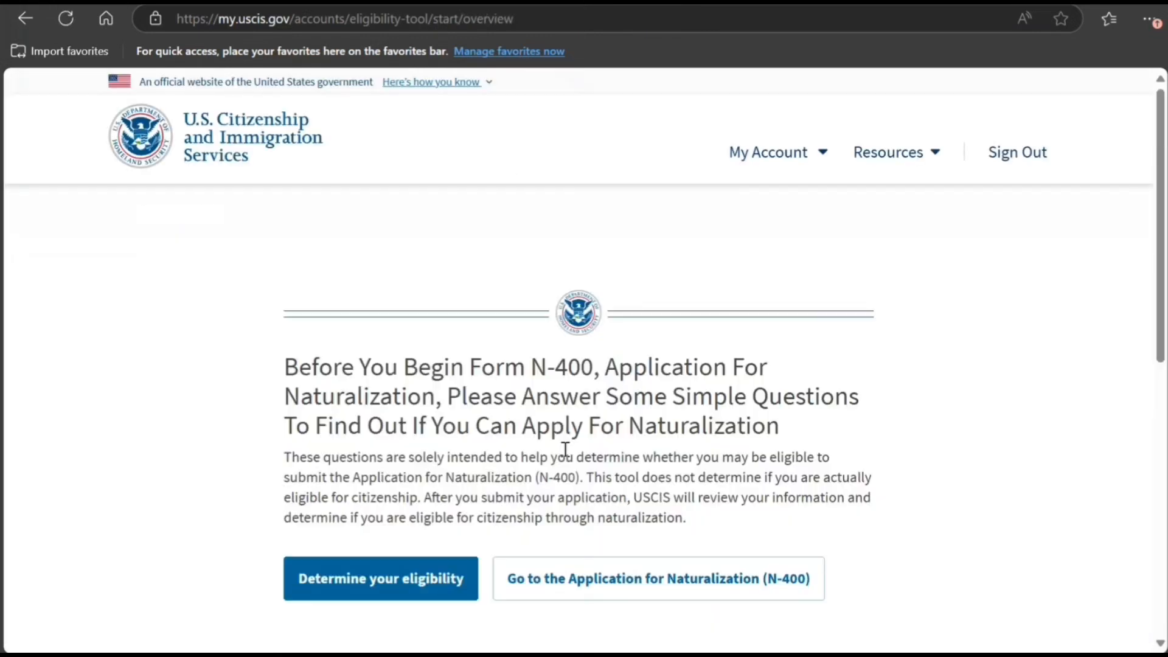
# Begin determining eligibility and answer No to whether one or both parents were U.S. citizens at birth
pyautogui.scroll(-3, 596, 475)
pyautogui.click(385, 396)
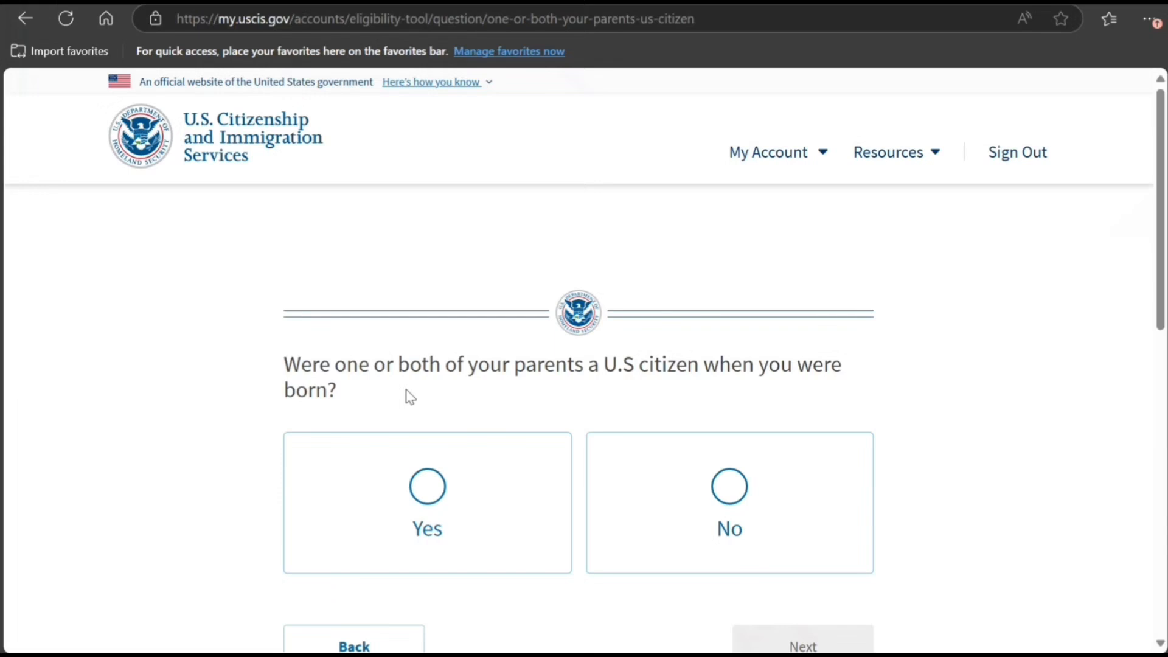
pyautogui.click(729, 495)
pyautogui.scroll(-5, 769, 457)
pyautogui.click(747, 380)
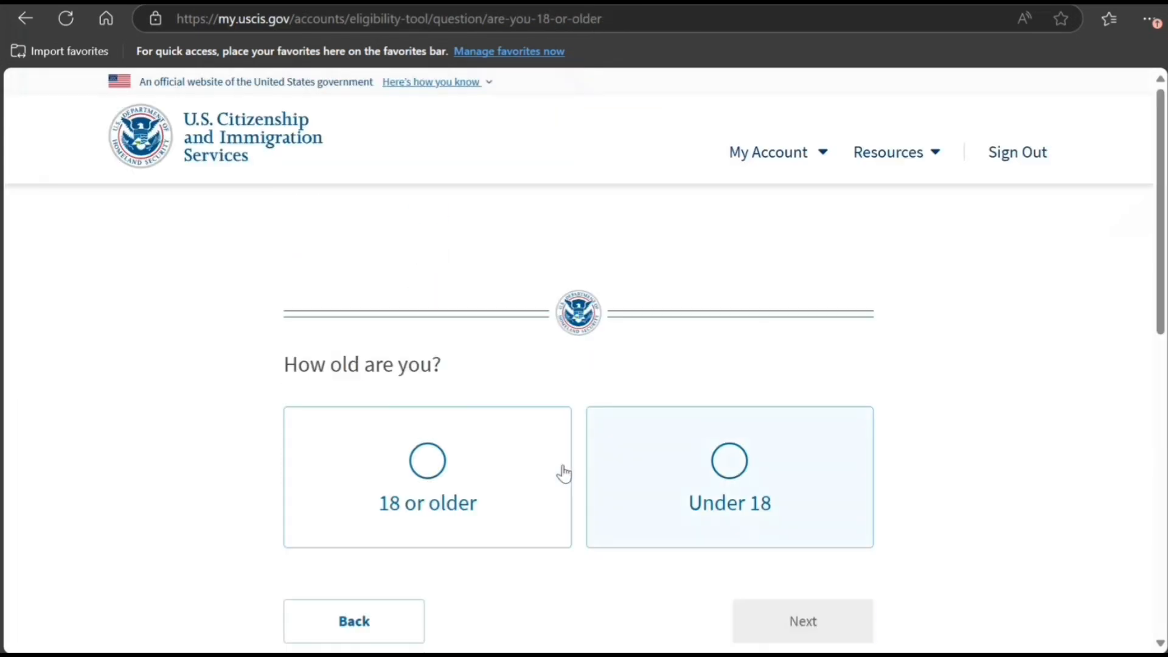
# Answer 18 or older for the age question and No to being a member of the U.S. armed forces
pyautogui.click(425, 462)
pyautogui.scroll(-3, 691, 555)
pyautogui.click(785, 441)
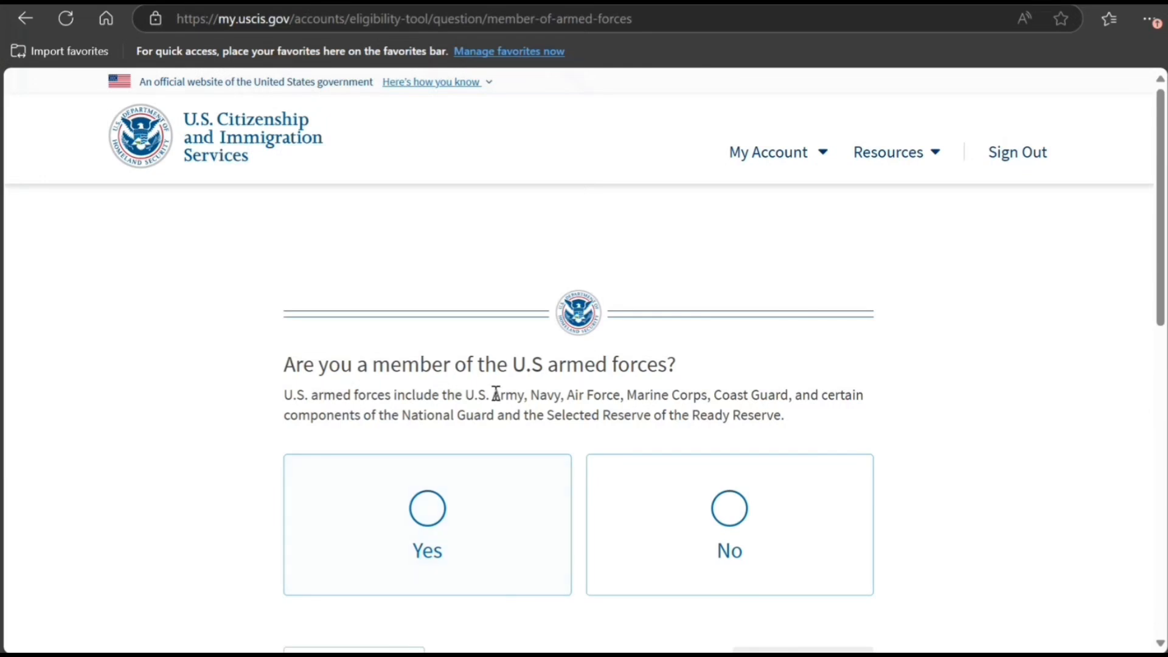
pyautogui.click(761, 531)
pyautogui.scroll(-2, 638, 533)
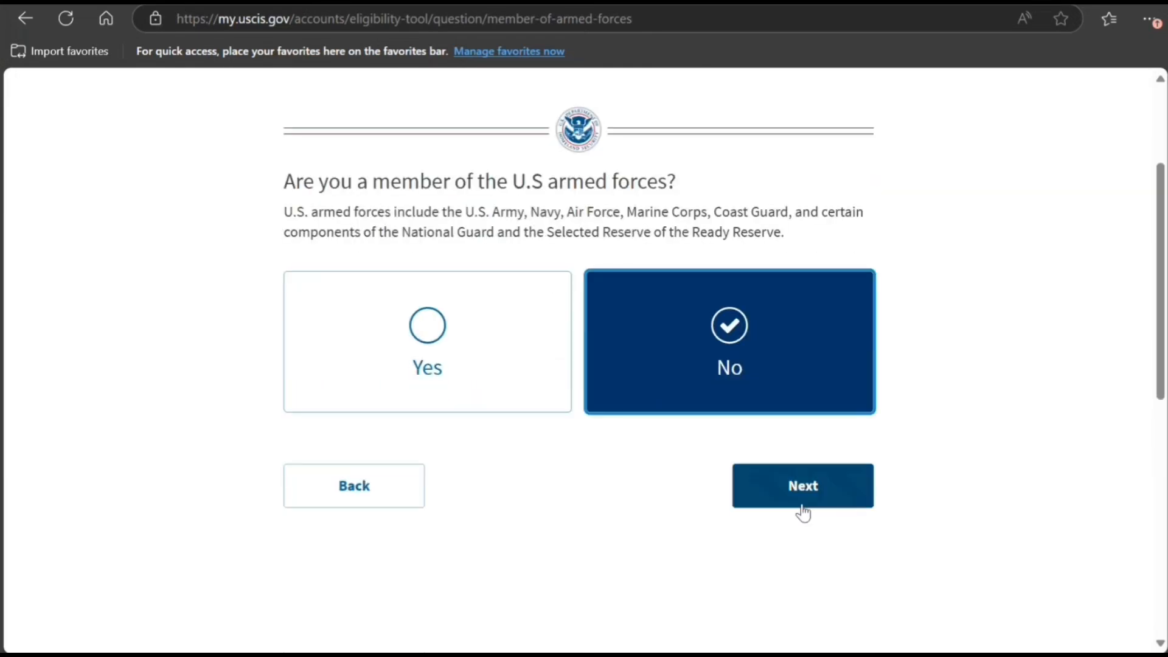
pyautogui.click(801, 505)
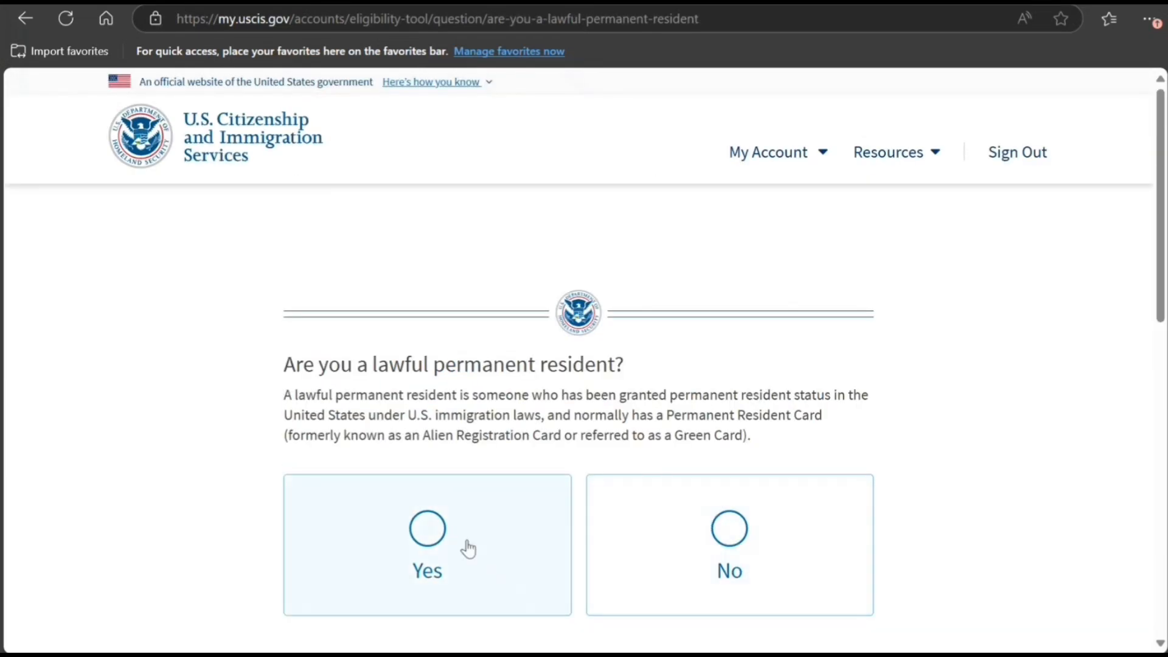
# Answer Yes to being a lawful permanent resident and No to obtaining that status under VAWA
pyautogui.click(444, 558)
pyautogui.scroll(-4, 818, 491)
pyautogui.click(799, 421)
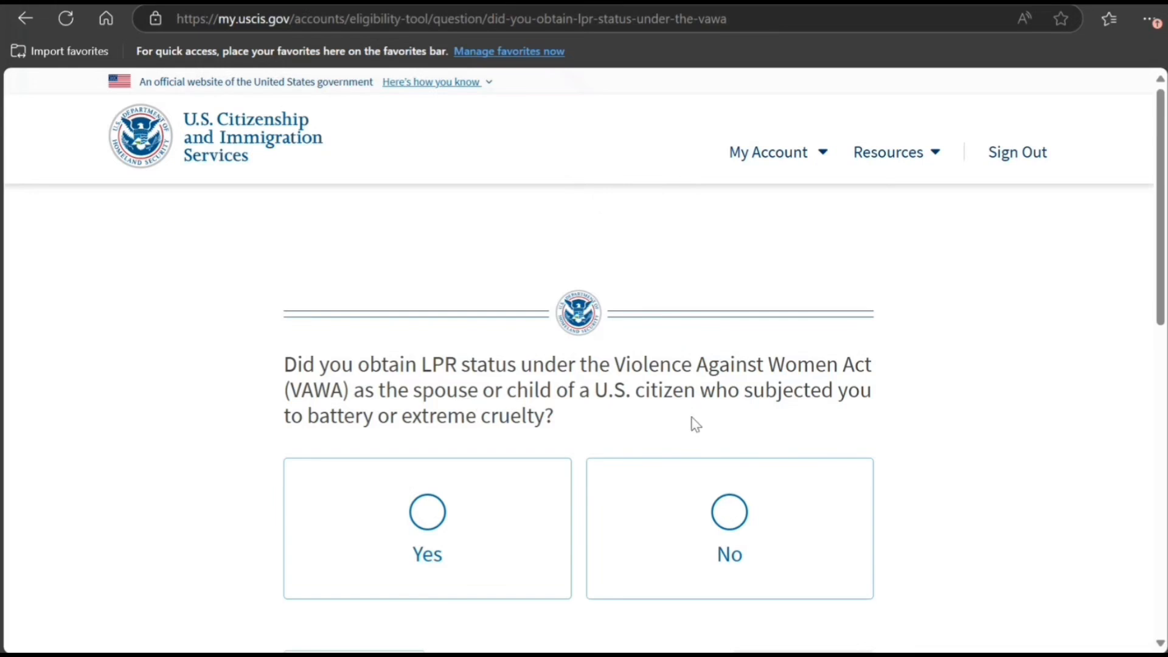
pyautogui.click(731, 528)
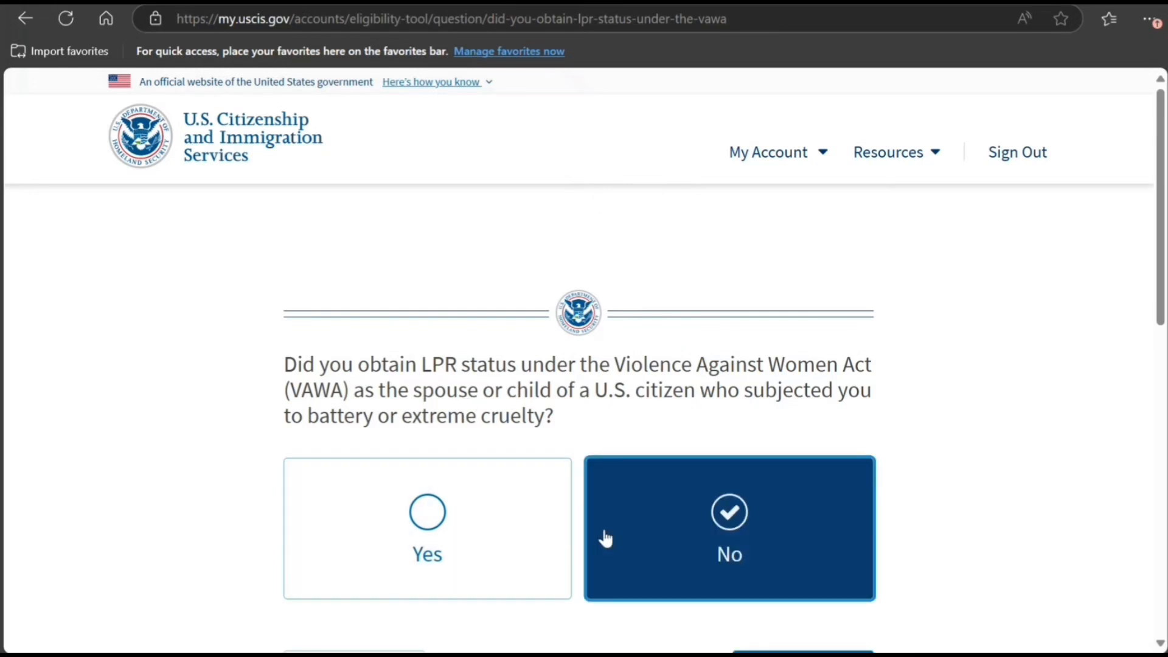
pyautogui.scroll(-3, 606, 537)
pyautogui.click(771, 509)
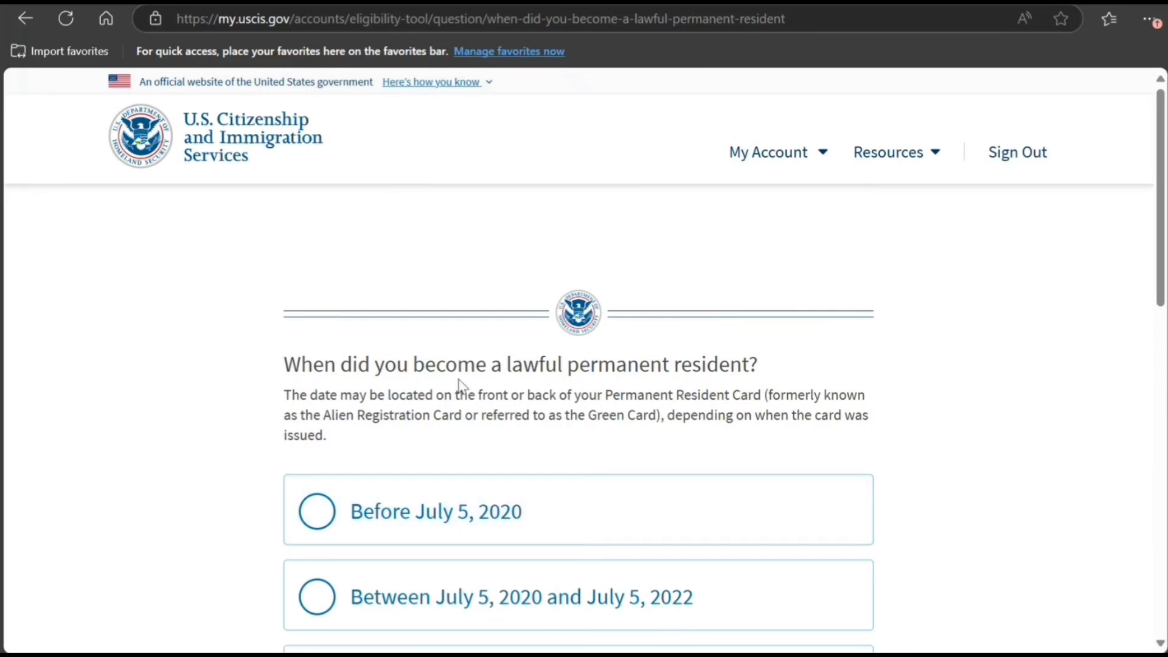
# Give Before July 5, 2020 as the time of becoming a lawful permanent resident and continue
pyautogui.scroll(-3, 446, 469)
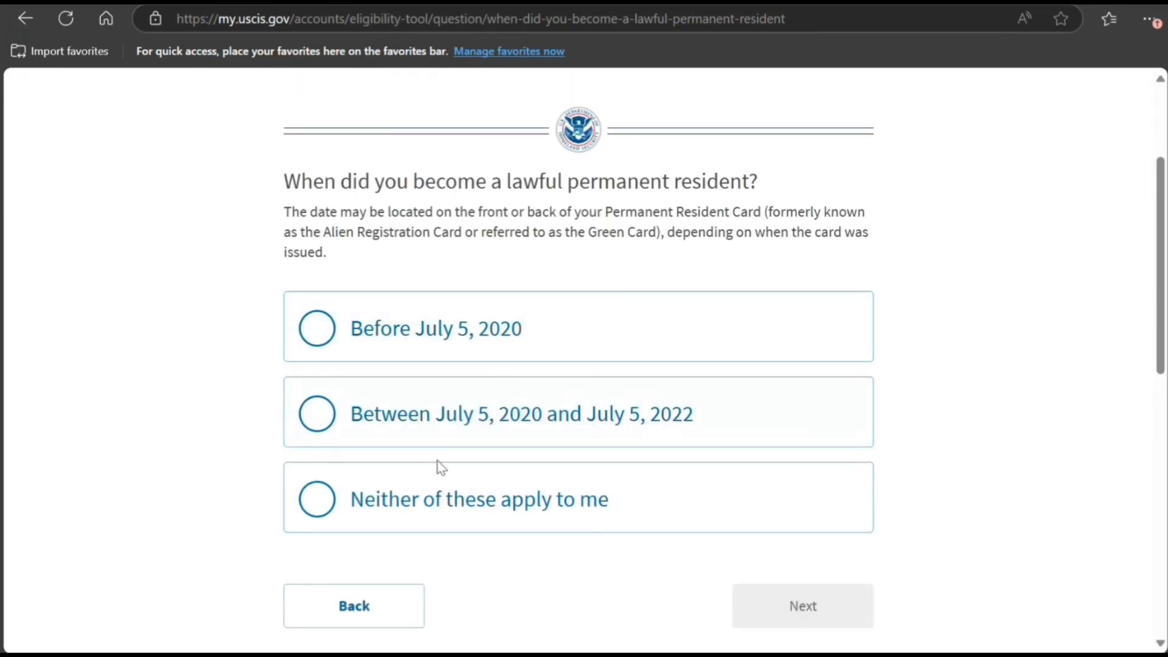
pyautogui.click(384, 350)
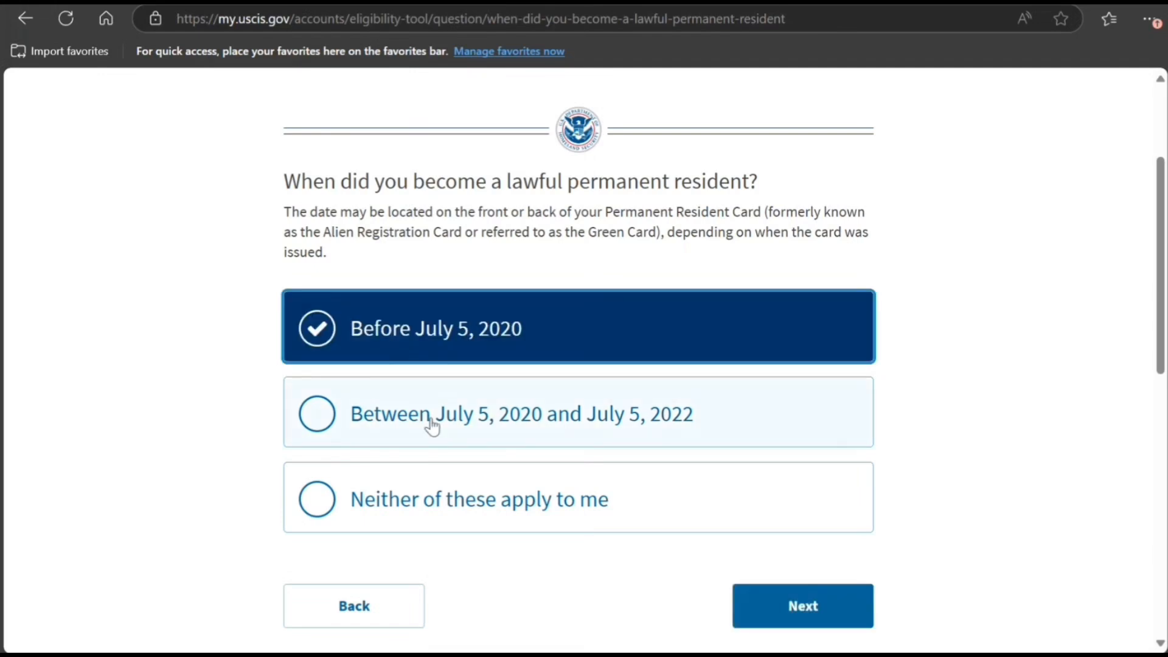
pyautogui.click(795, 611)
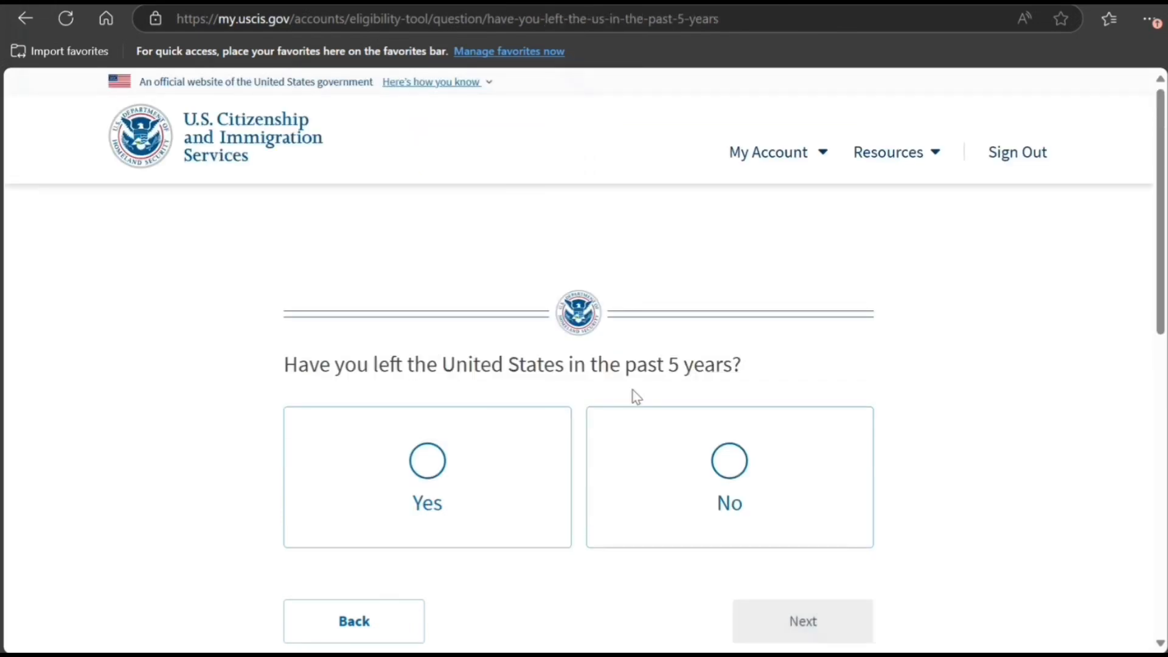
# Answer No to leaving the United States in the past 5 years and No to moving in the past 3 months
pyautogui.click(753, 518)
pyautogui.click(819, 625)
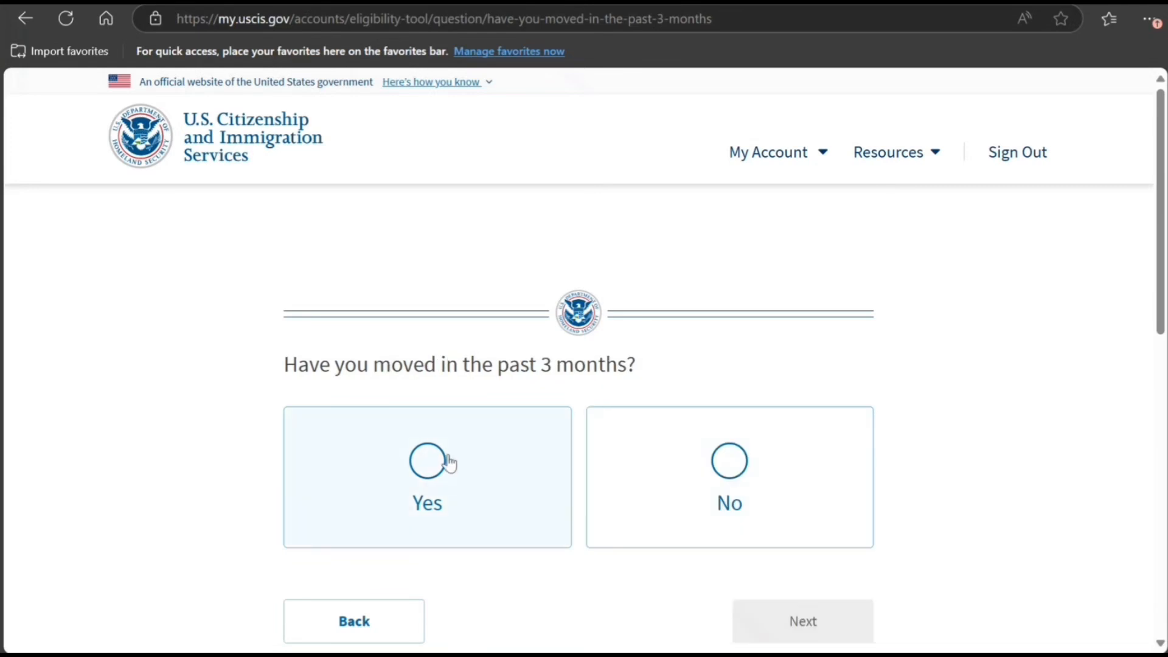
pyautogui.click(743, 470)
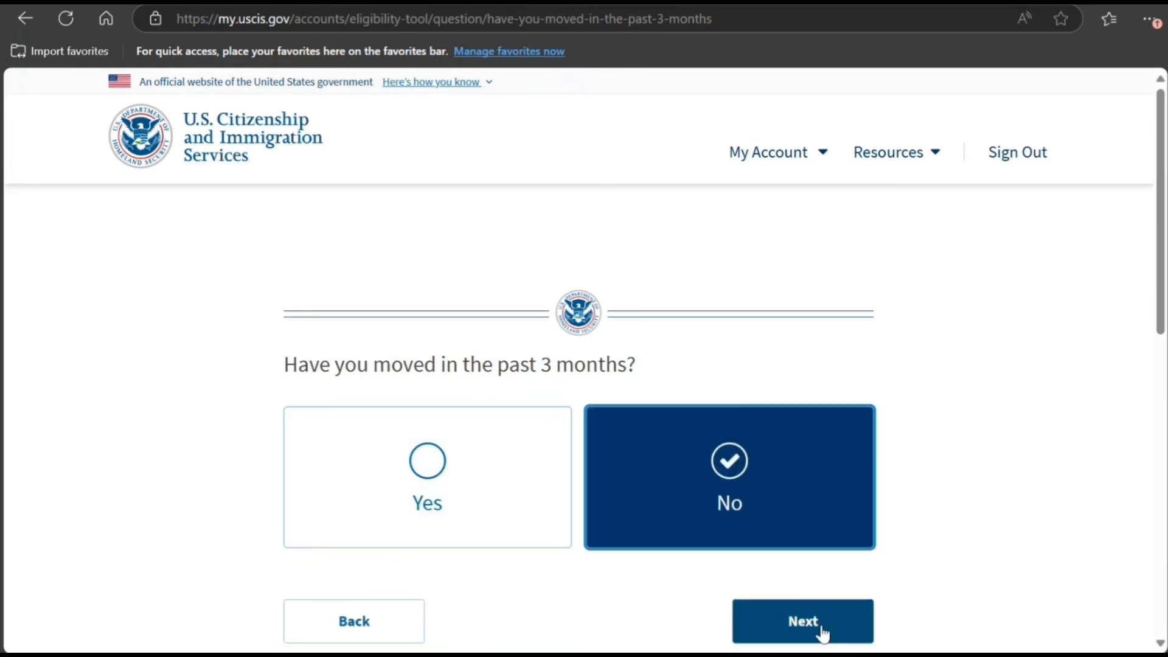
pyautogui.click(807, 627)
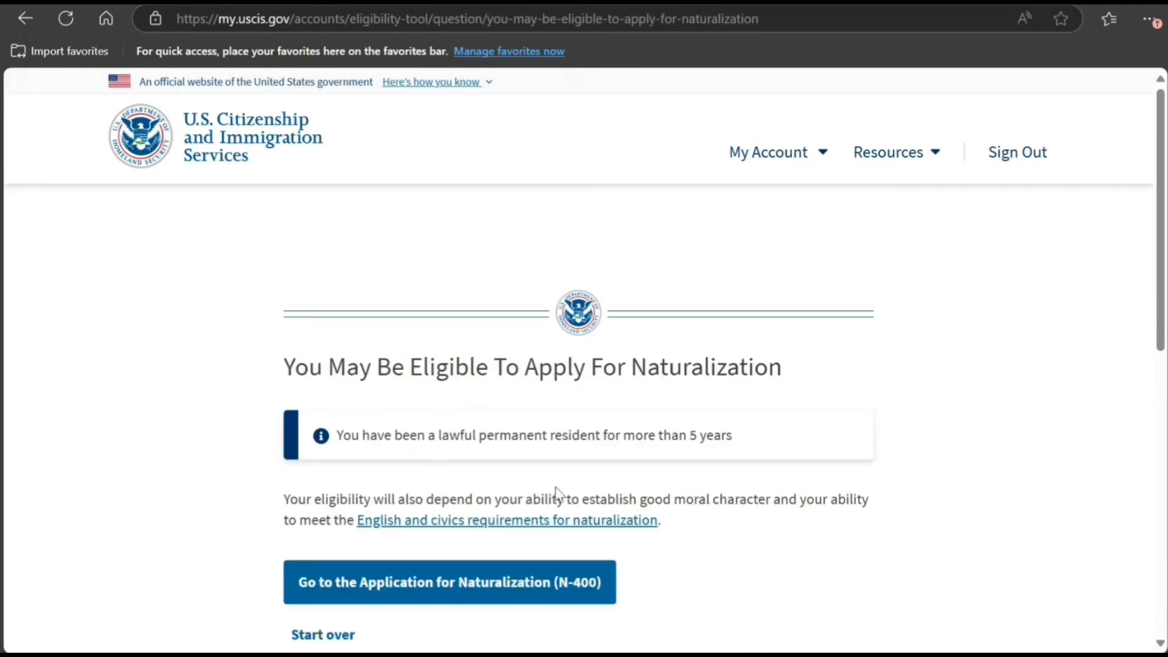
# Proceed from the eligibility result to the N-400 application and review the general eligibility requirements in its overview
pyautogui.click(568, 589)
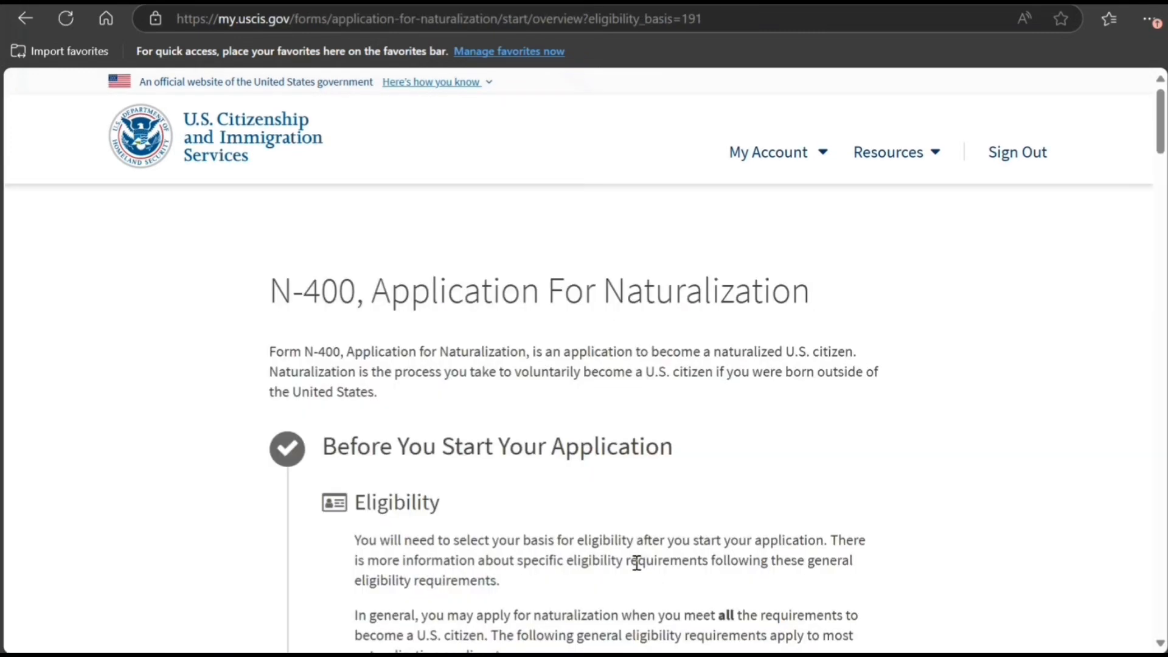
pyautogui.scroll(-3, 651, 438)
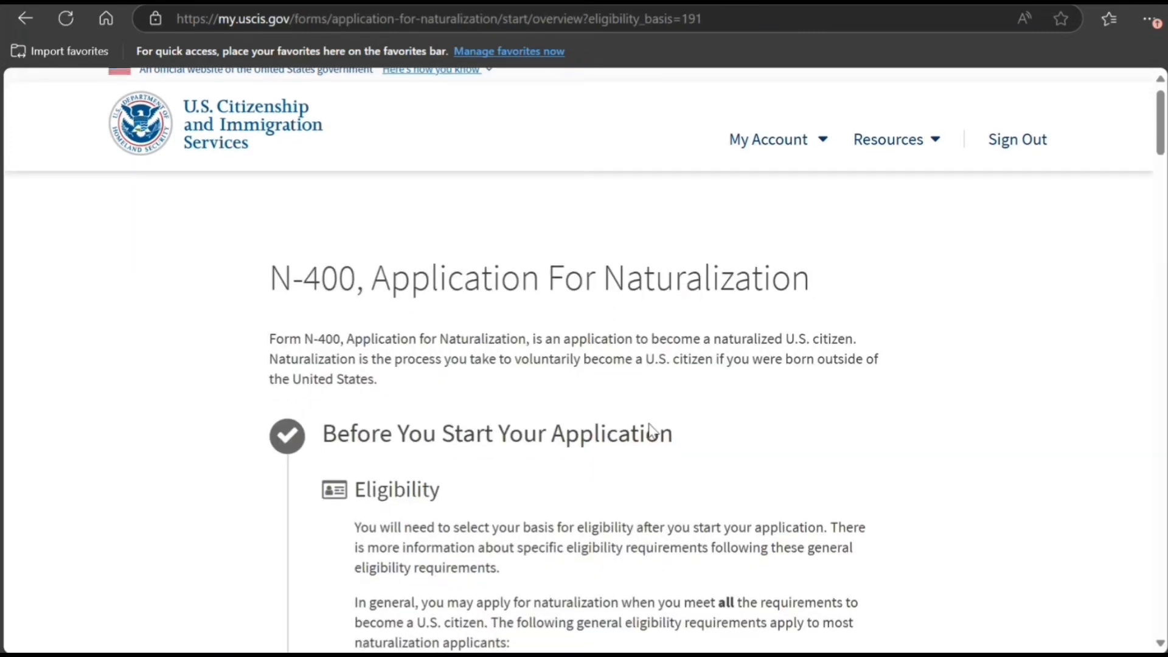
pyautogui.scroll(-9, 653, 419)
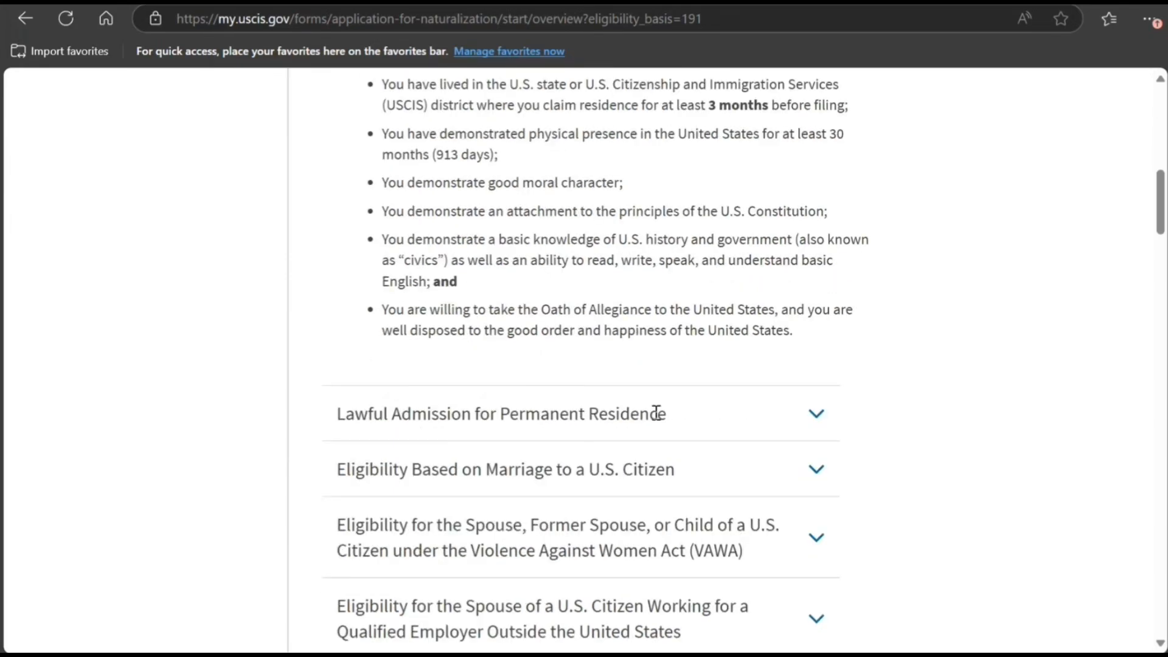
# Review the early filing rules and fee information in the overview, and open the paper Form N-400 link from the fee reduction note
pyautogui.scroll(-17, 655, 420)
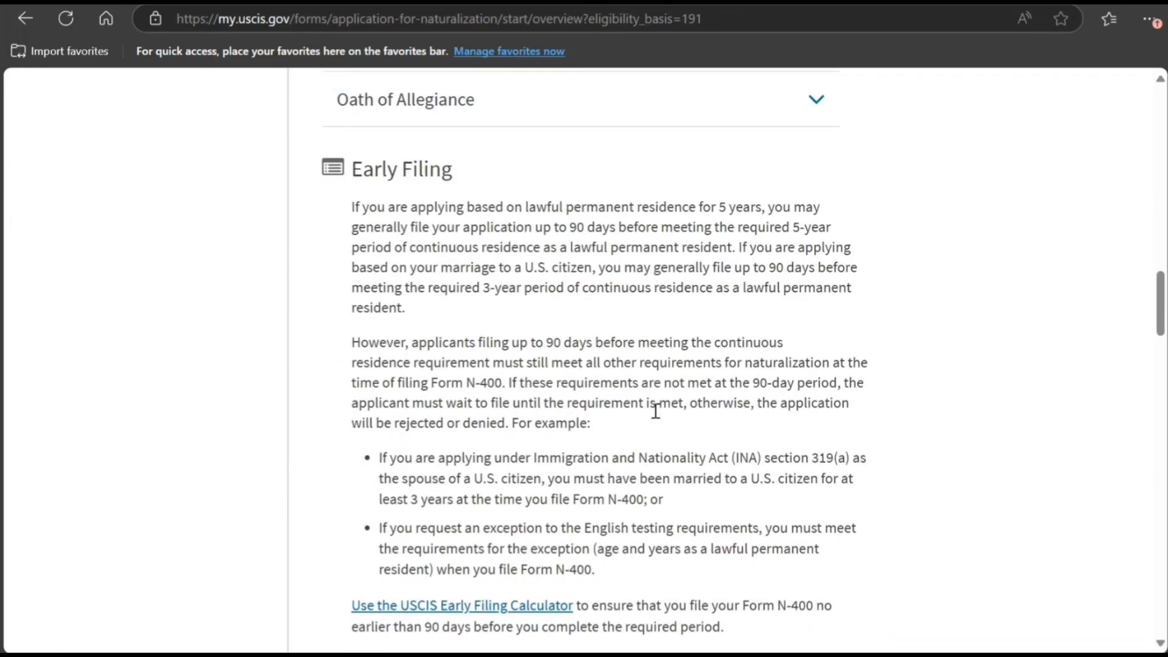
pyautogui.scroll(-3, 657, 417)
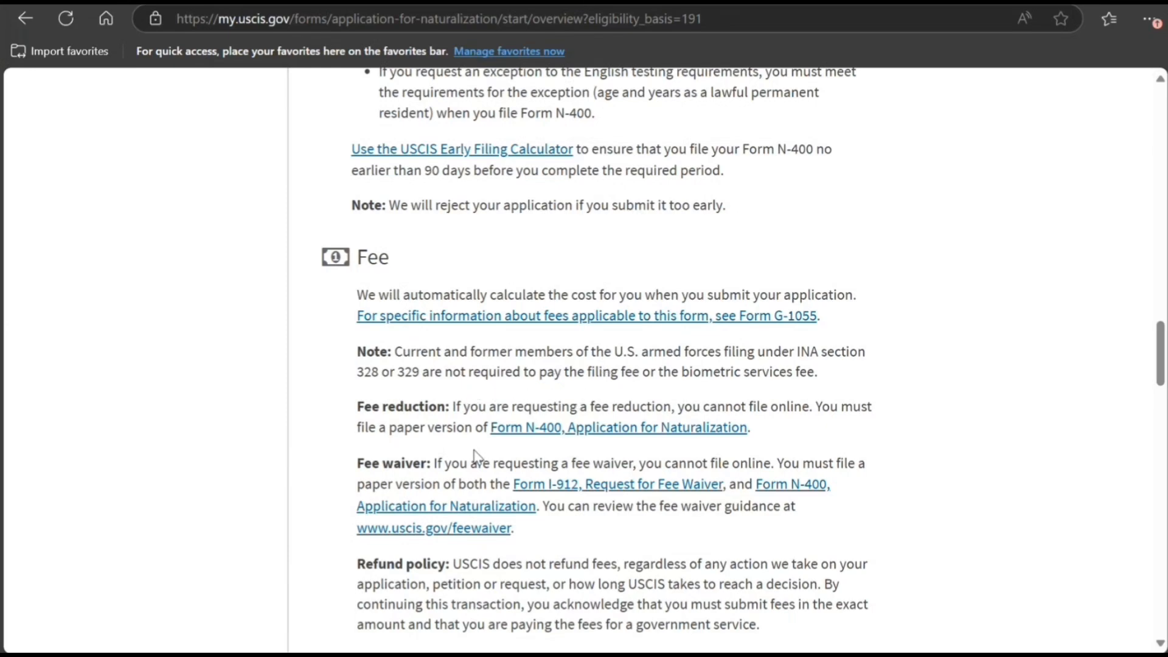
pyautogui.scroll(-2, 478, 449)
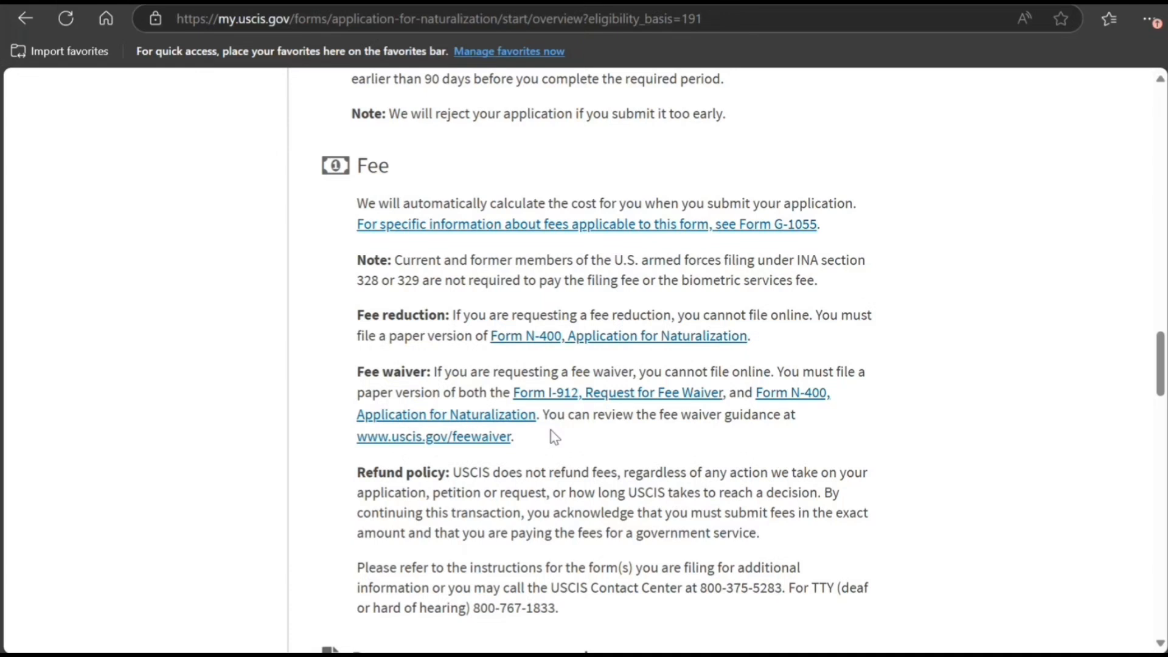
pyautogui.scroll(-2, 551, 436)
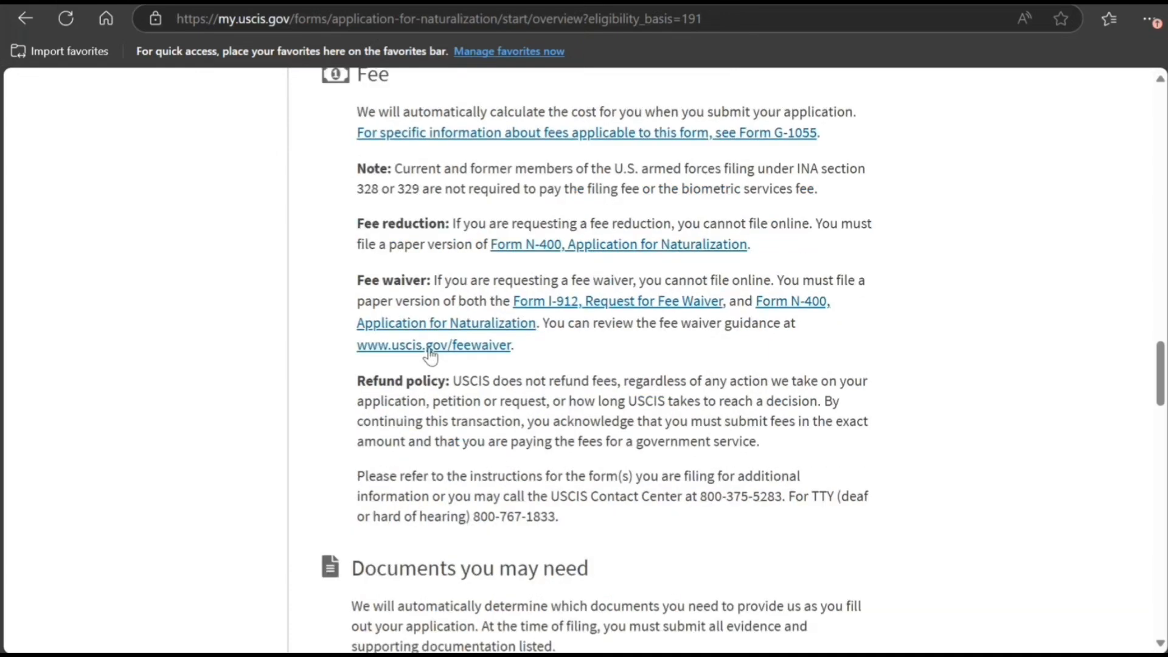
pyautogui.rightClick(623, 249)
pyautogui.click(659, 260)
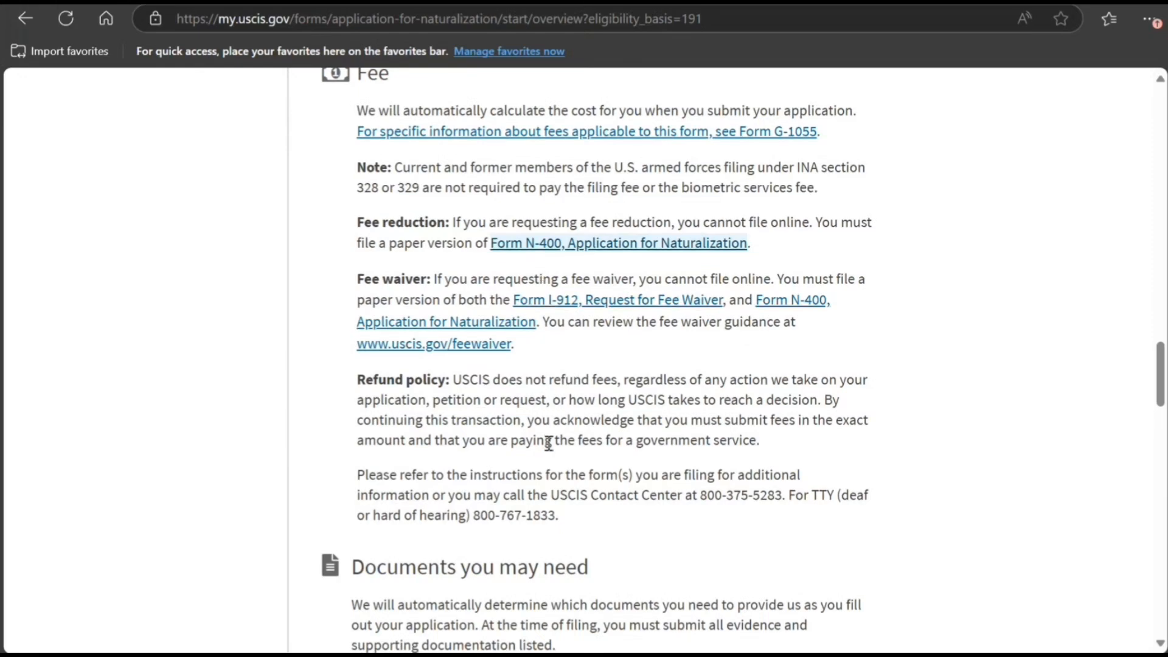
# Review which documents may be needed and what the biometric services appointment involves
pyautogui.scroll(-5, 548, 442)
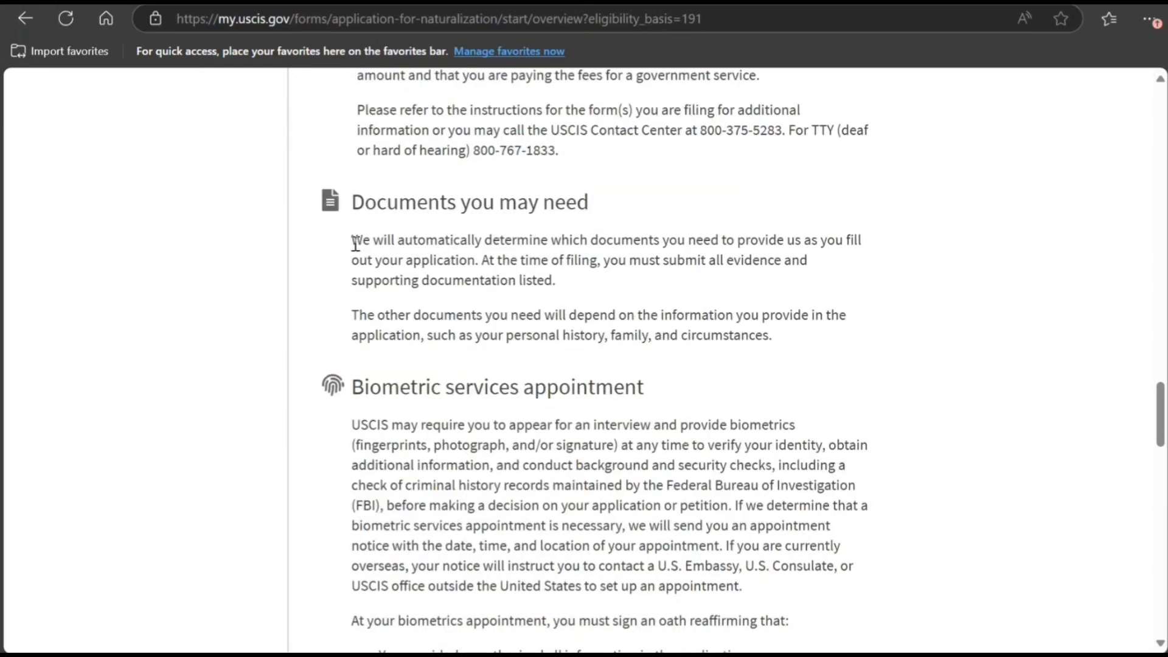
pyautogui.moveTo(361, 242); pyautogui.dragTo(532, 281)
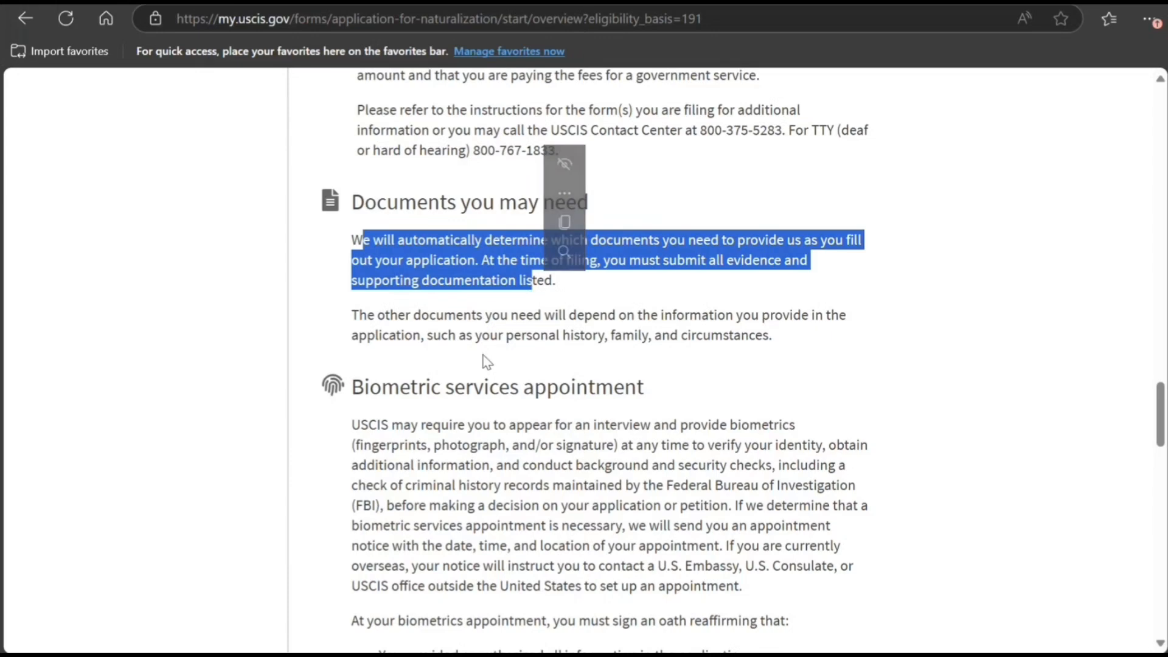
pyautogui.click(430, 344)
pyautogui.scroll(-3, 412, 417)
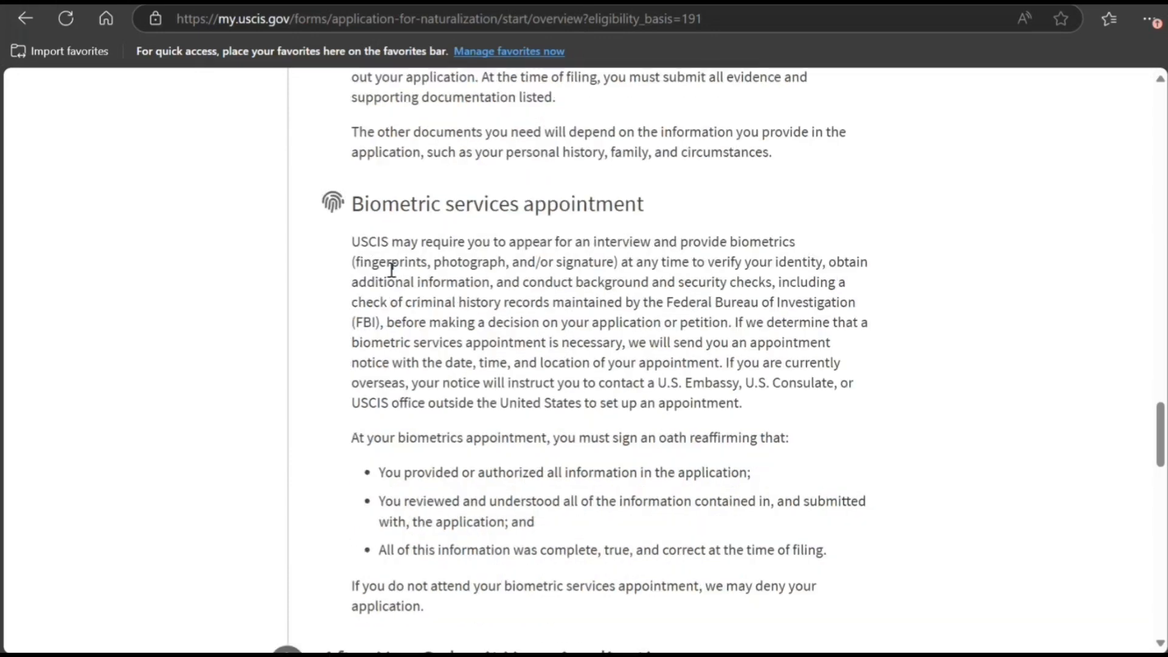
pyautogui.moveTo(356, 245); pyautogui.dragTo(588, 384)
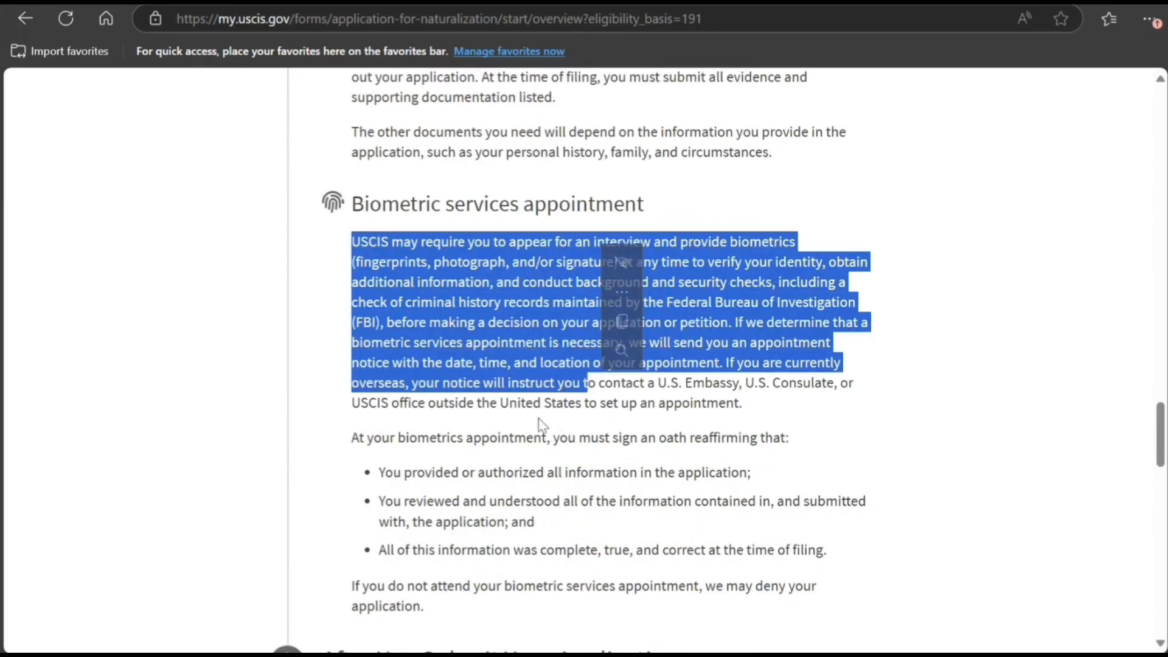
# Review the stages after submission: case tracking, requests for information, biometrics, interview and Oath of Allegiance
pyautogui.scroll(-7, 491, 432)
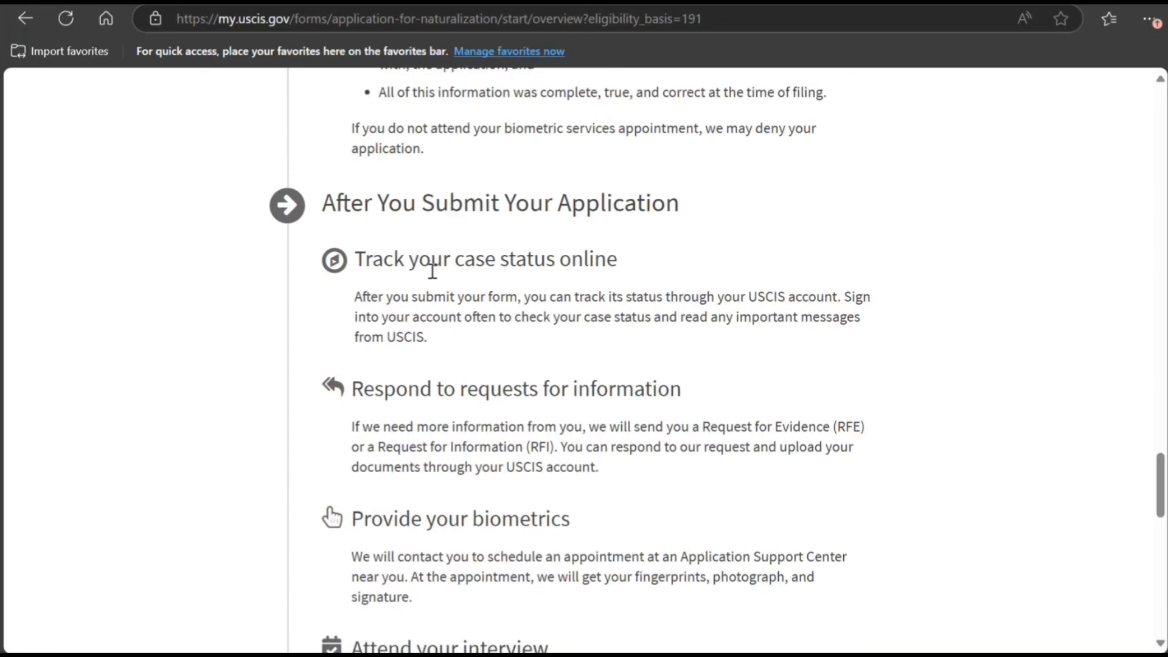
pyautogui.moveTo(372, 296); pyautogui.dragTo(413, 334)
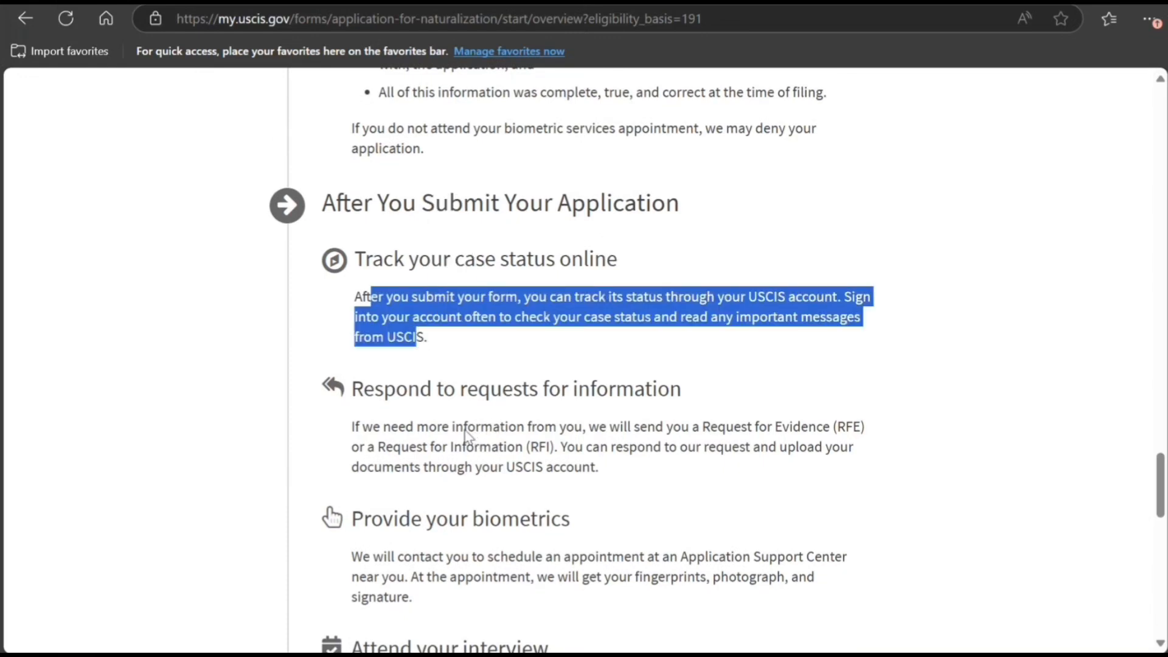
pyautogui.moveTo(464, 427); pyautogui.dragTo(565, 467)
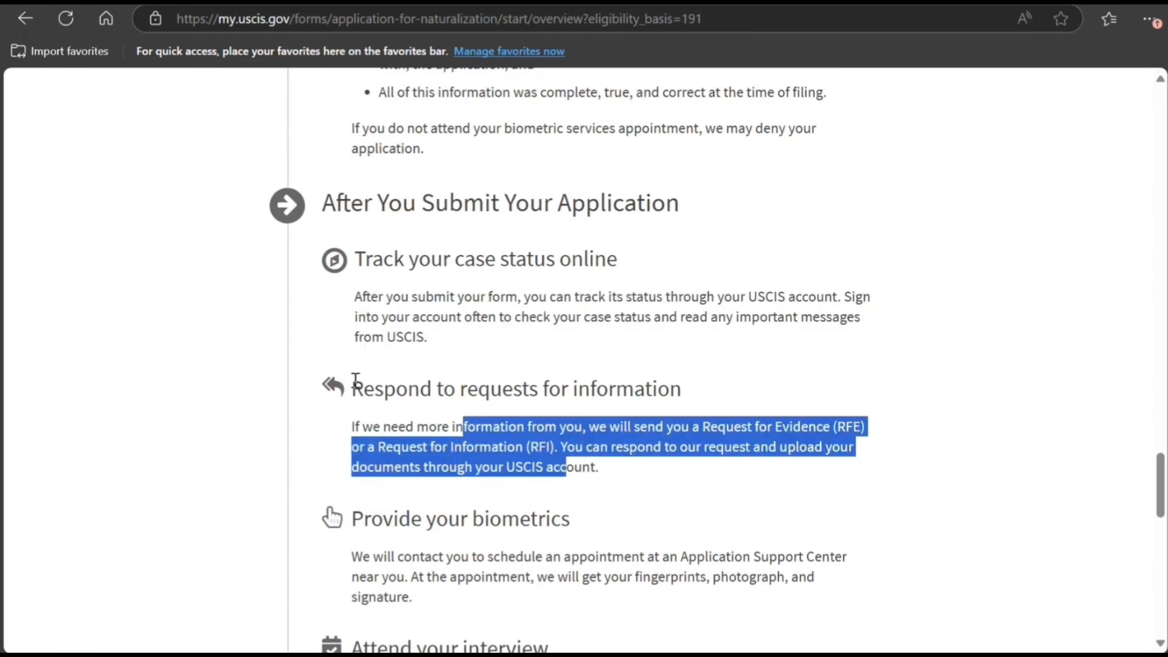
pyautogui.moveTo(363, 556); pyautogui.dragTo(448, 576)
pyautogui.scroll(-3, 449, 485)
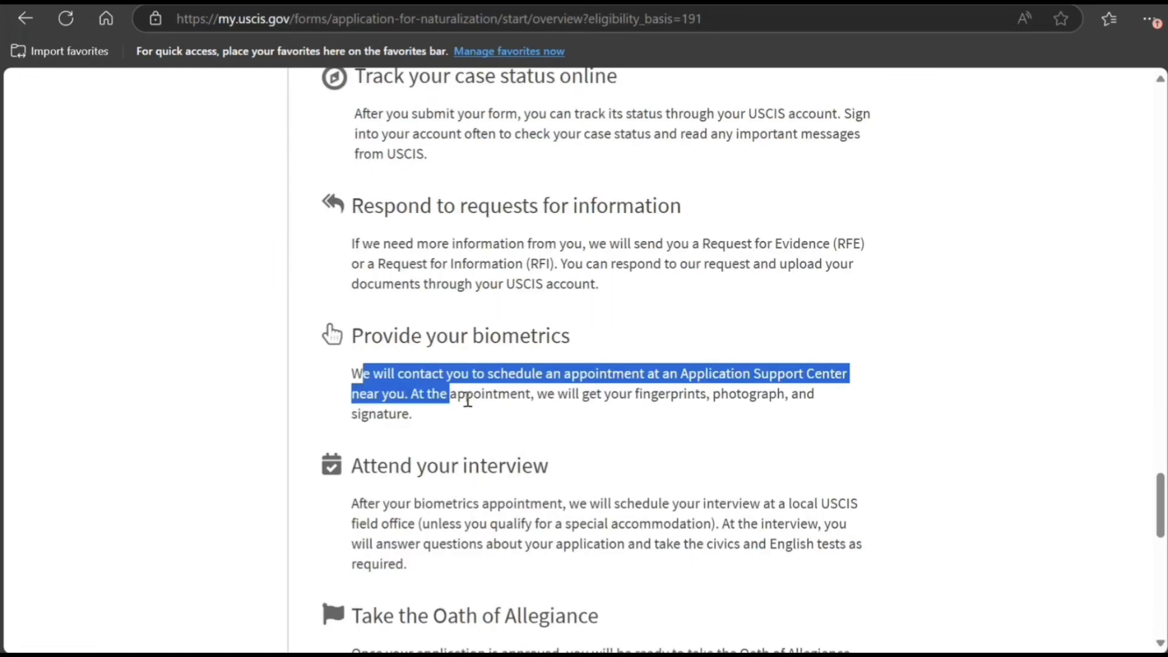
pyautogui.scroll(-3, 412, 519)
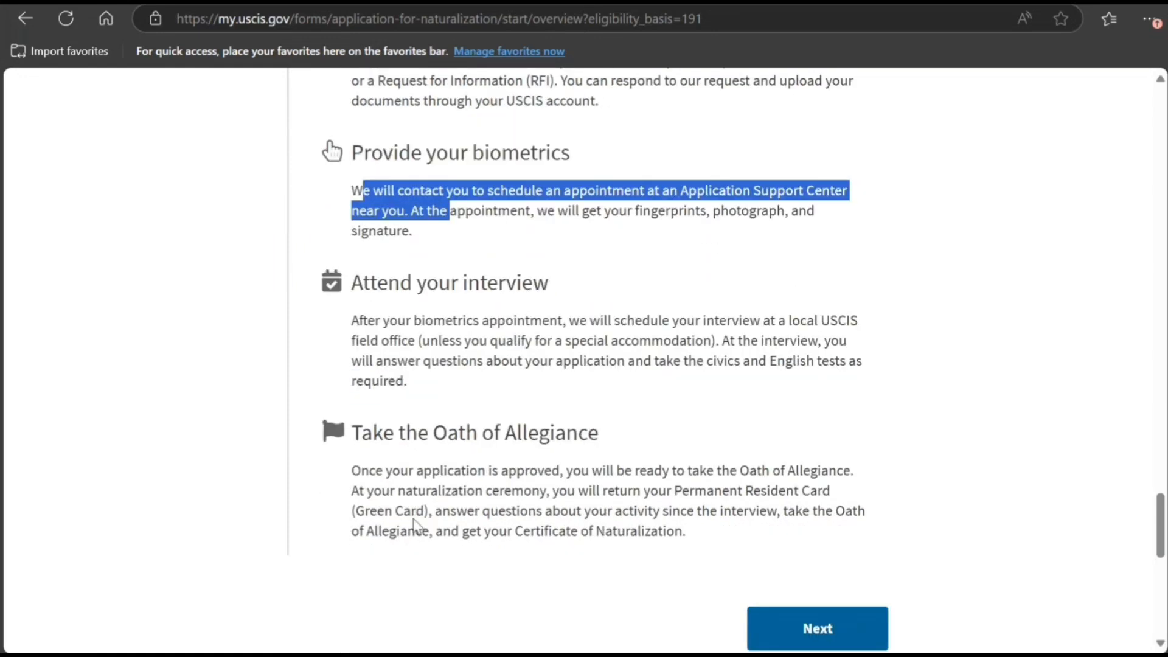
pyautogui.moveTo(387, 470); pyautogui.dragTo(475, 490)
pyautogui.click(429, 507)
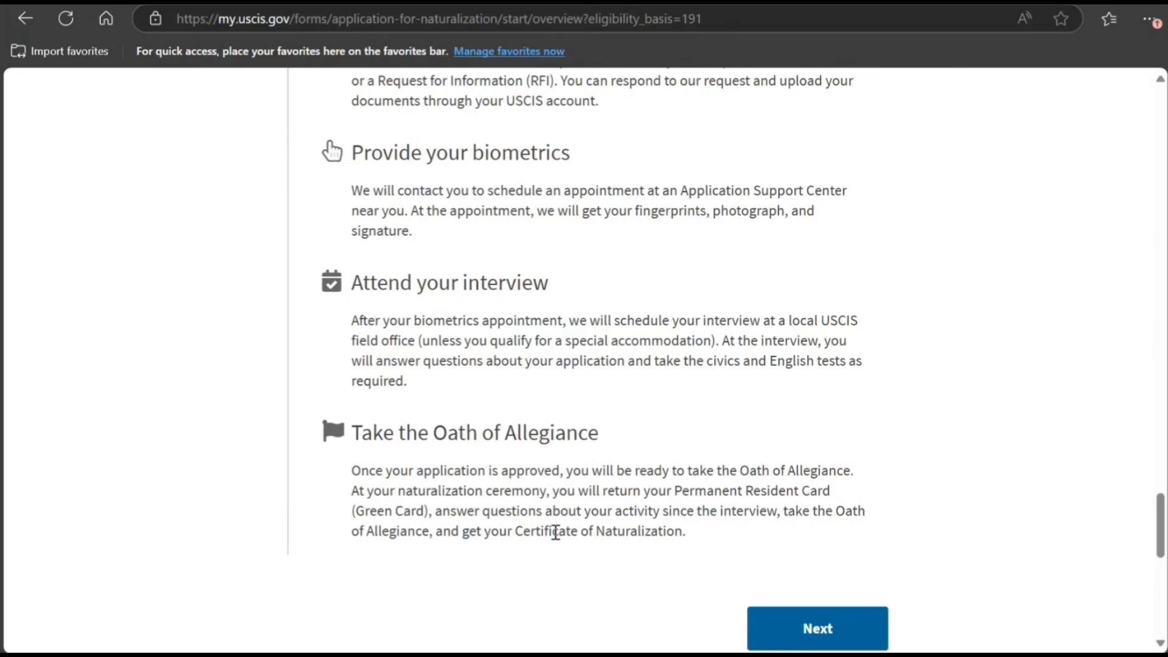
# Continue past the overview, go through the online form guidance and DHS Privacy Notice, and start the N-400 application
pyautogui.scroll(-3, 555, 532)
pyautogui.click(815, 452)
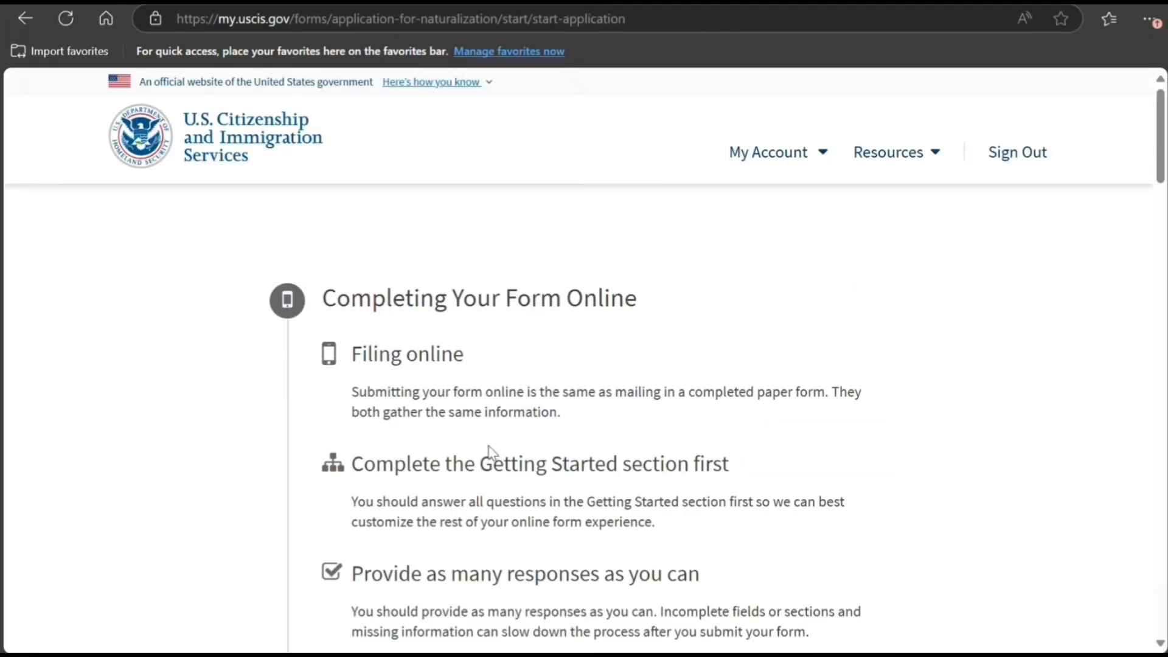
pyautogui.scroll(-10, 490, 451)
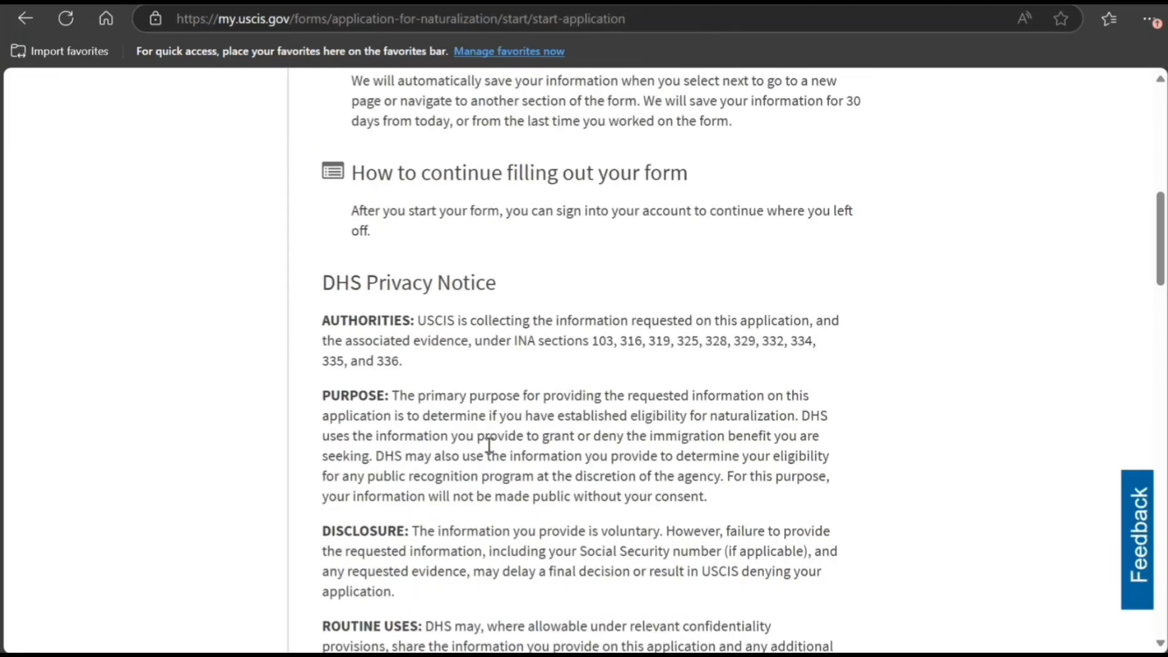
pyautogui.scroll(-15, 489, 450)
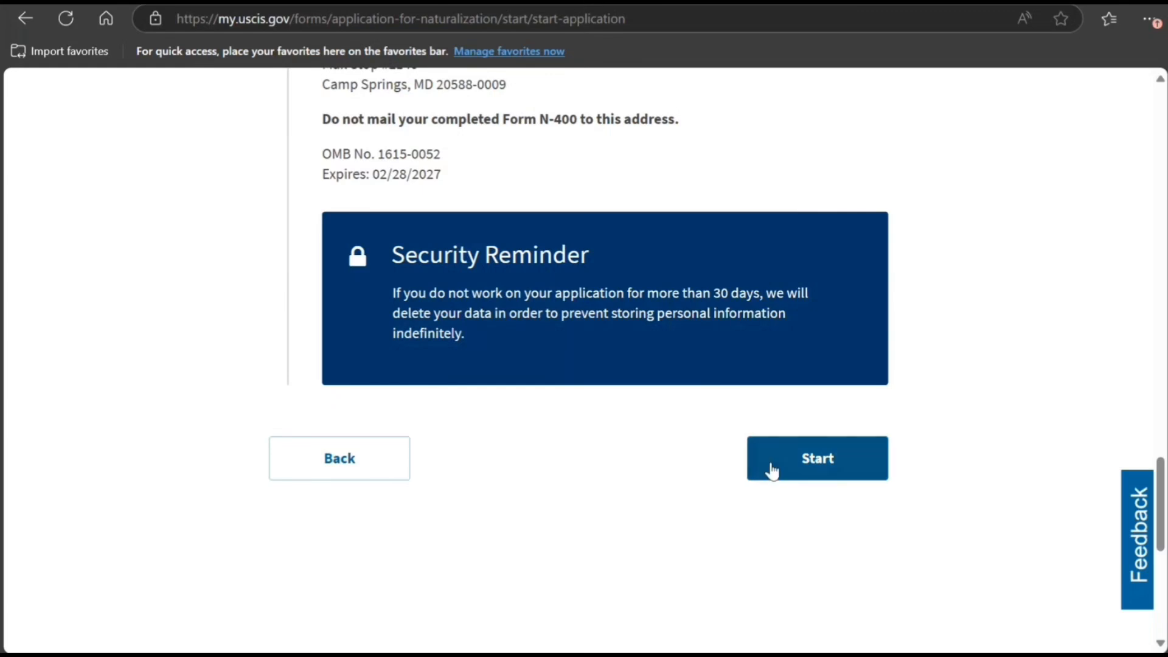
pyautogui.click(791, 465)
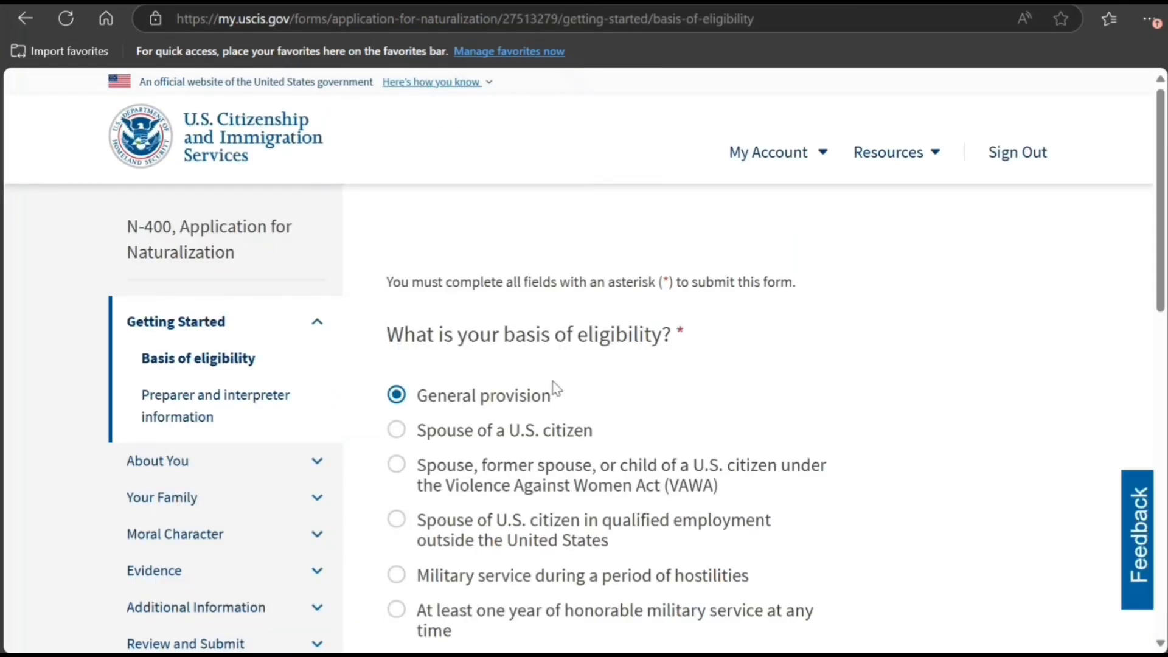
# Keep General provision as the basis of eligibility, answer No to someone assisting with the application, and continue
pyautogui.scroll(-3, 579, 409)
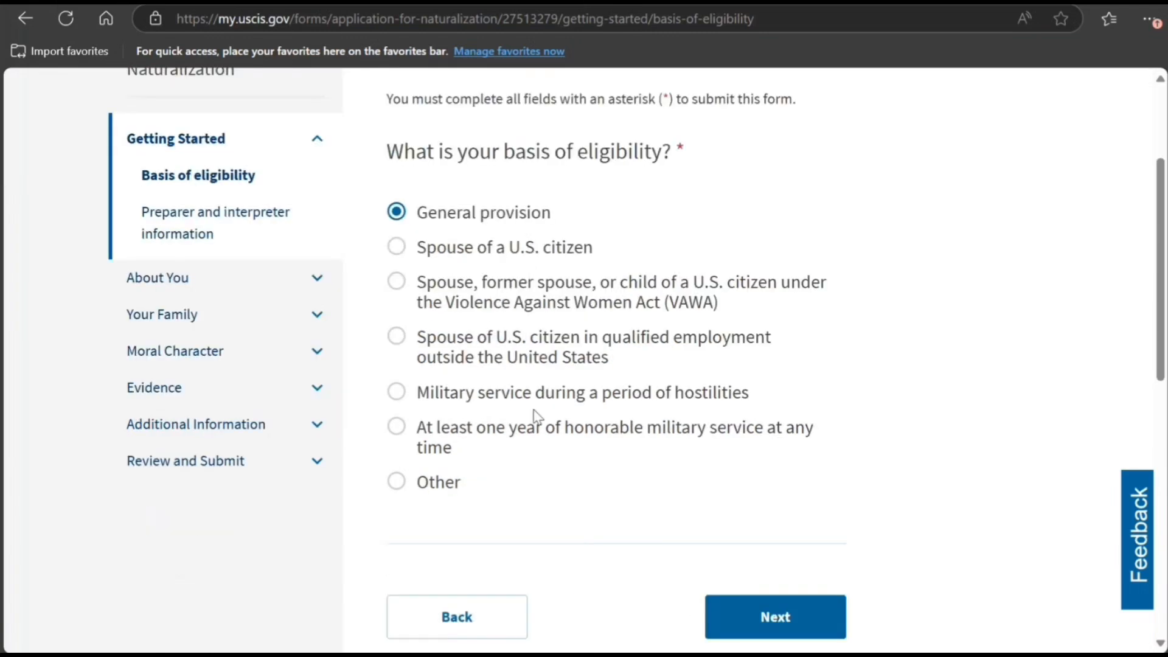
pyautogui.click(789, 620)
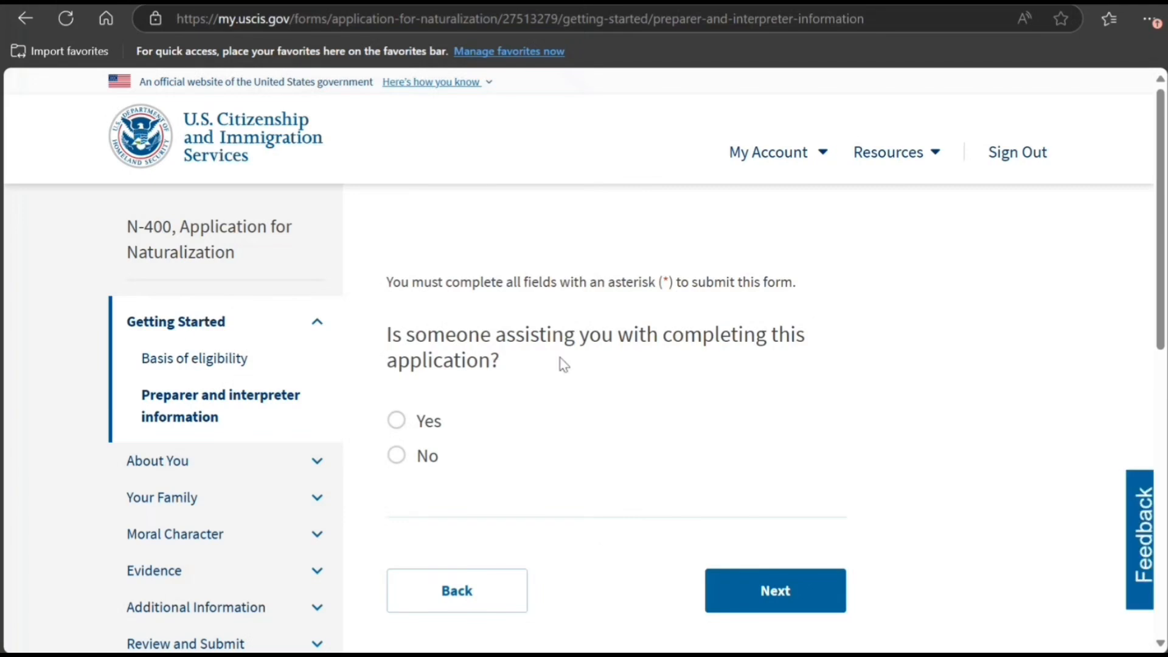
pyautogui.click(396, 455)
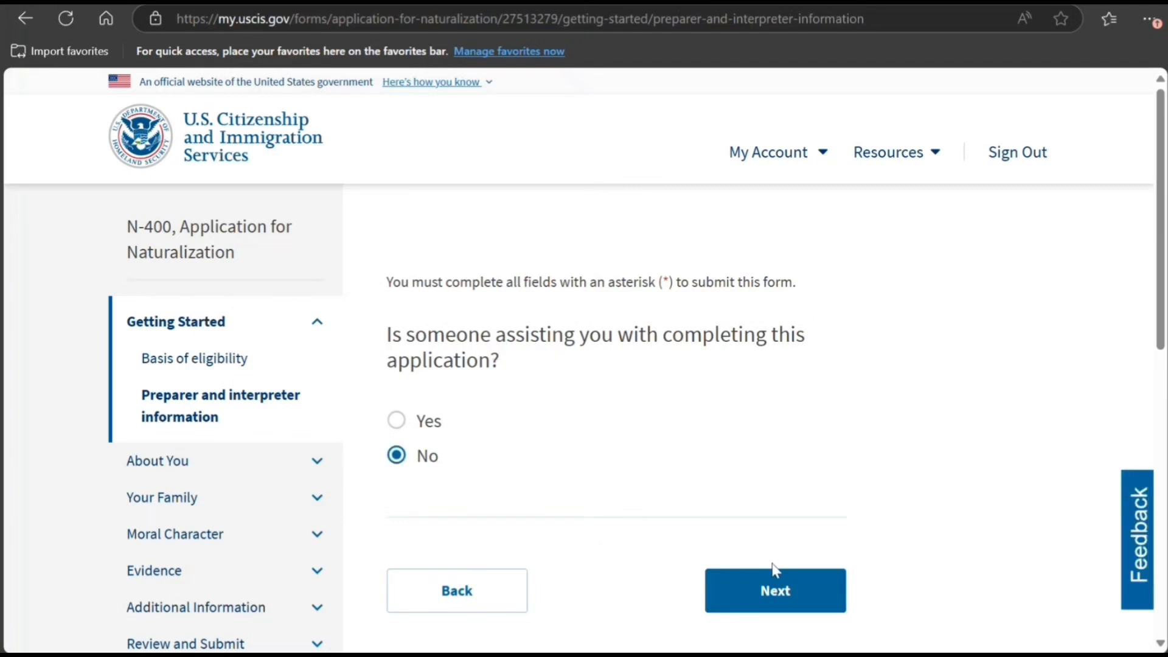
pyautogui.click(774, 593)
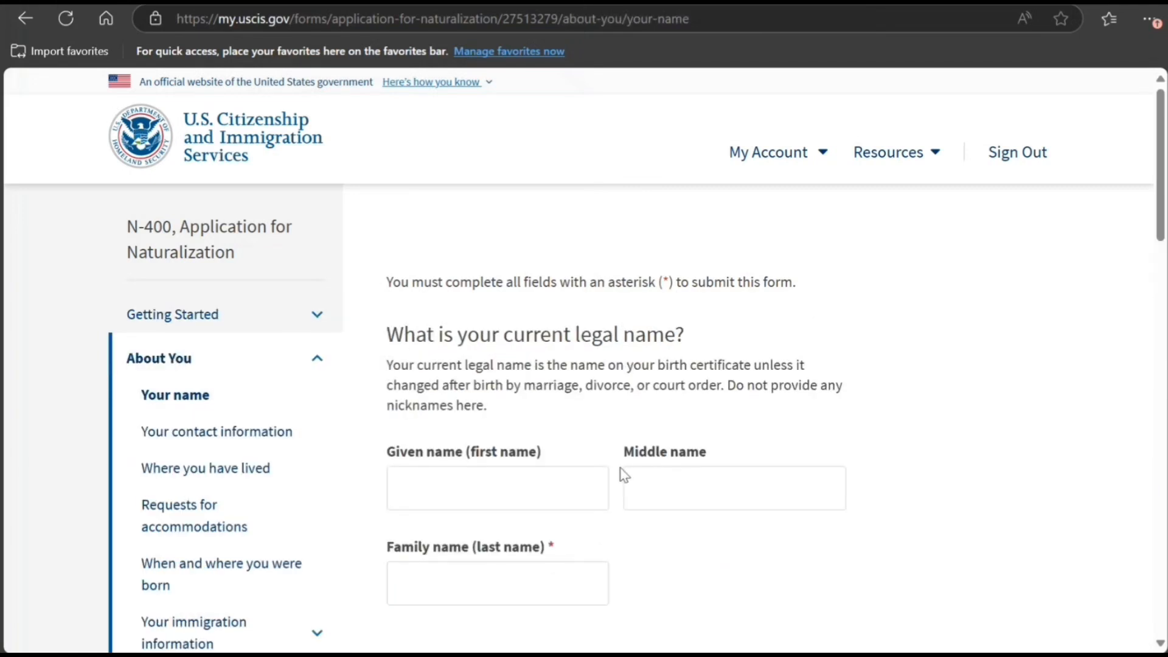
# Examine the current legal name fields, the required family name mark and the other name questions on the page
pyautogui.scroll(-2, 620, 476)
pyautogui.scroll(-2, 620, 469)
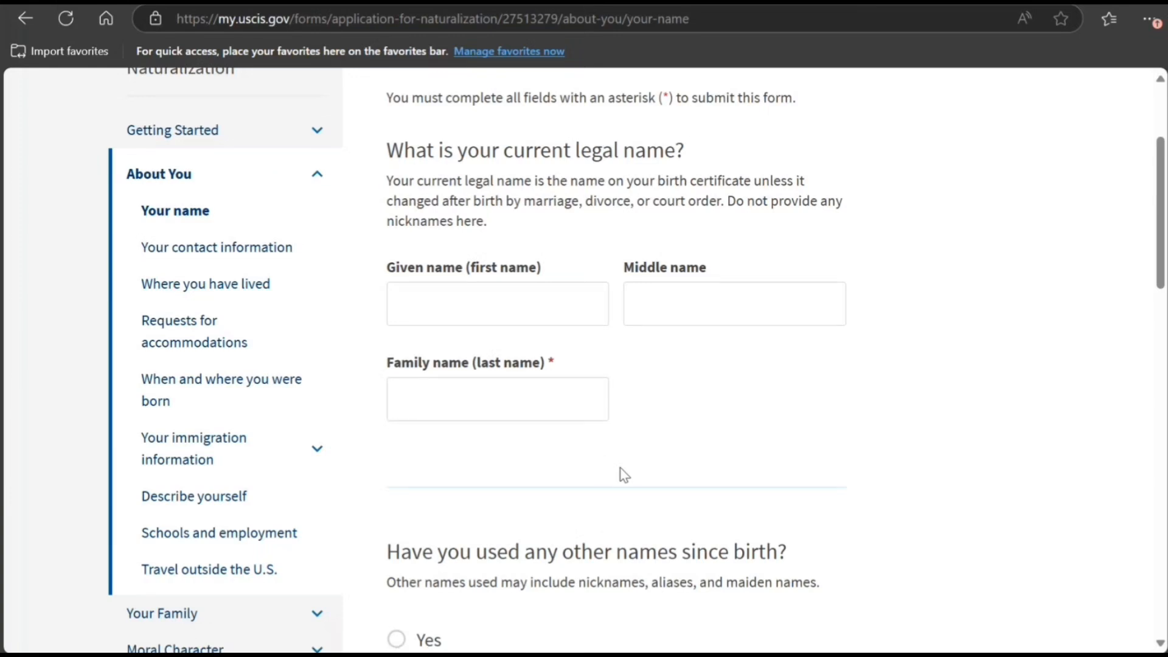
pyautogui.scroll(-2, 620, 468)
pyautogui.scroll(4, 620, 468)
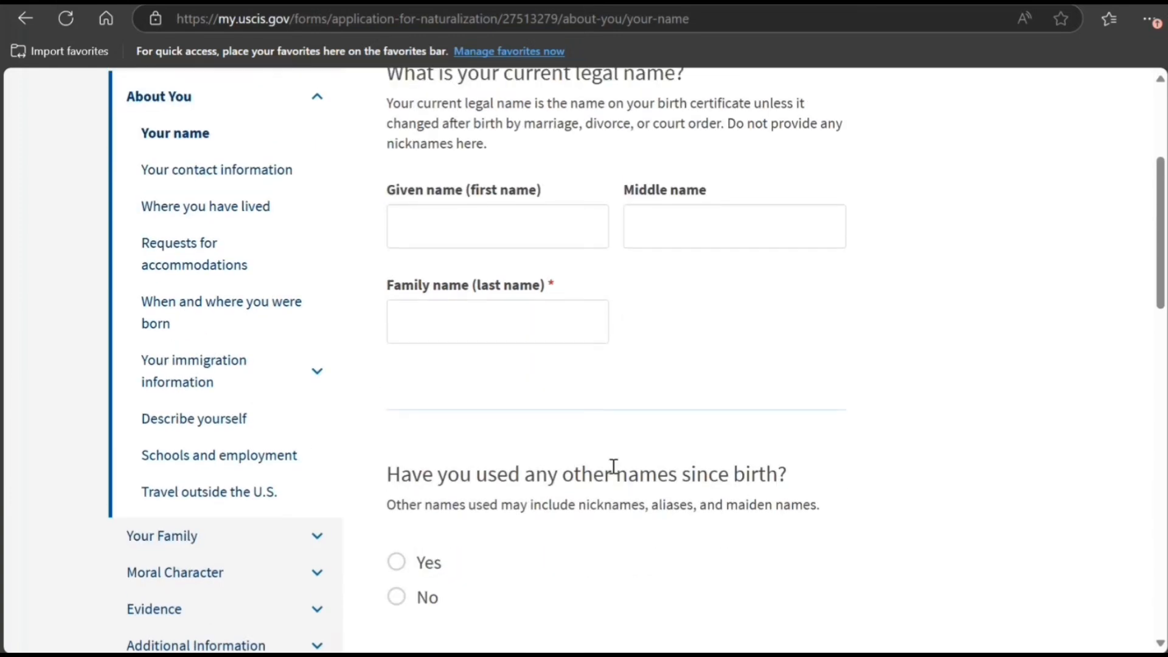
pyautogui.scroll(-7, 373, 353)
pyautogui.scroll(-2, 380, 360)
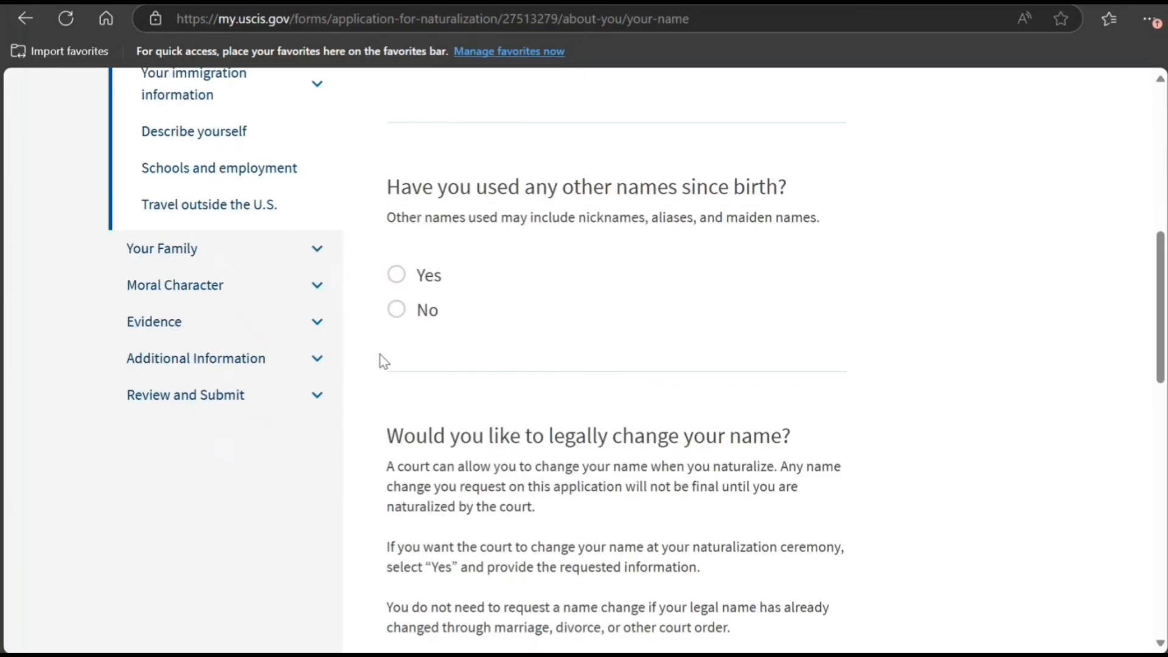
pyautogui.scroll(6, 521, 289)
pyautogui.scroll(4, 480, 263)
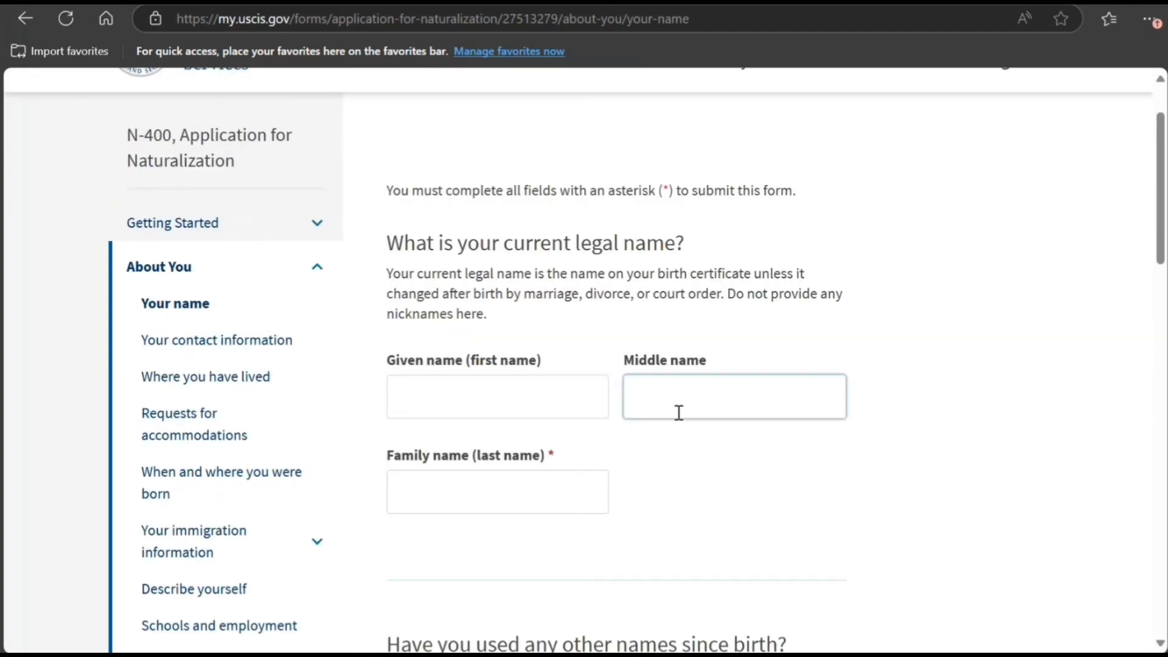
pyautogui.doubleClick(551, 456)
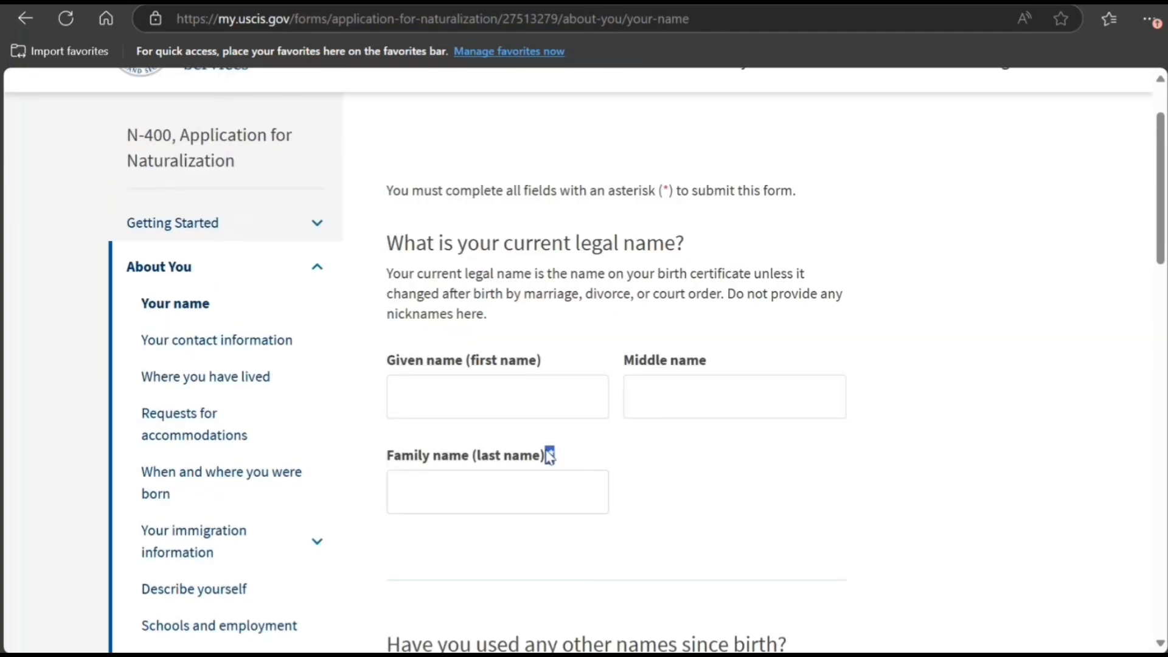
# Preview the fields that a Yes to having used other names since birth requires, and answer No
pyautogui.scroll(-6, 503, 523)
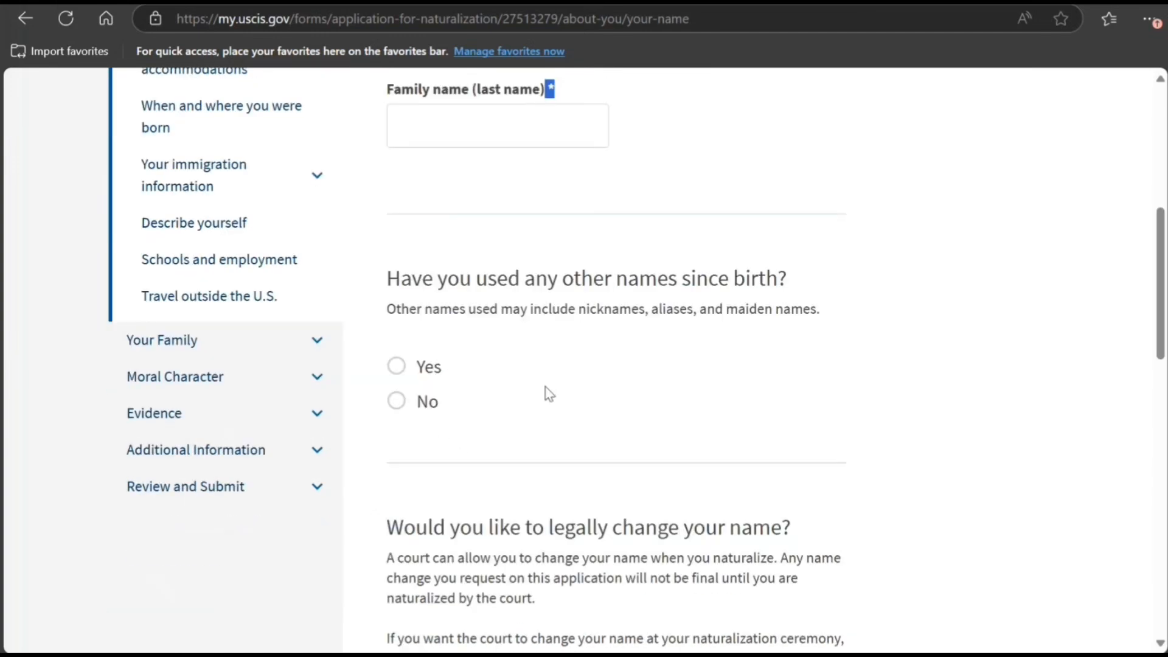
pyautogui.click(427, 402)
pyautogui.click(394, 368)
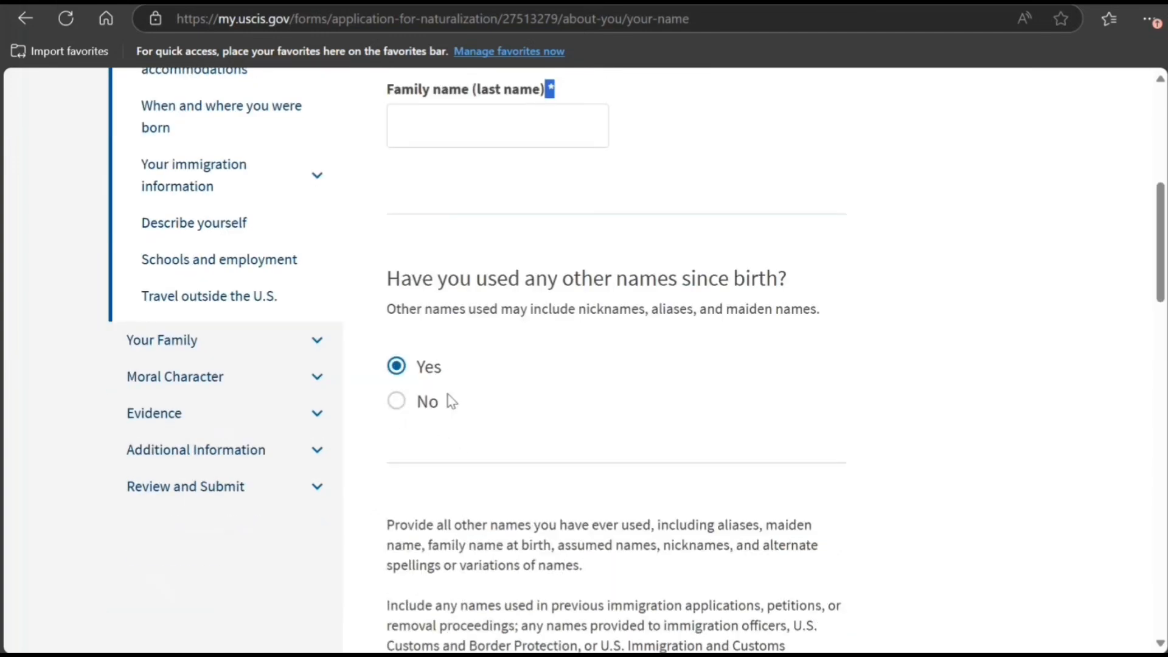
pyautogui.scroll(-5, 498, 446)
pyautogui.scroll(5, 502, 446)
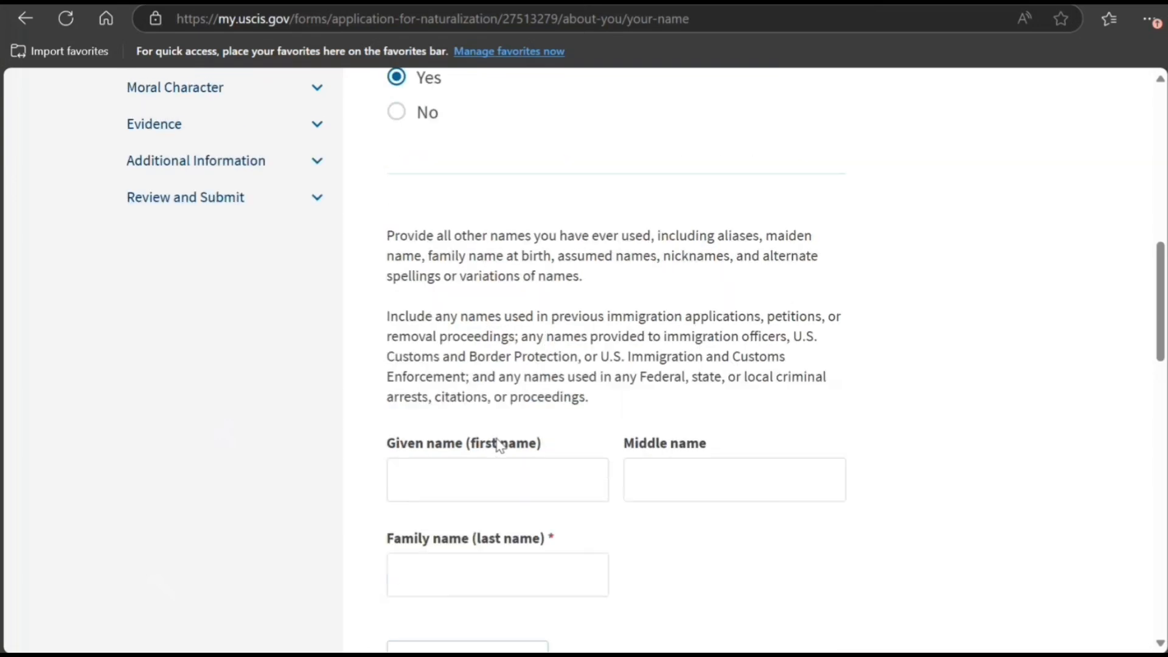
pyautogui.click(418, 403)
# Answer No to legally changing the name and continue to the contact information page
pyautogui.scroll(-5, 599, 493)
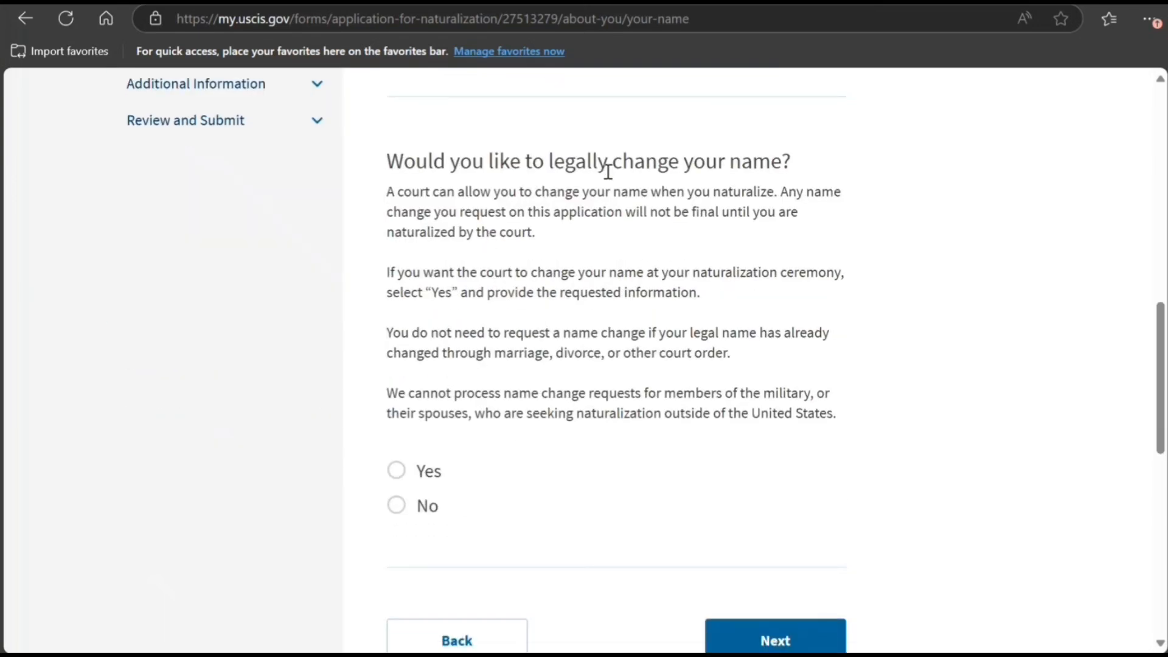
pyautogui.click(393, 513)
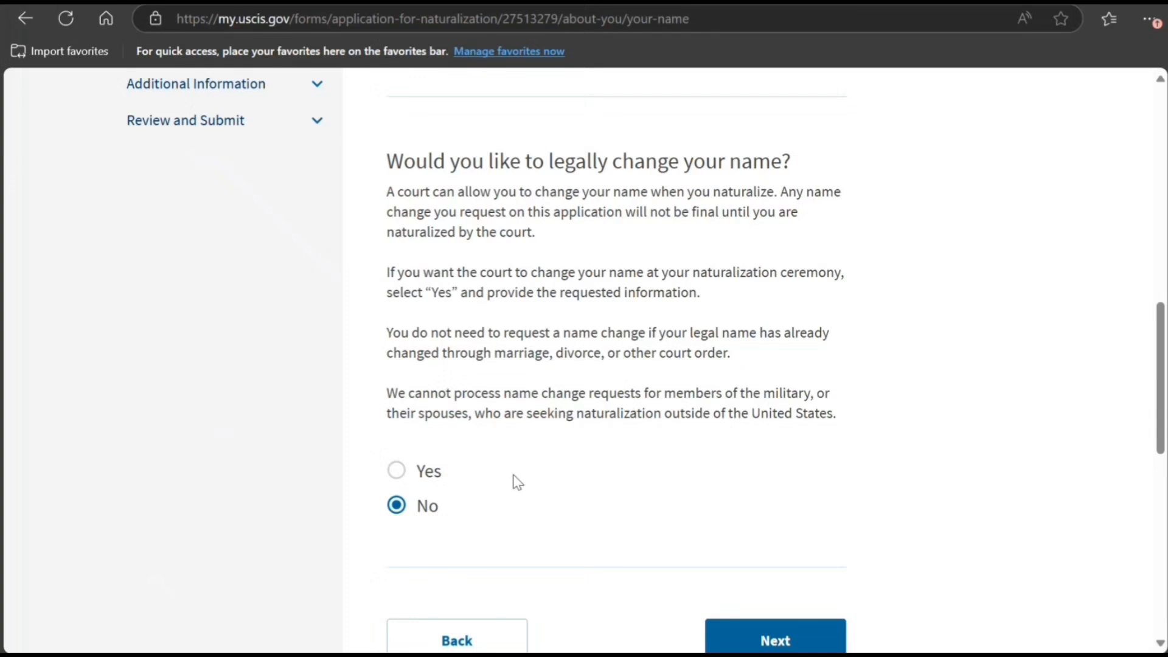
pyautogui.click(800, 645)
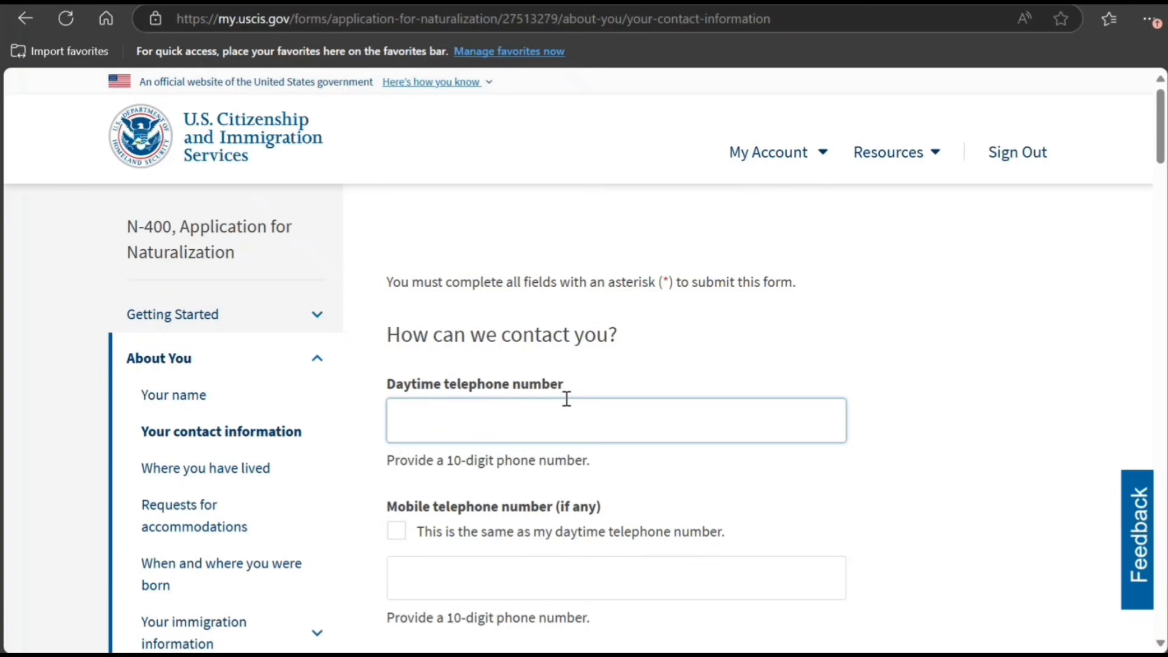
# Look through the telephone, physical address and mailing address fields, leave them blank, and continue to the residence history page
pyautogui.scroll(-14, 1006, 402)
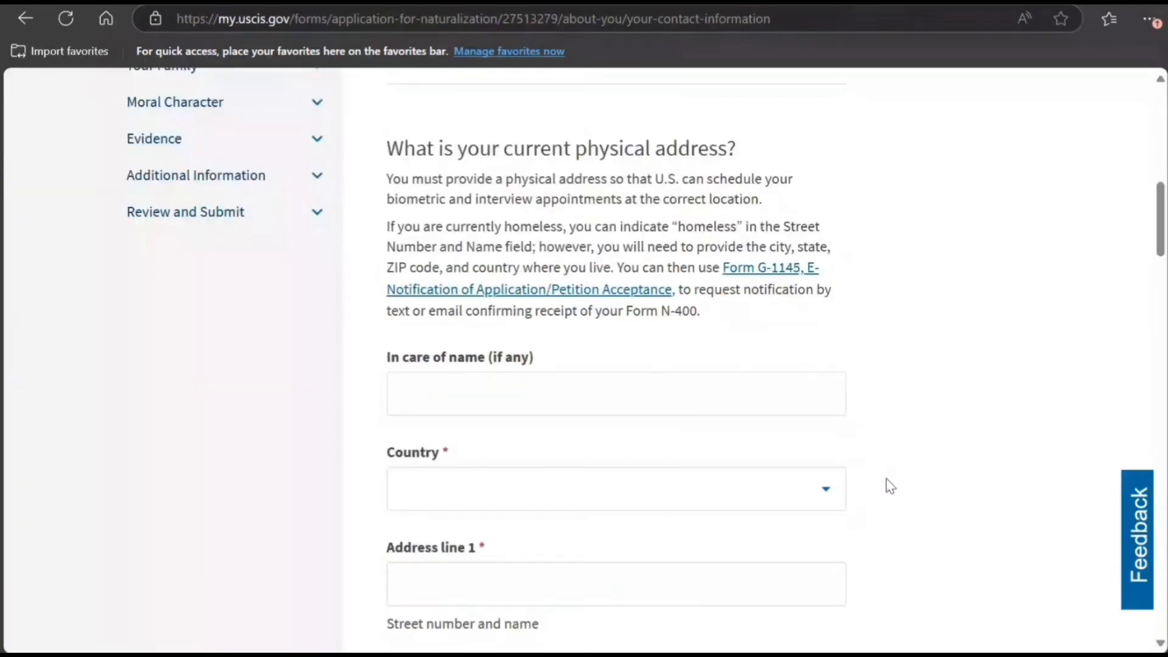
pyautogui.click(686, 314)
pyautogui.scroll(1, 683, 365)
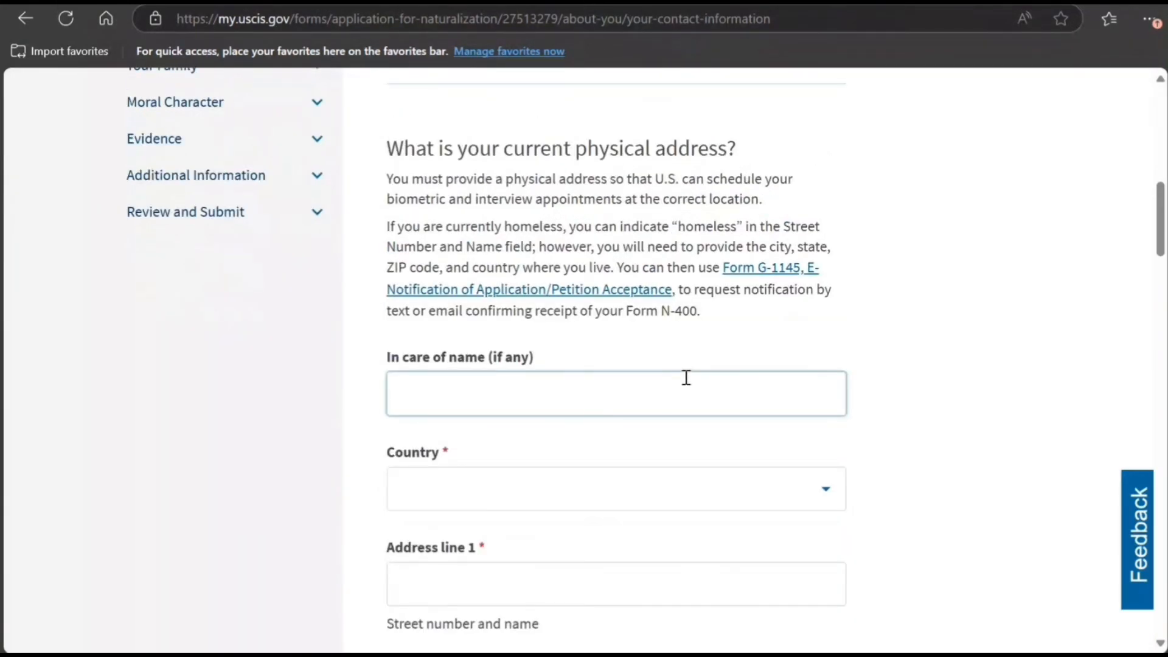
pyautogui.scroll(-7, 693, 383)
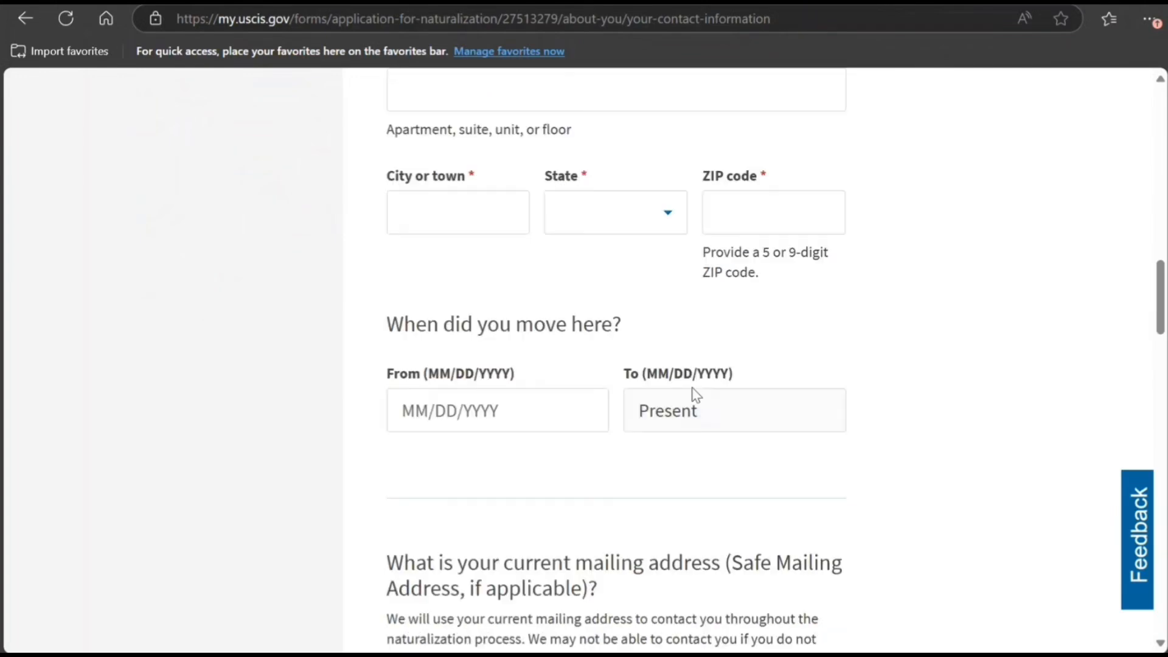
pyautogui.scroll(-14, 697, 396)
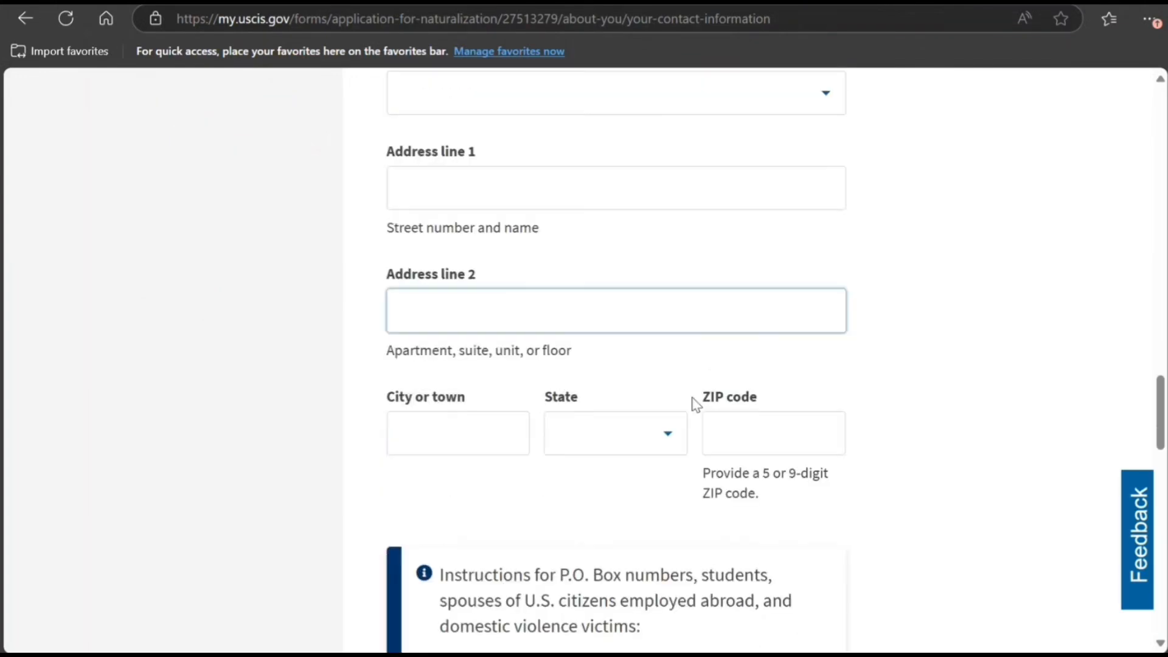
pyautogui.scroll(-12, 693, 407)
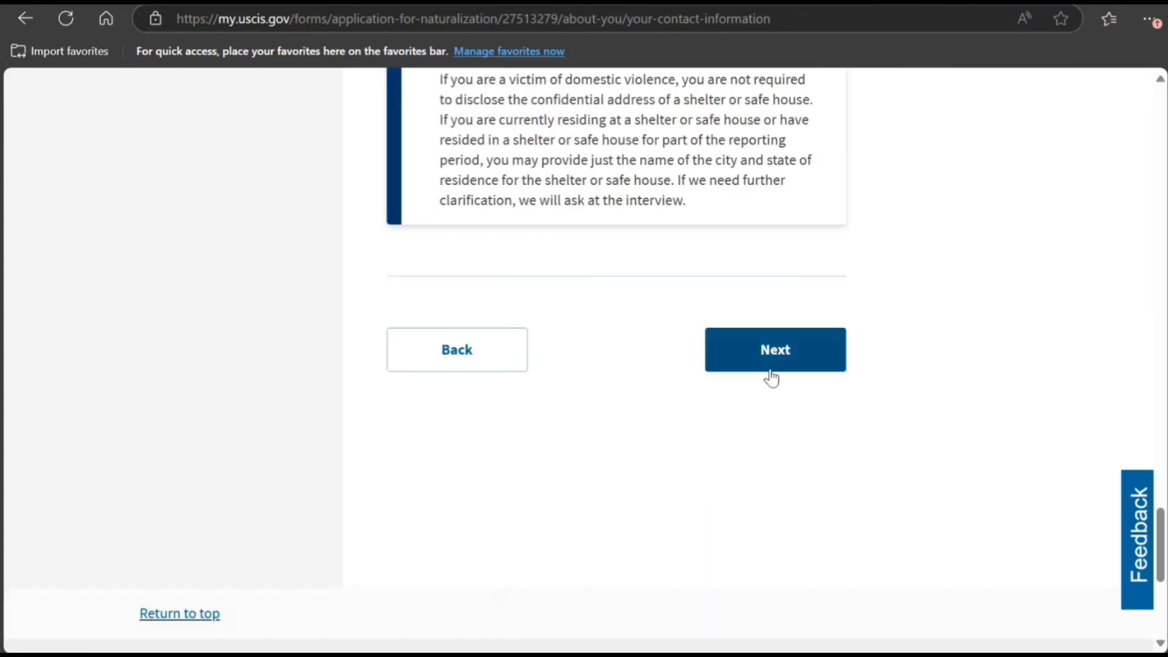
pyautogui.click(771, 374)
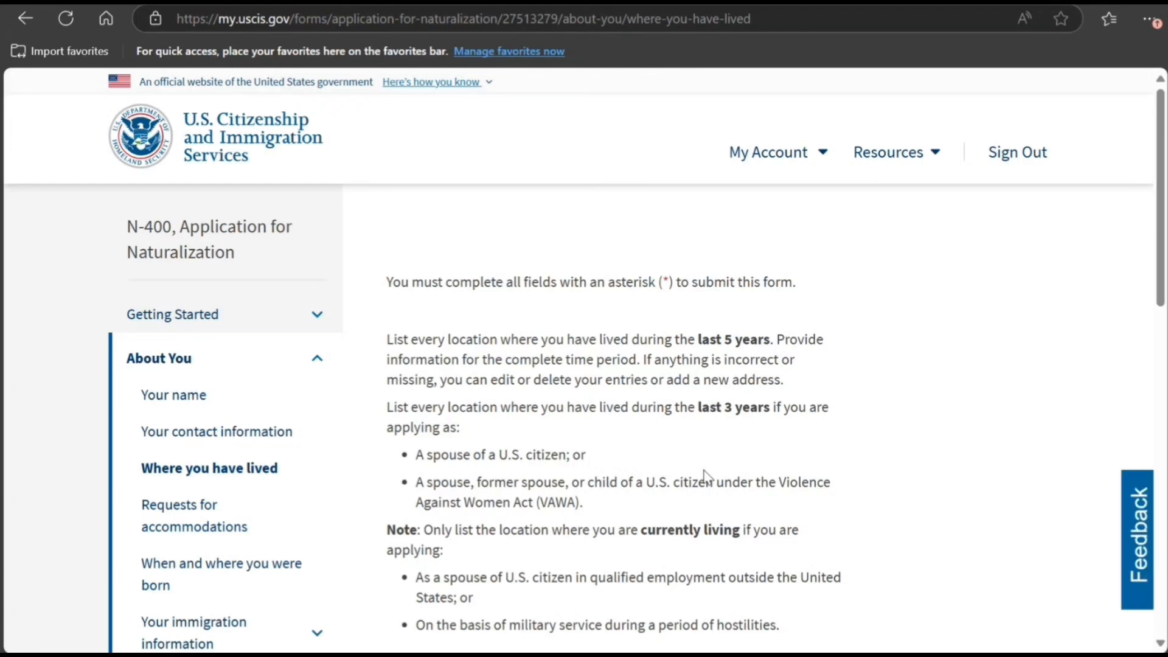
# Read the instructions for listing past residences and continue to the accommodations page without adding an address
pyautogui.scroll(-4, 699, 468)
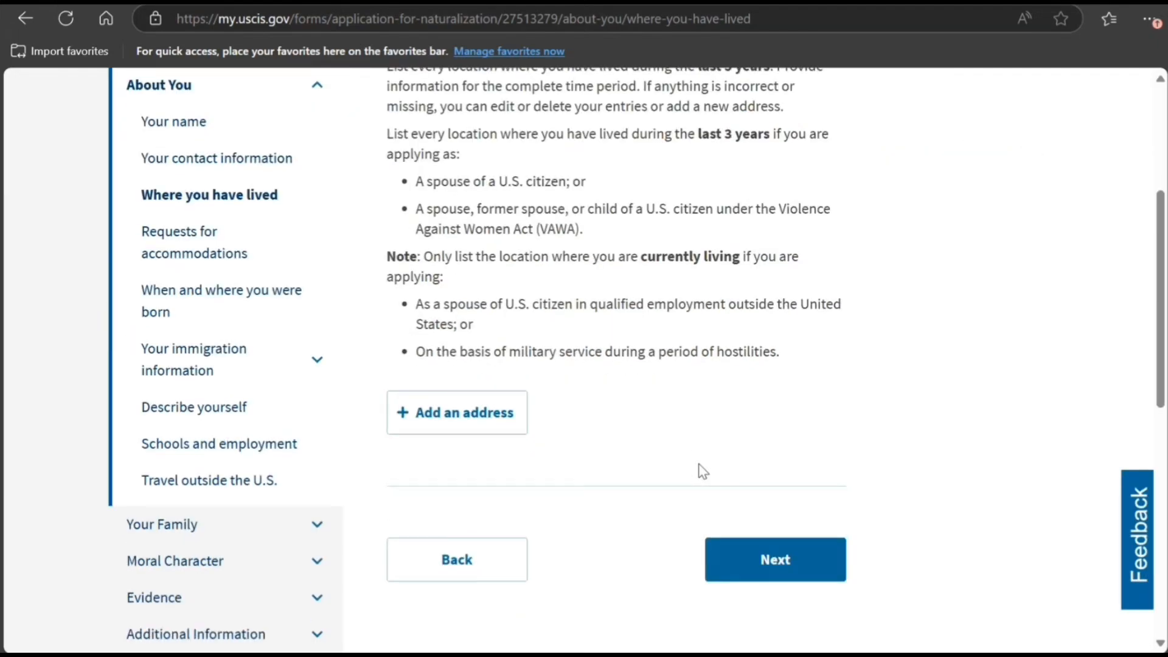
pyautogui.scroll(3, 702, 471)
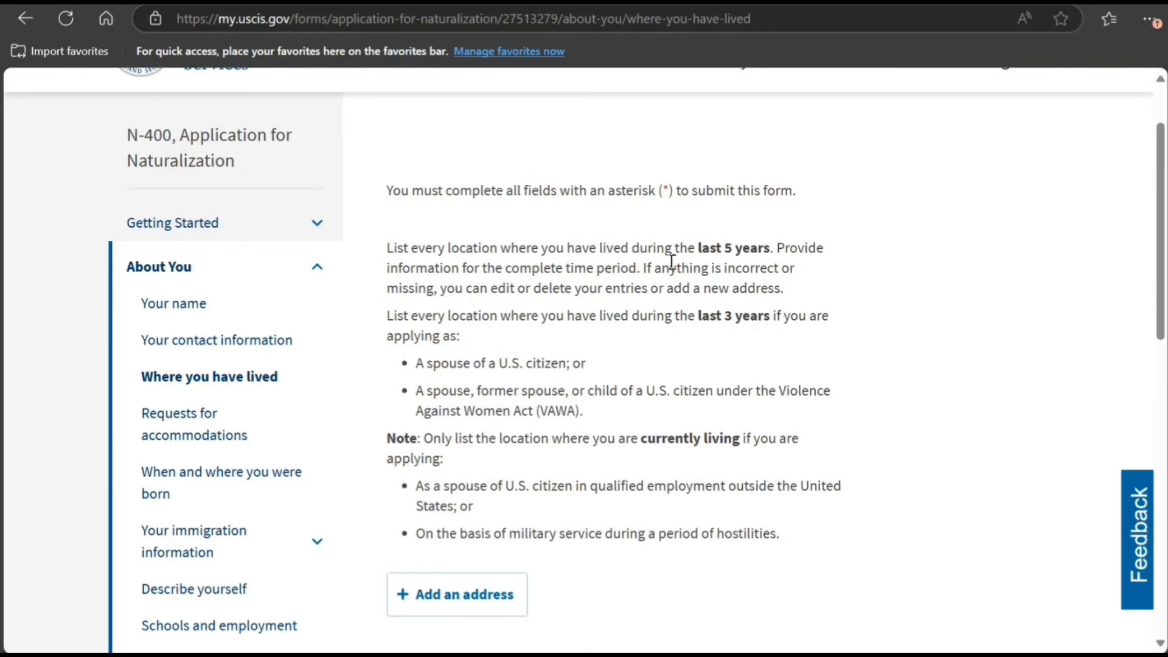
pyautogui.scroll(-5, 666, 363)
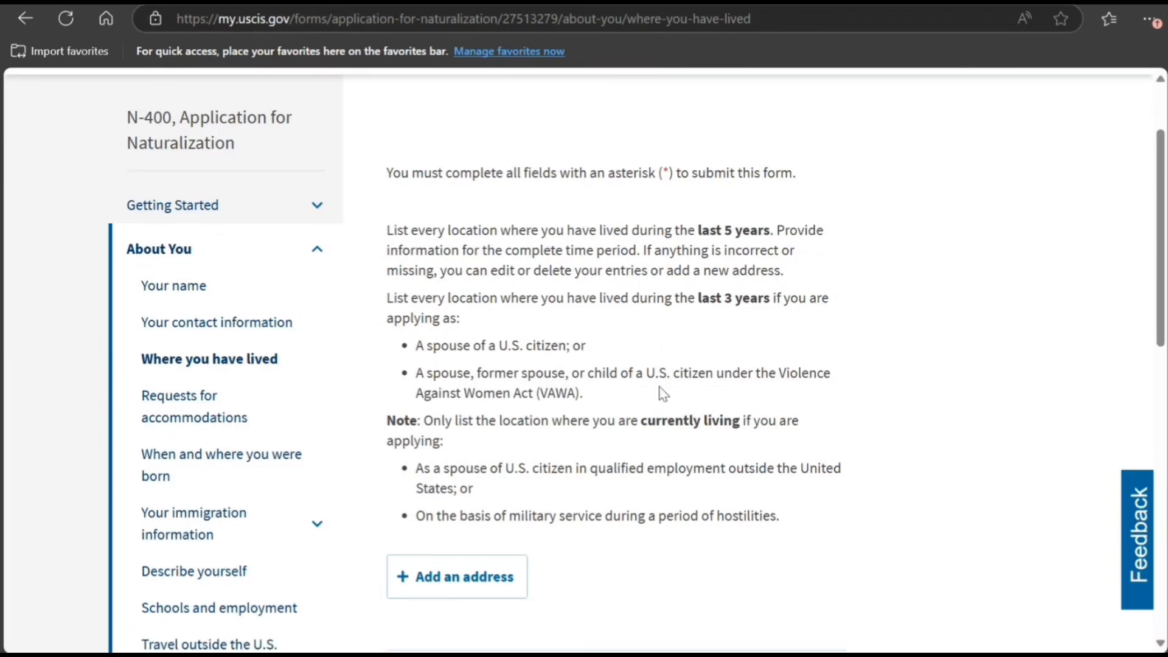
pyautogui.click(791, 472)
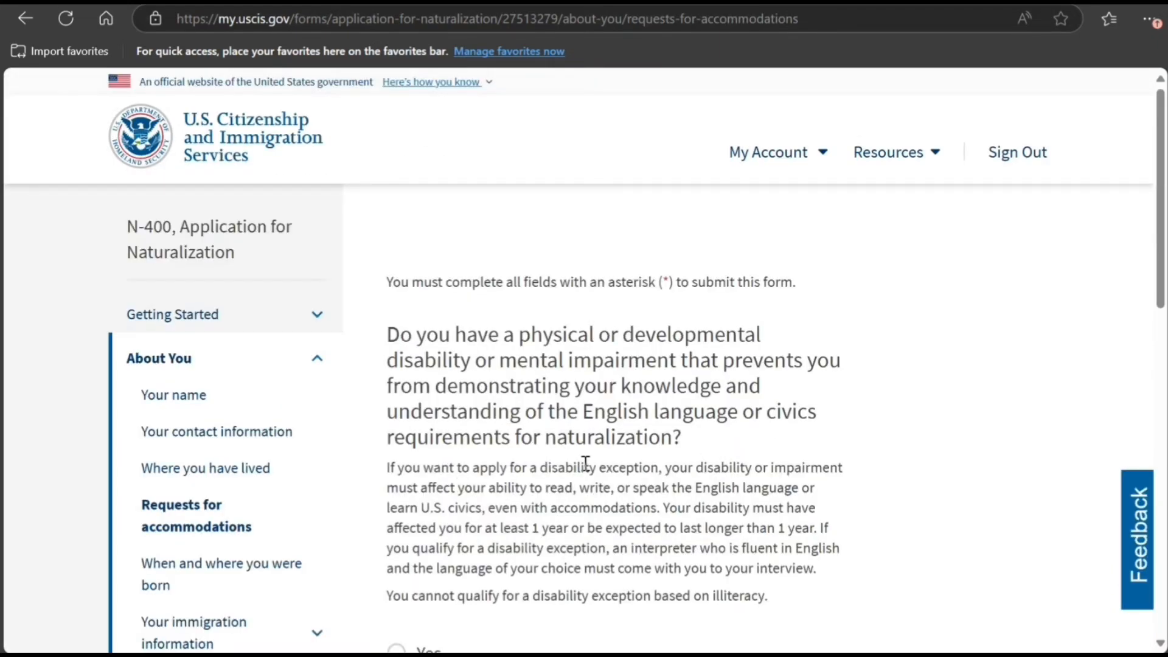
# Answer No to having a disability or impairment that prevents meeting the English or civics requirements, and continue
pyautogui.scroll(-3, 585, 464)
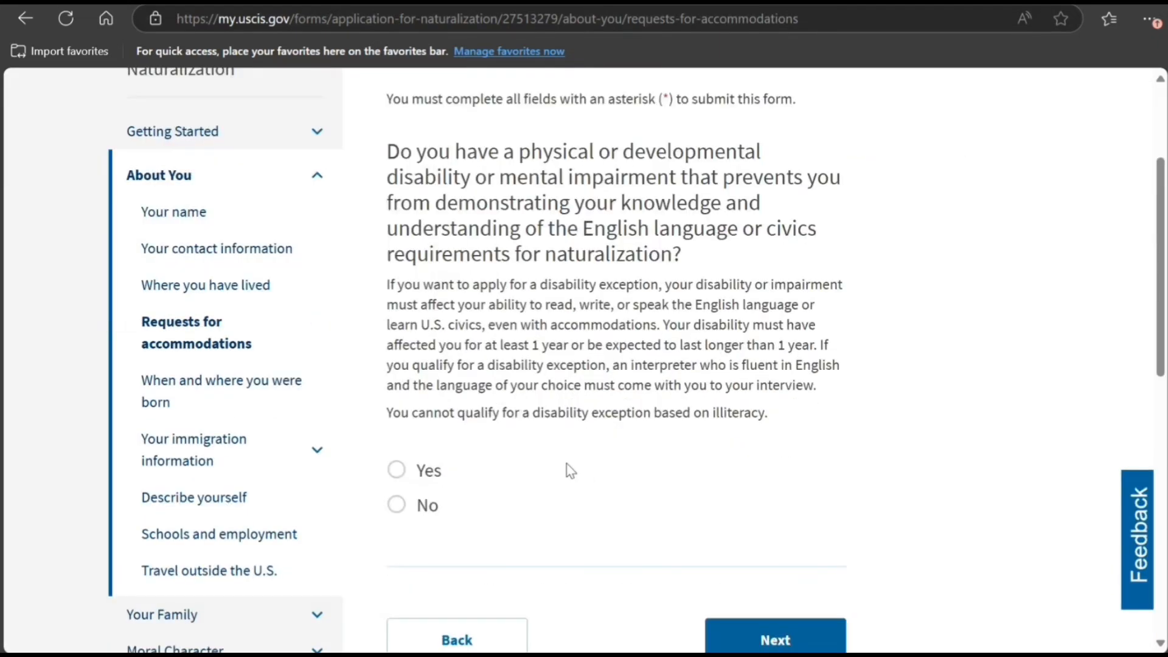
pyautogui.click(399, 510)
pyautogui.scroll(-2, 633, 524)
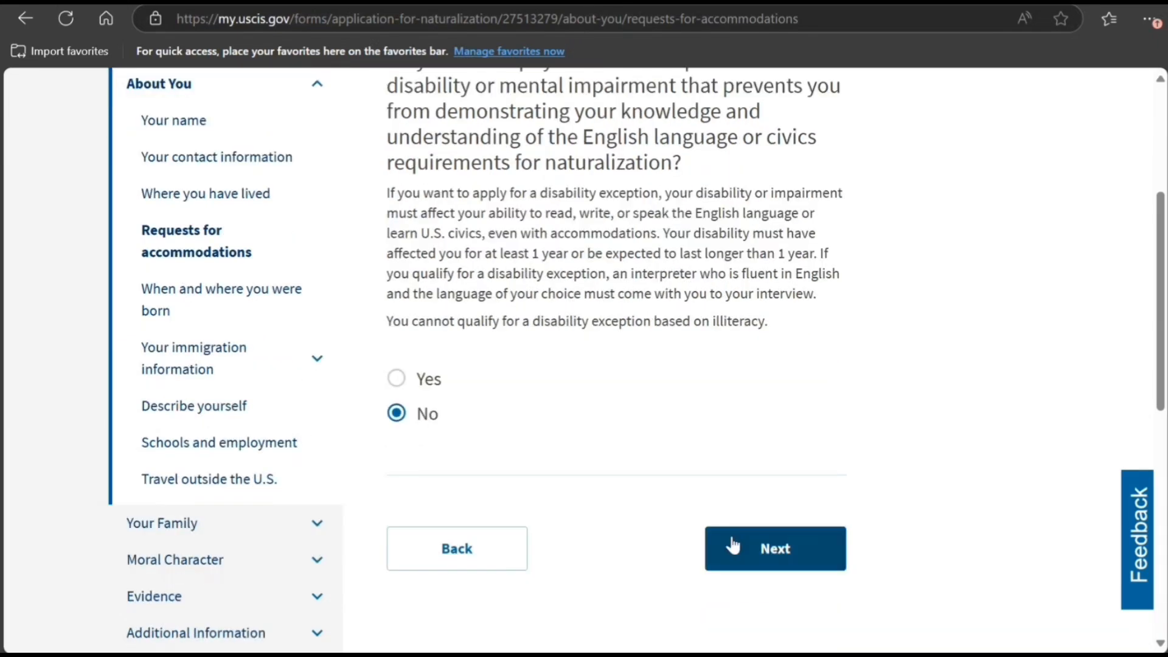
pyautogui.click(733, 545)
# Answer No to a parent being a U.S. citizen before the 18th birthday, leave the birth details blank, and continue
pyautogui.scroll(-2, 638, 463)
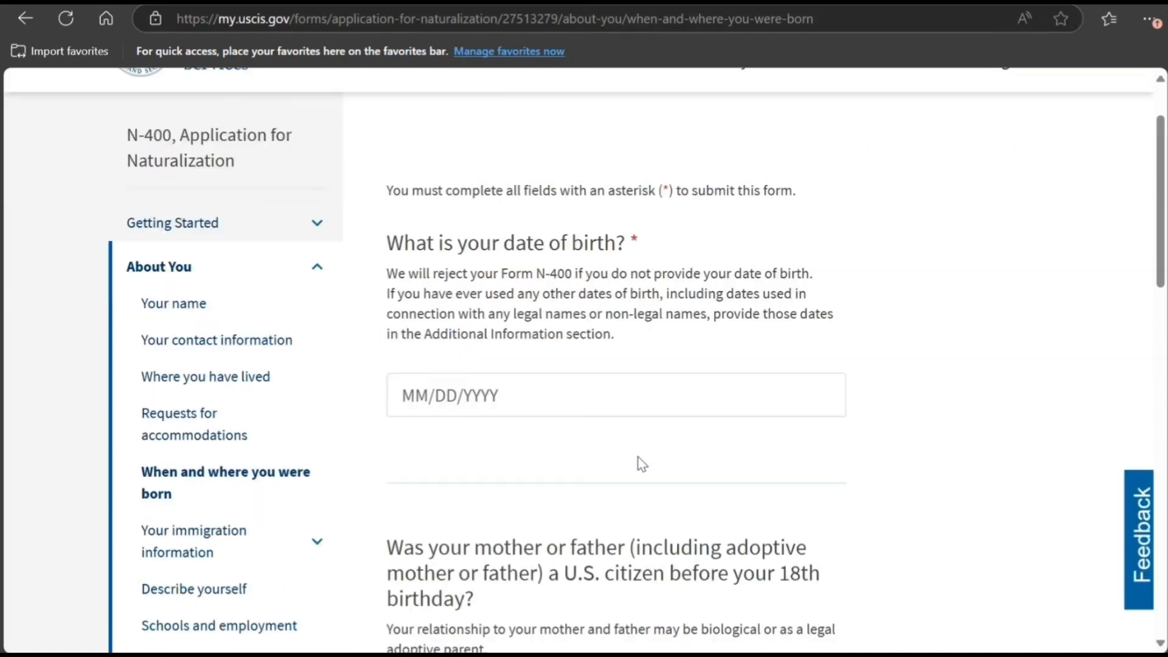
pyautogui.scroll(-2, 642, 462)
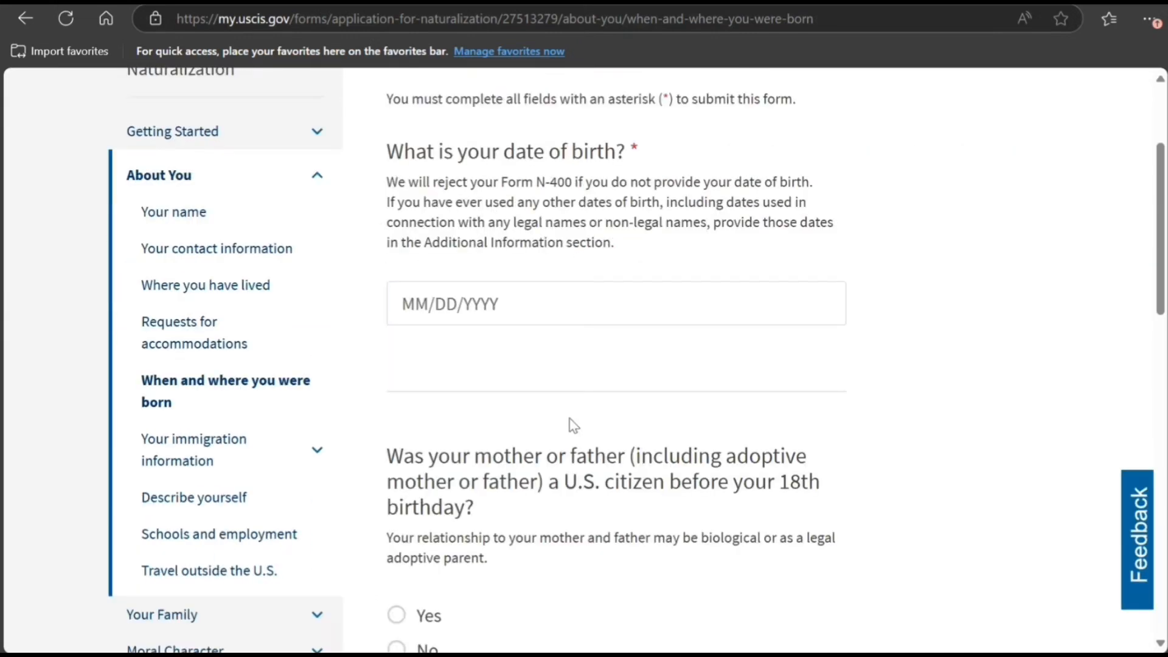
pyautogui.scroll(-3, 568, 422)
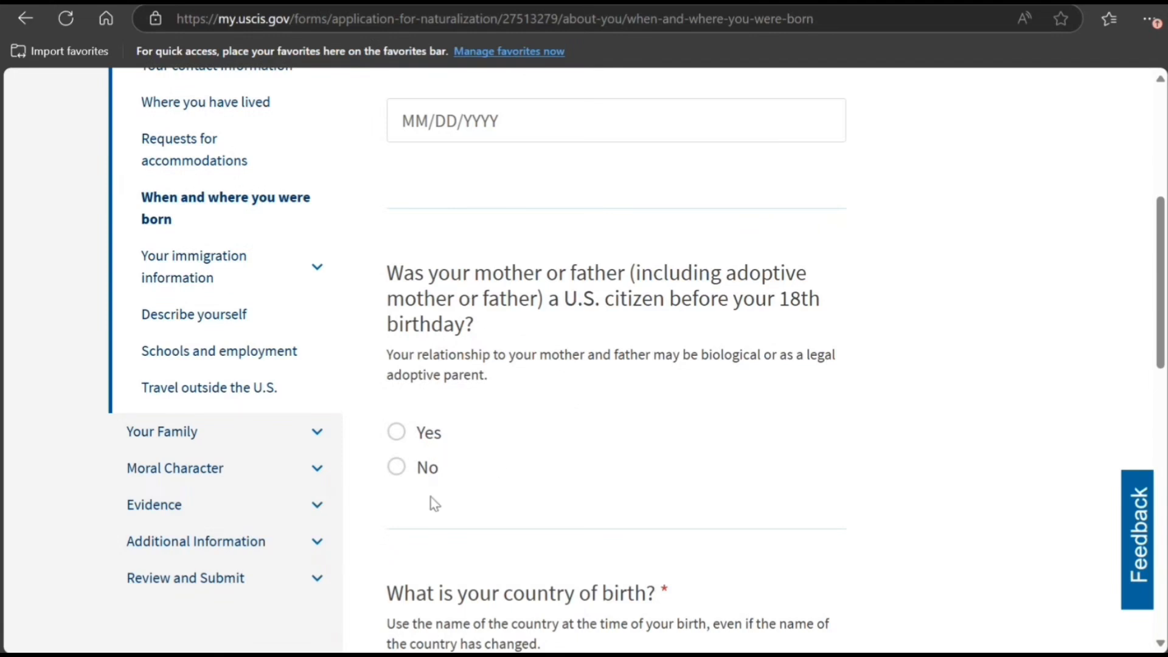
pyautogui.click(397, 467)
pyautogui.scroll(-4, 576, 470)
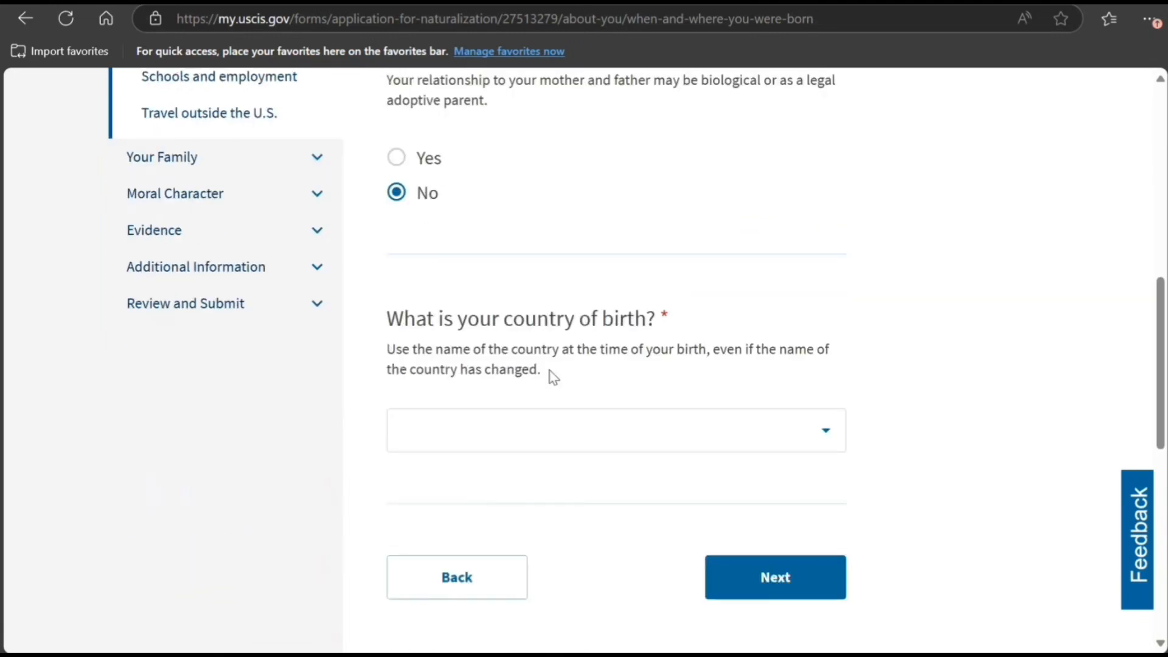
pyautogui.click(792, 579)
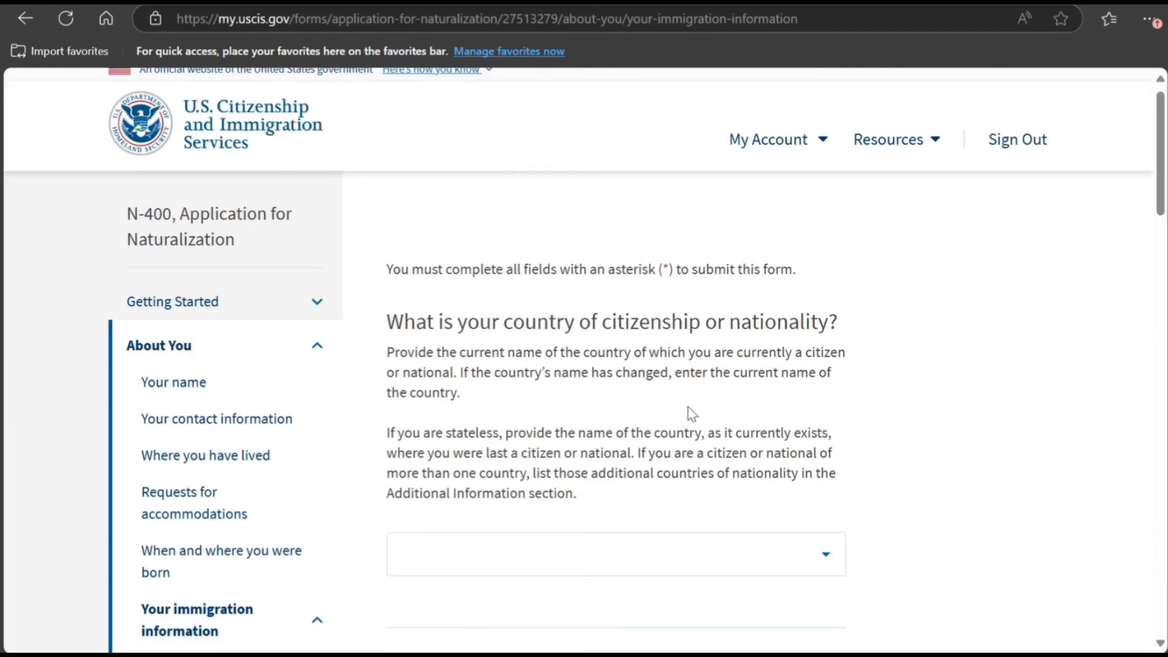
# Set the country of citizenship or nationality to India
pyautogui.scroll(-4, 692, 414)
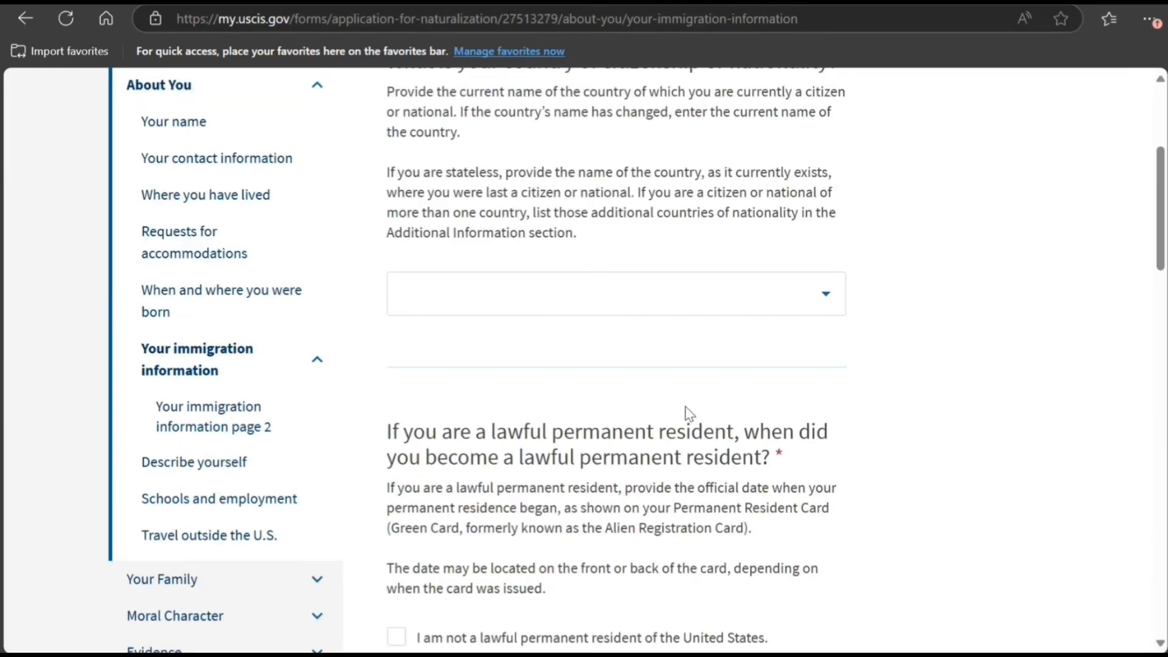
pyautogui.scroll(3, 689, 414)
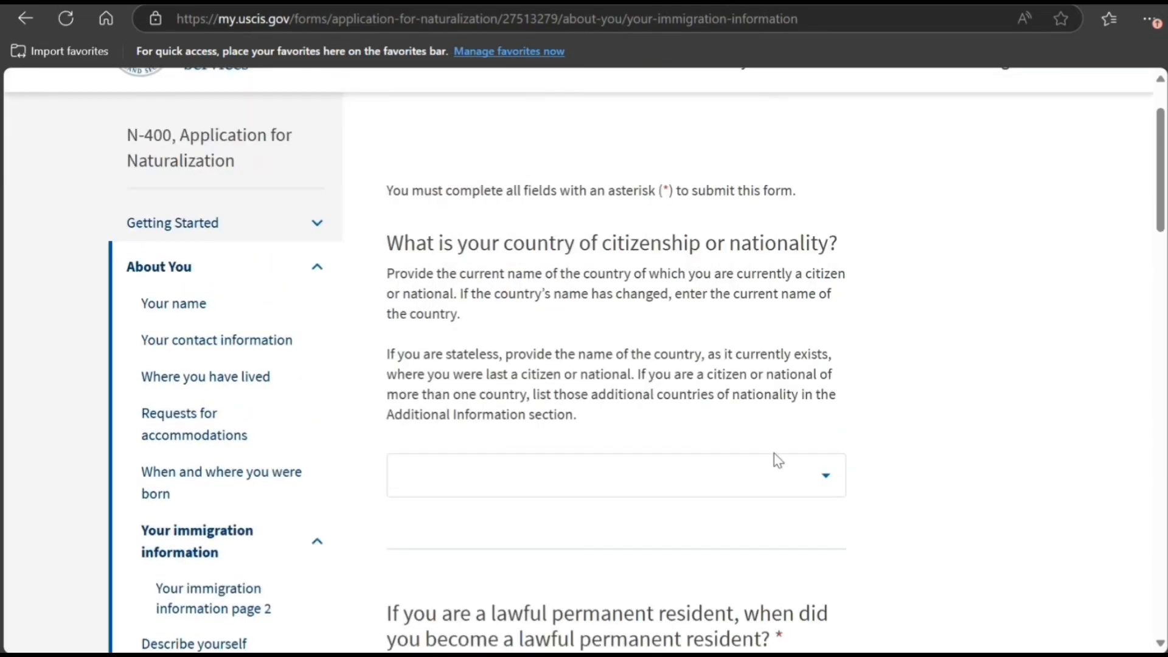
pyautogui.click(774, 486)
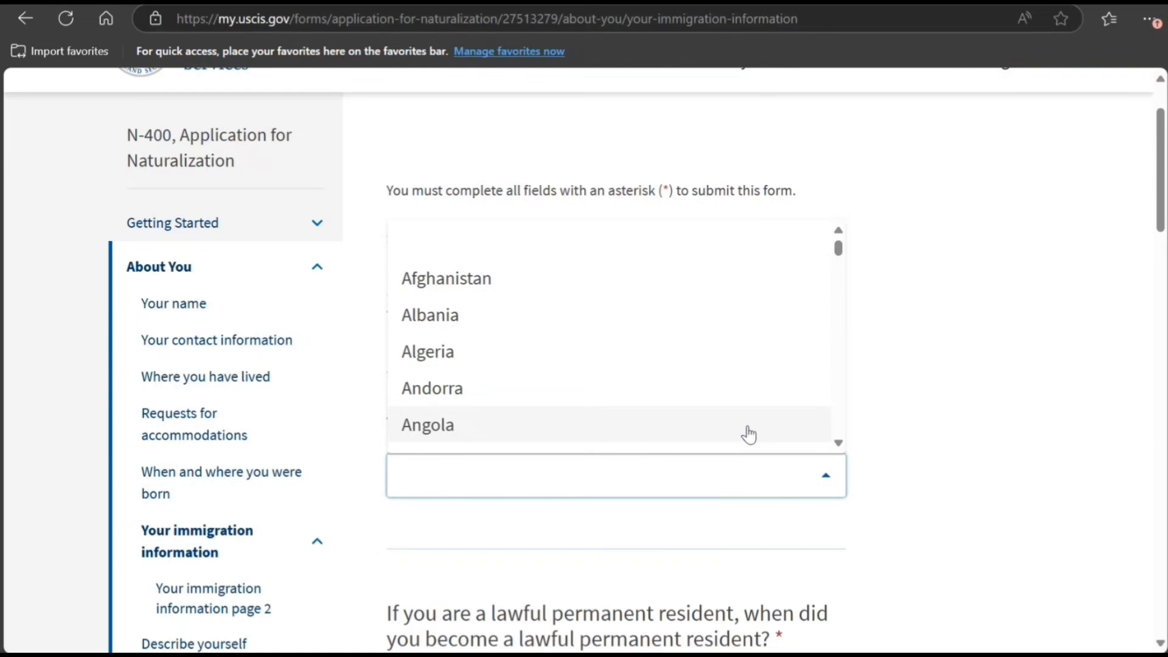
pyautogui.write('ind')
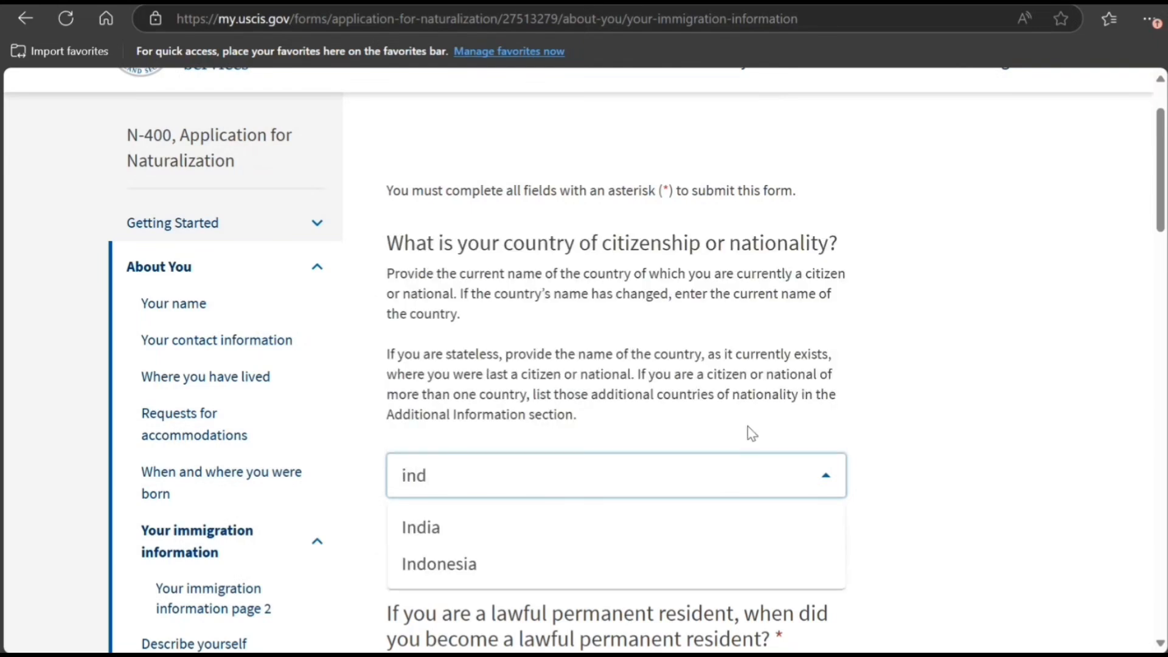
pyautogui.click(585, 528)
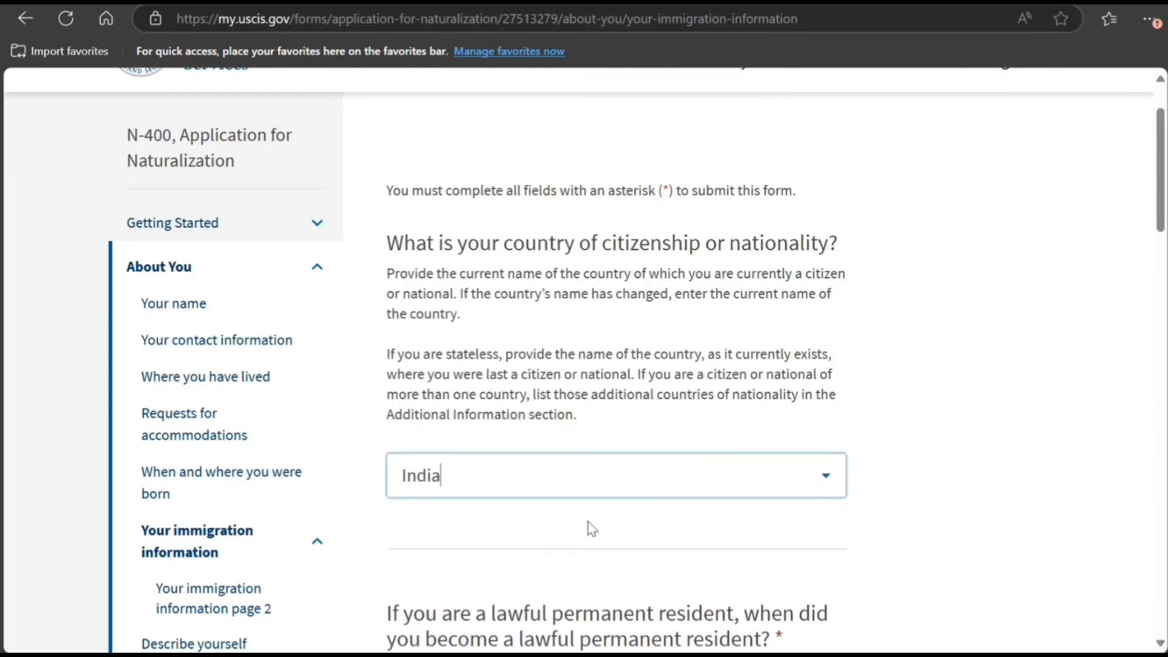
# Examine the permanent residence date and A-Number fields, leave them unfilled, and continue to the second immigration information page
pyautogui.scroll(-1, 601, 524)
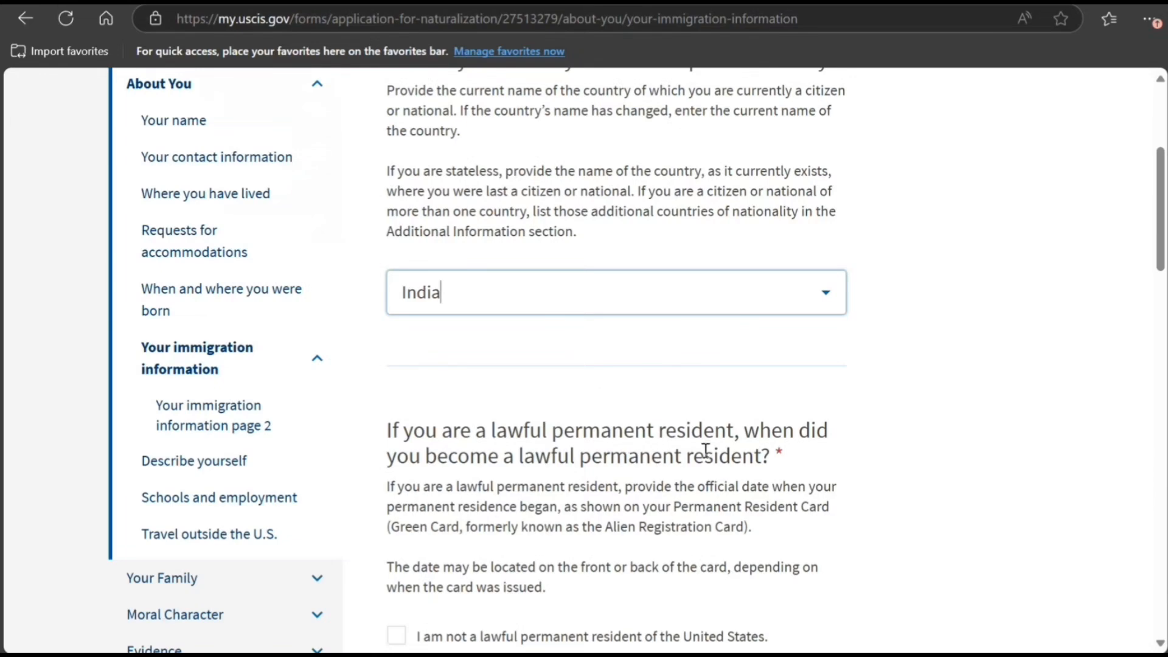
pyautogui.scroll(-3, 623, 481)
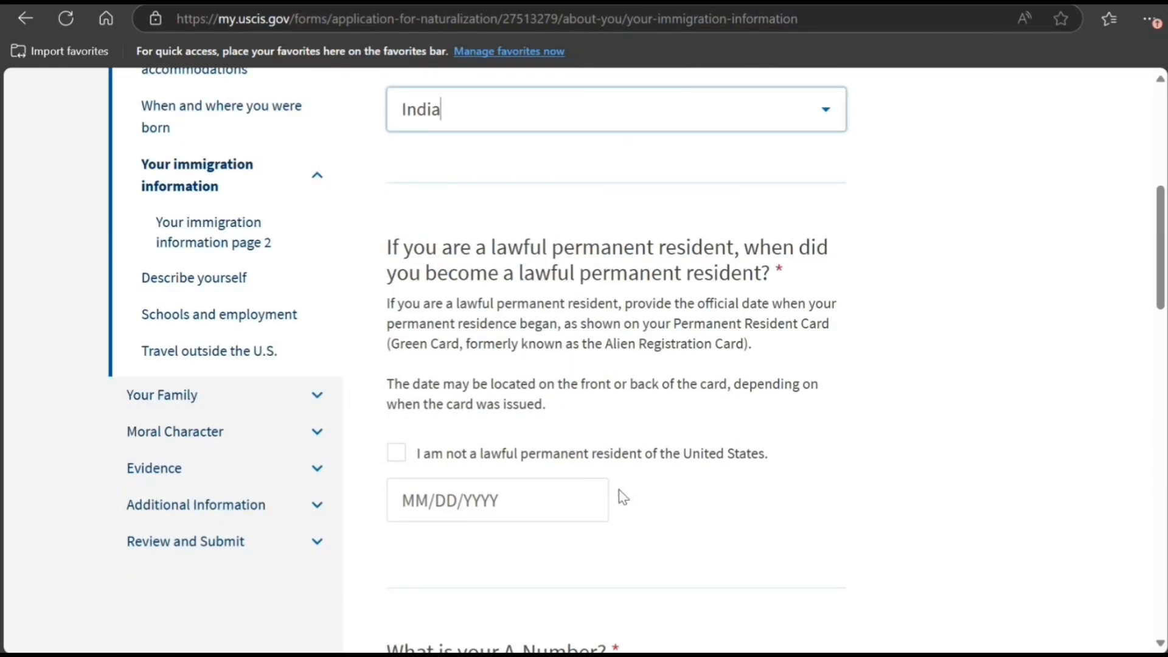
pyautogui.click(469, 504)
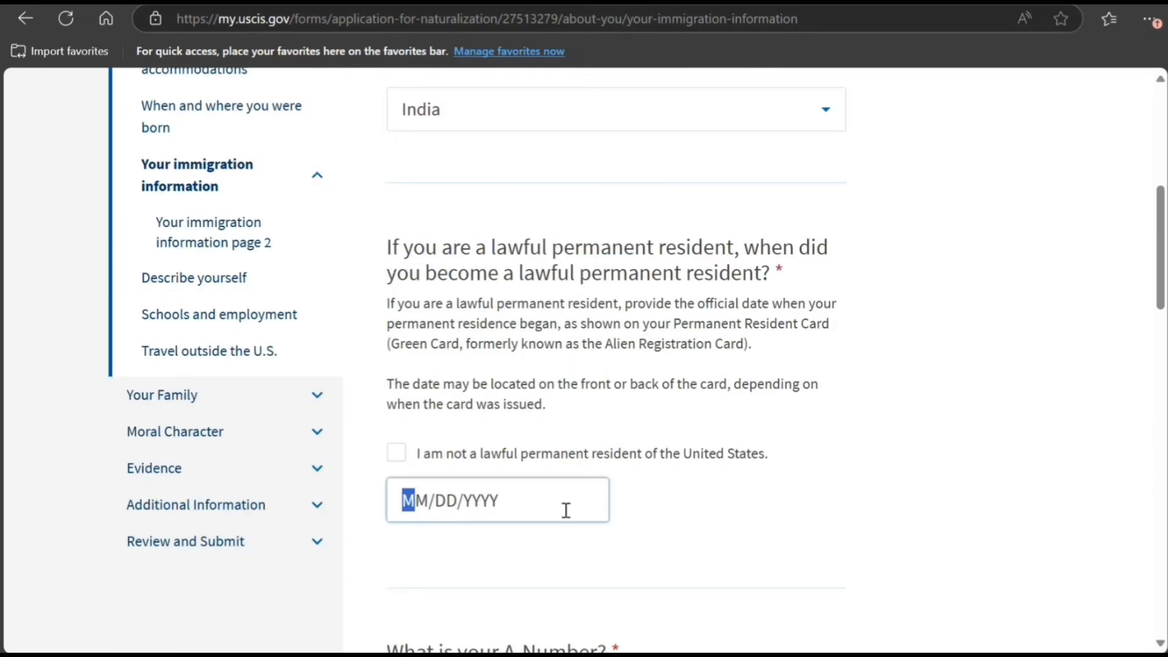
pyautogui.scroll(-4, 567, 510)
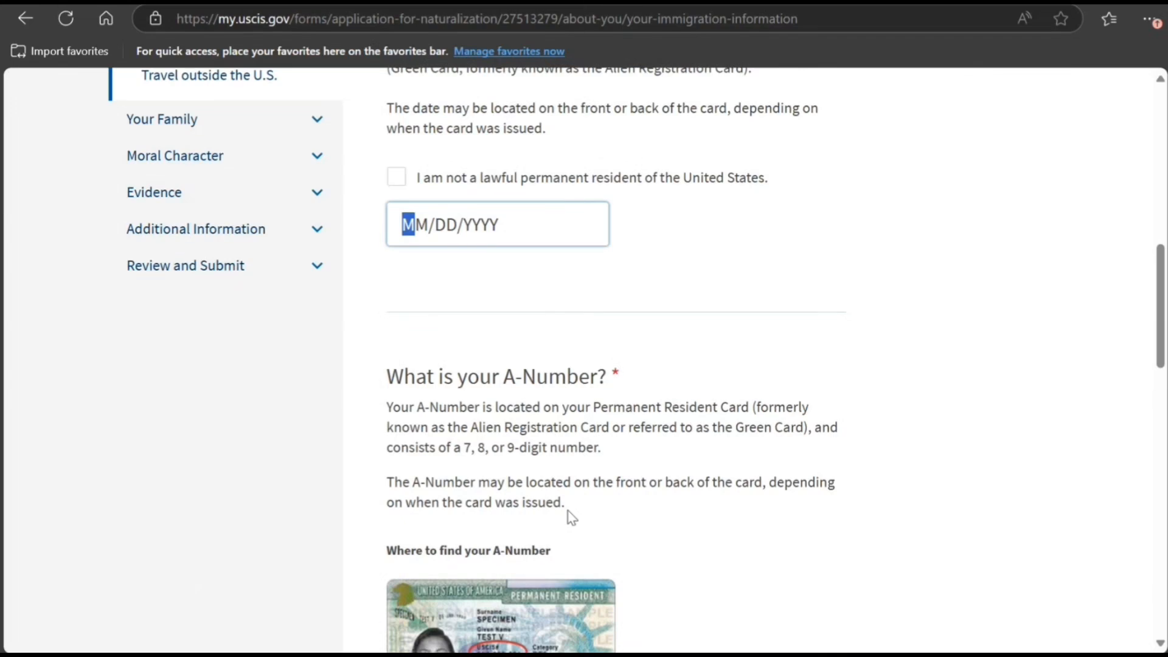
pyautogui.scroll(-3, 570, 517)
pyautogui.scroll(-5, 547, 521)
pyautogui.click(544, 514)
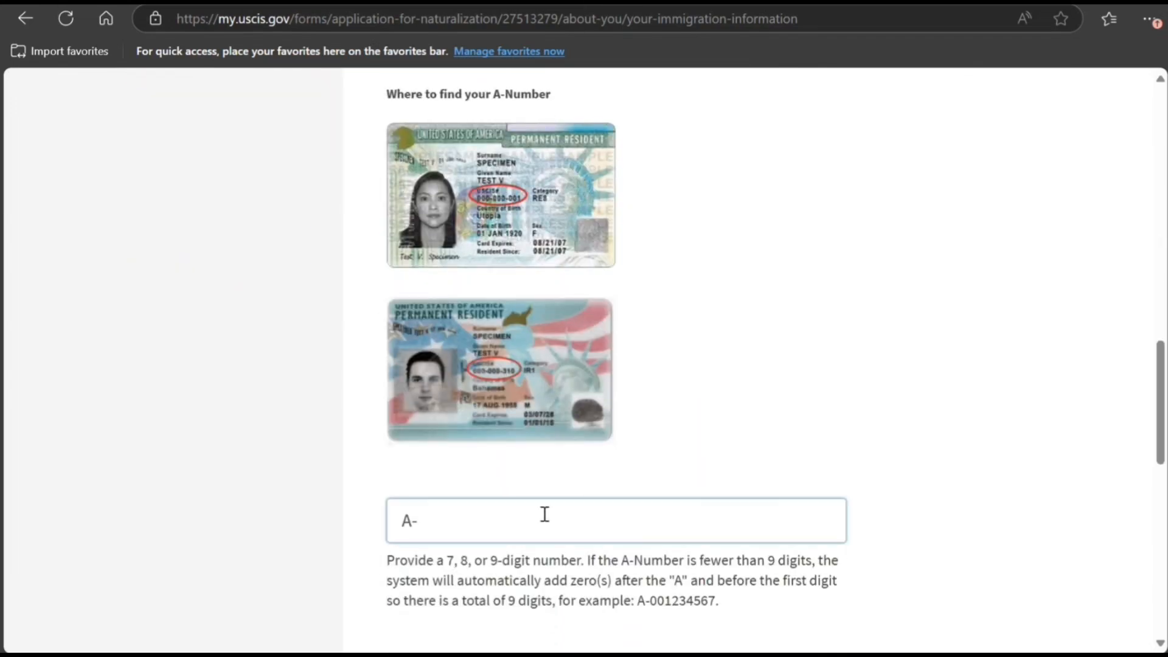
pyautogui.scroll(-5, 548, 459)
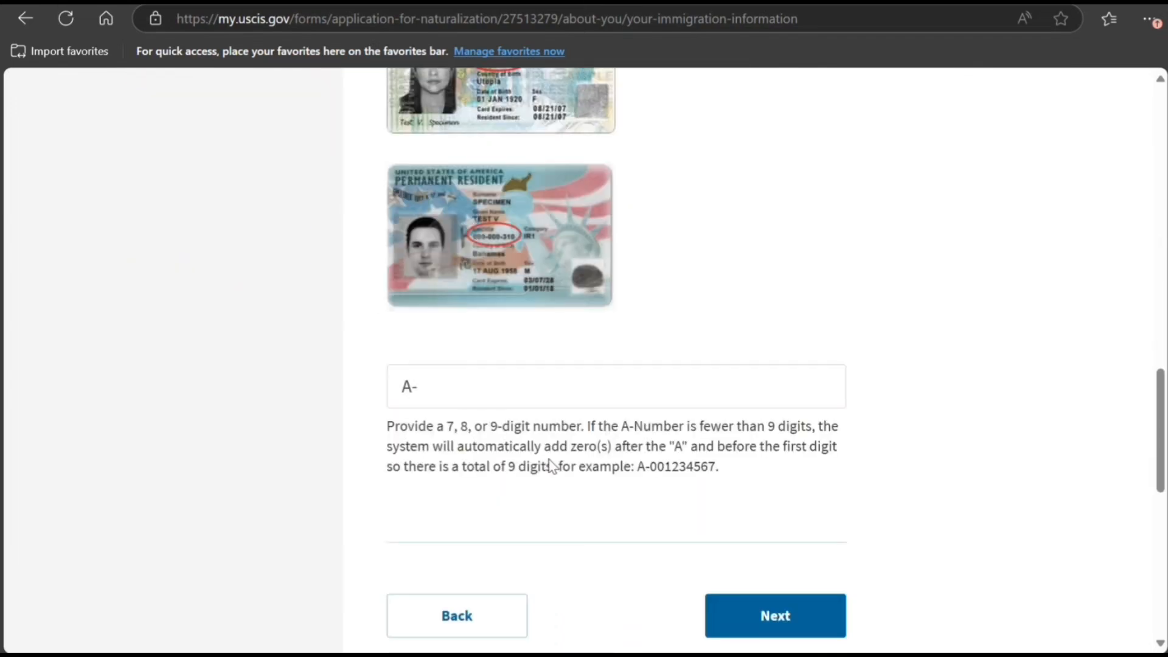
pyautogui.scroll(1, 670, 478)
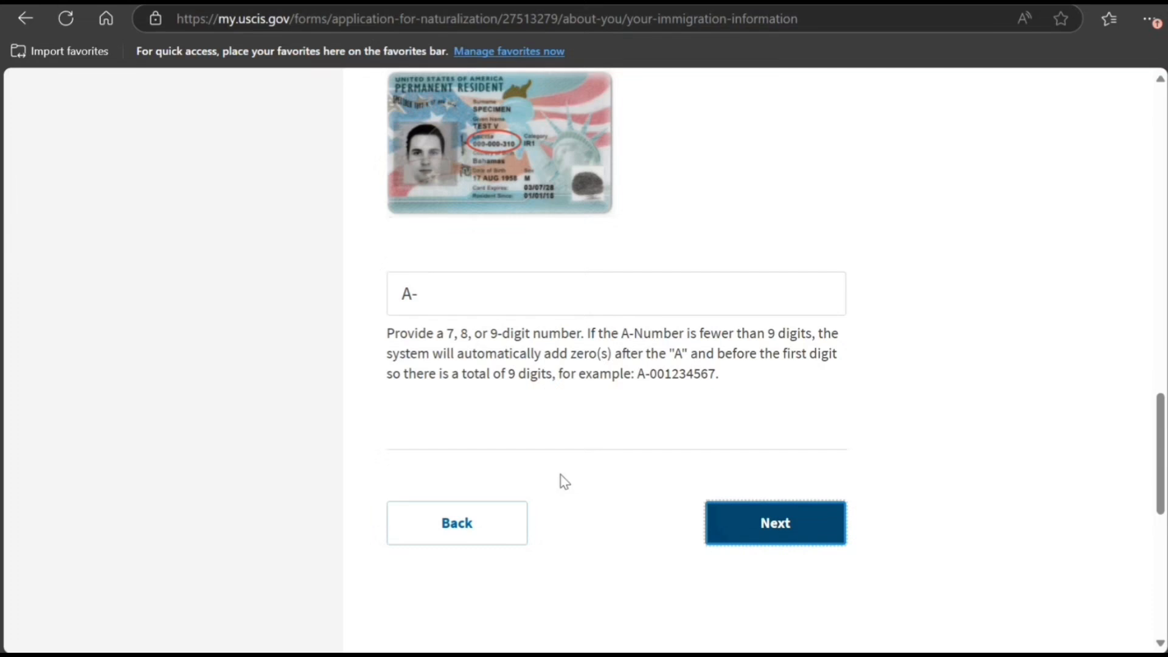
pyautogui.click(747, 540)
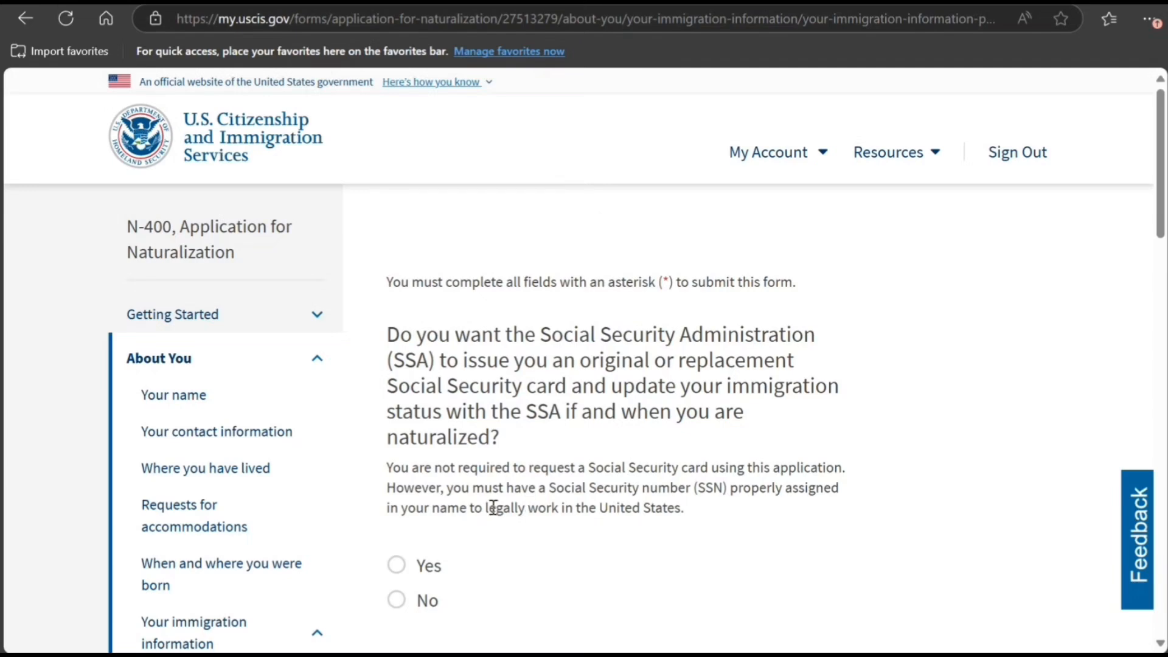
# Look through the Social Security card, SSN and USCIS Online Account Number questions, leave them unanswered, and continue
pyautogui.scroll(-5, 492, 511)
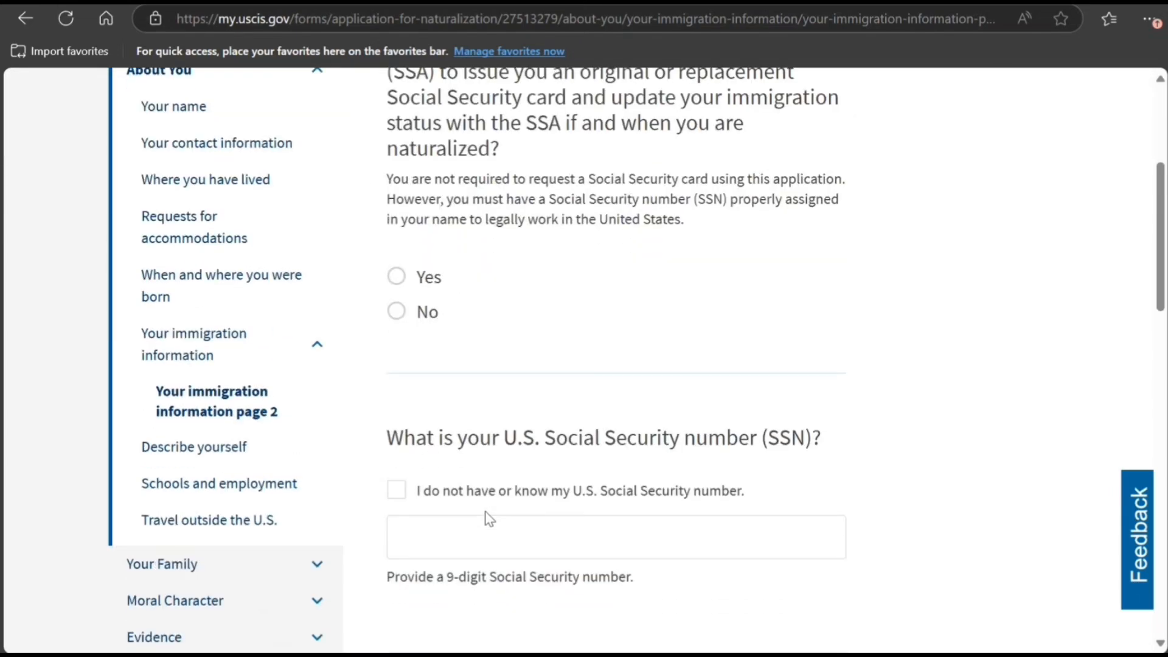
pyautogui.scroll(-3, 490, 519)
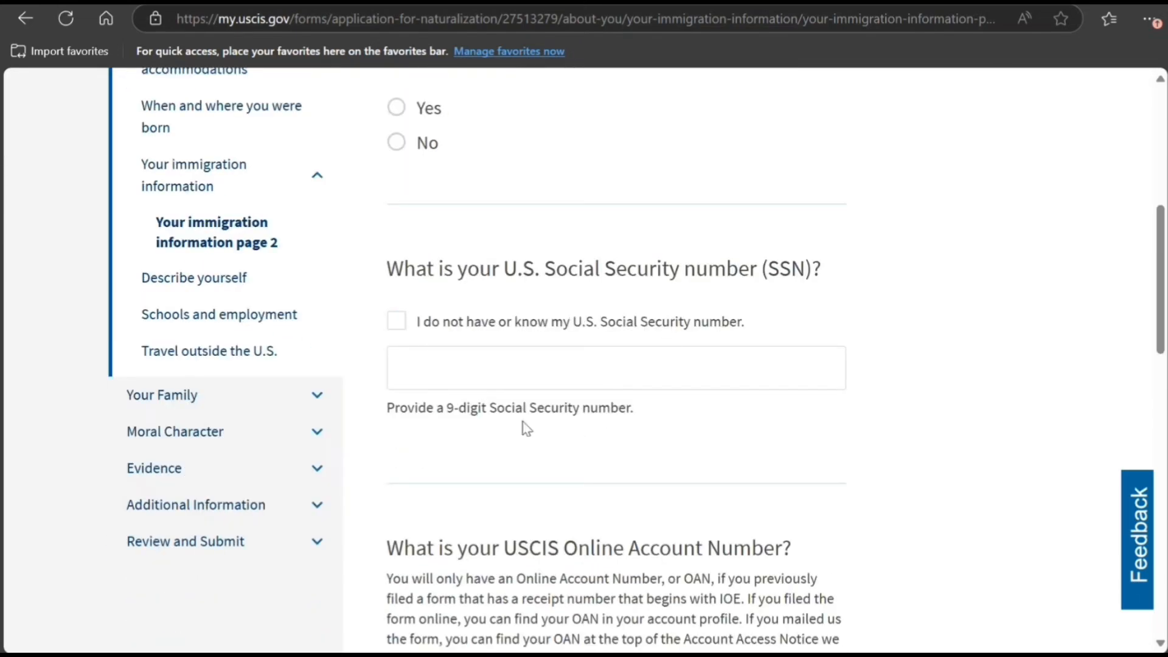
pyautogui.scroll(-8, 529, 438)
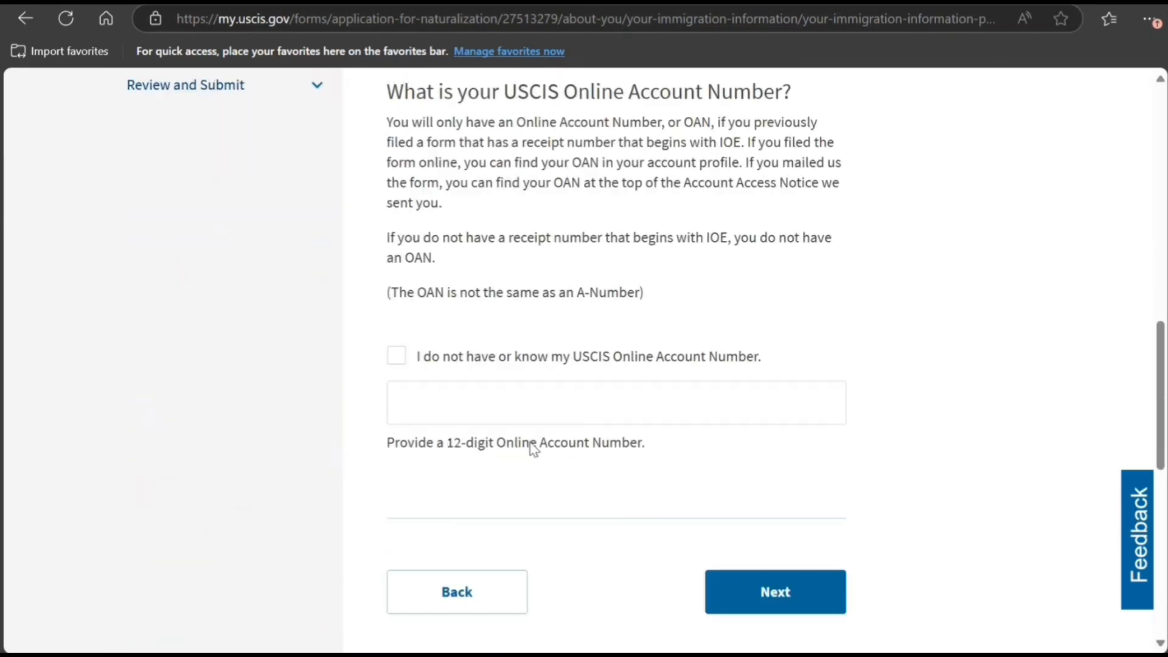
pyautogui.click(800, 590)
# Answer the question about the applicant's sex with Male
pyautogui.scroll(-4, 550, 449)
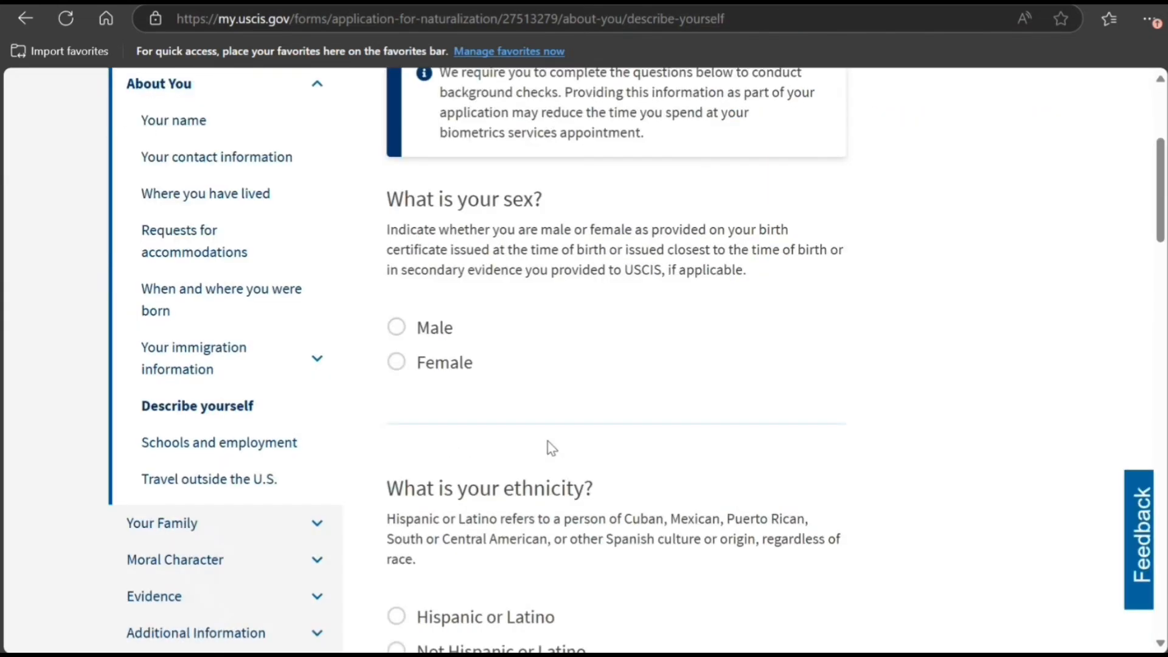
pyautogui.click(396, 328)
pyautogui.scroll(-2, 557, 409)
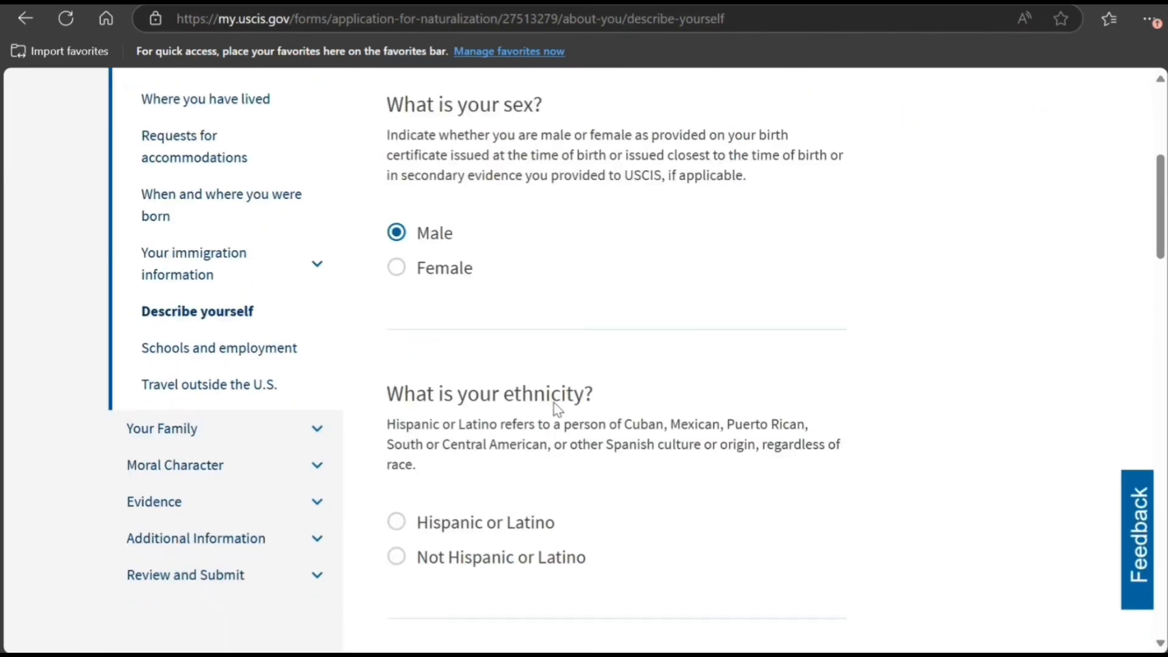
# Answer the ethnicity question with Not Hispanic or Latino and select Asian as the race
pyautogui.scroll(-2, 557, 408)
pyautogui.click(396, 468)
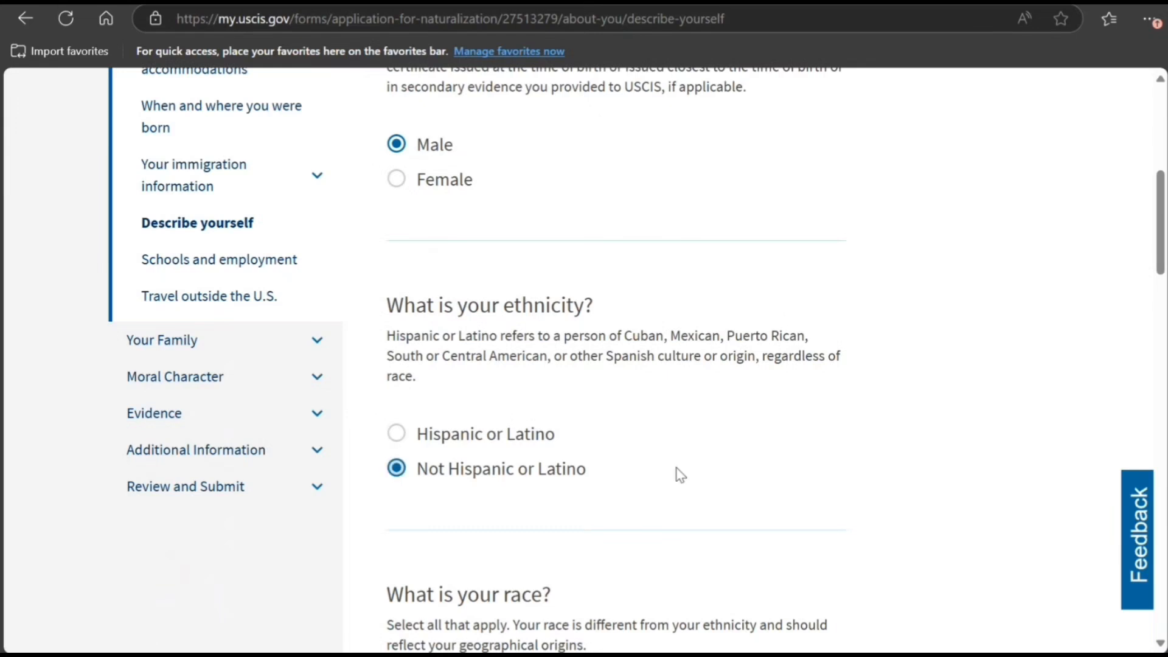
pyautogui.scroll(-4, 680, 475)
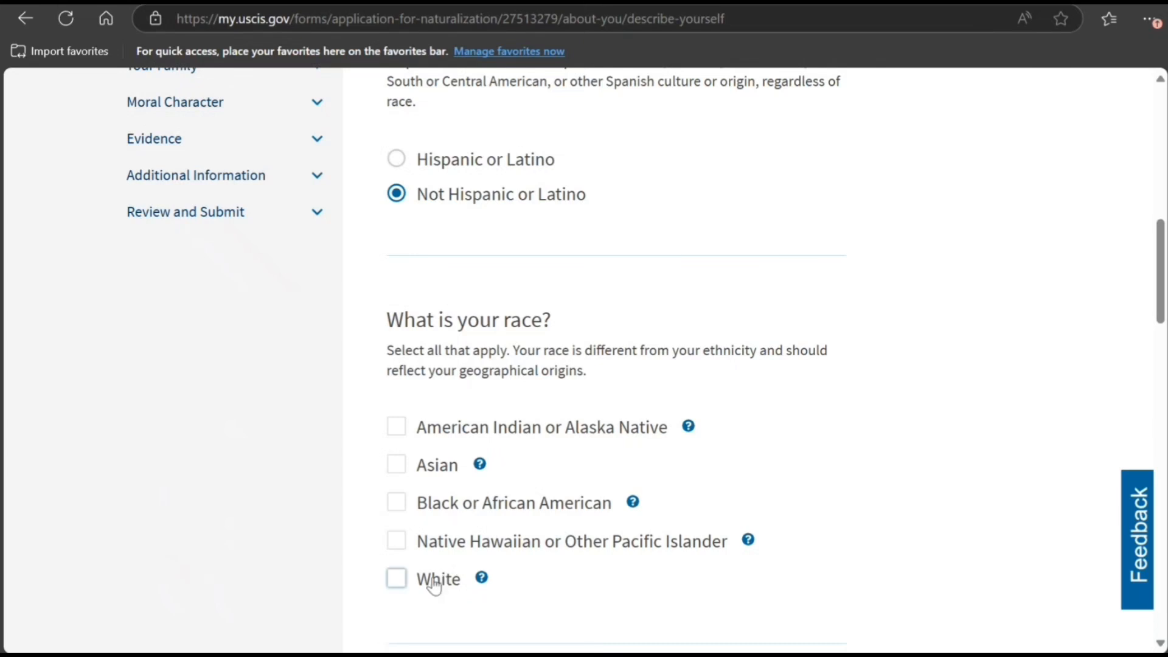
pyautogui.click(398, 466)
# Look through the height, weight, eye color and hair color questions, leave them unanswered, and continue to Schools and employment
pyautogui.scroll(-5, 706, 511)
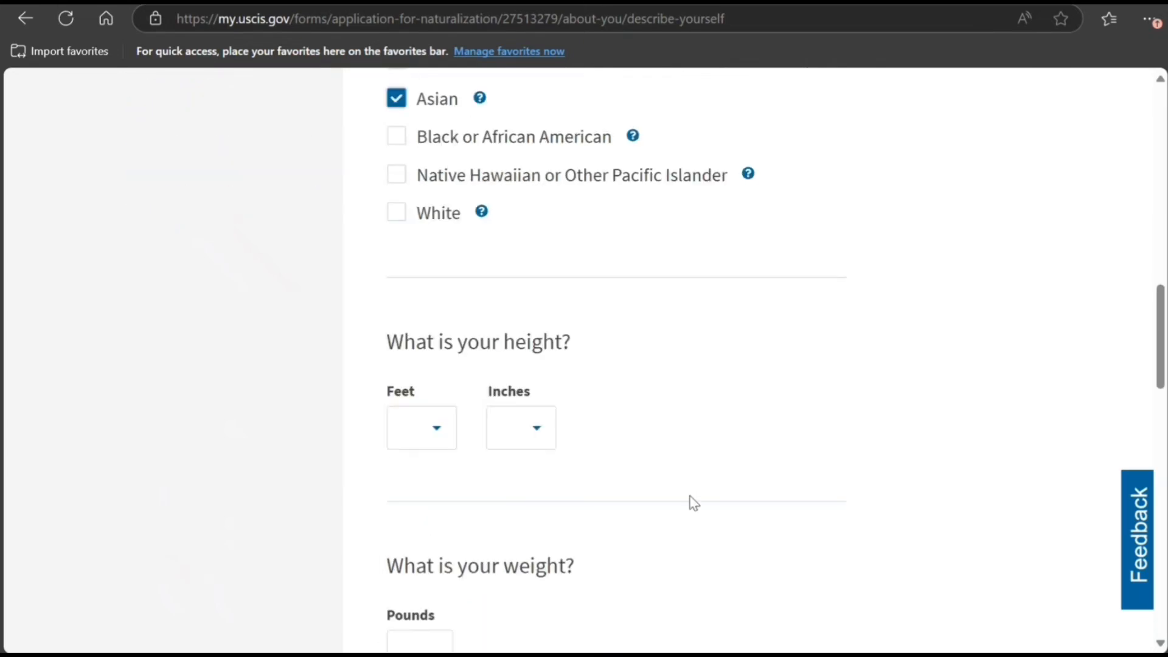
pyautogui.scroll(-4, 472, 440)
pyautogui.scroll(-4, 473, 443)
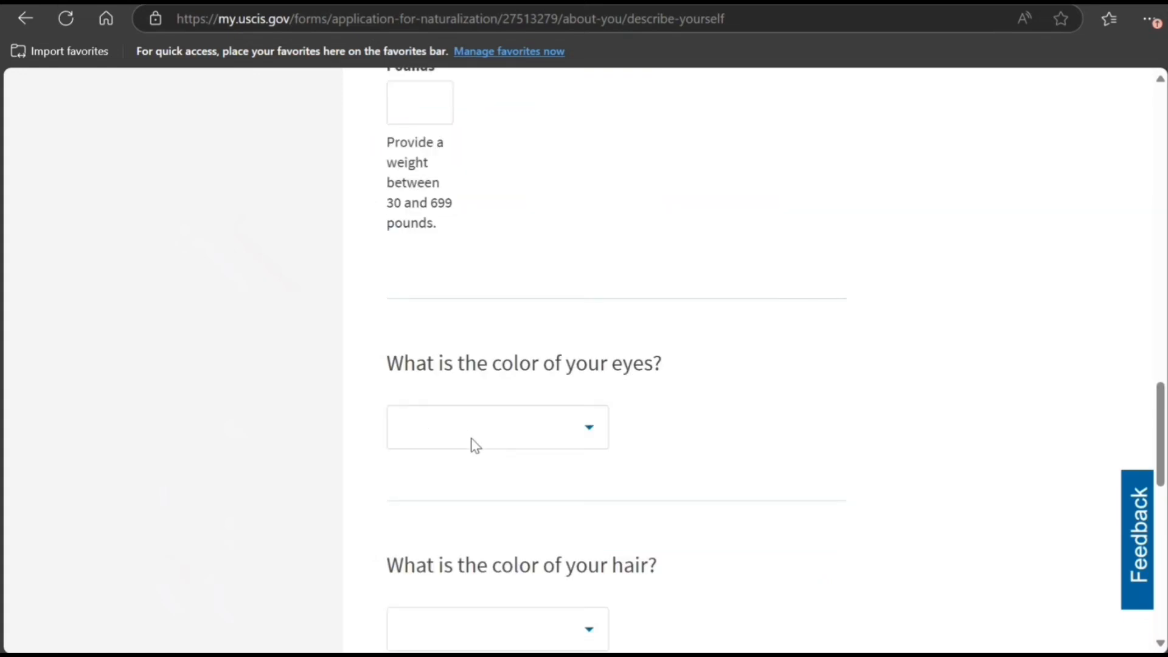
pyautogui.click(473, 439)
pyautogui.scroll(-4, 480, 433)
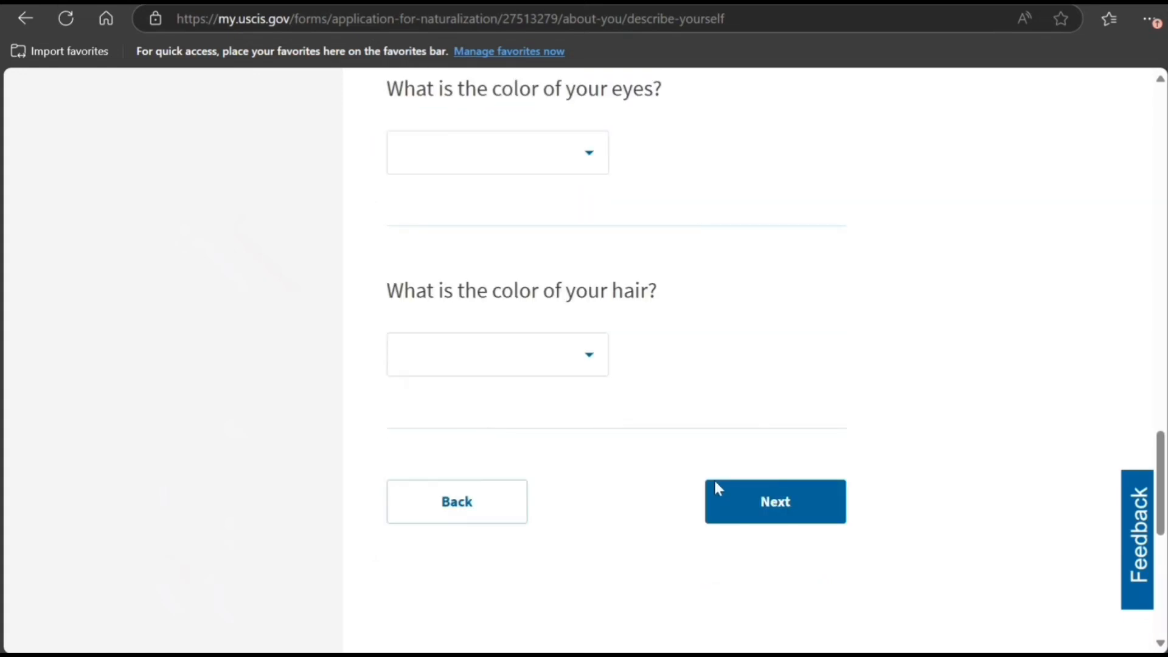
pyautogui.click(738, 504)
# Read the instructions on work and school history, add no entry, and continue to Travel outside the U.S
pyautogui.scroll(-3, 607, 424)
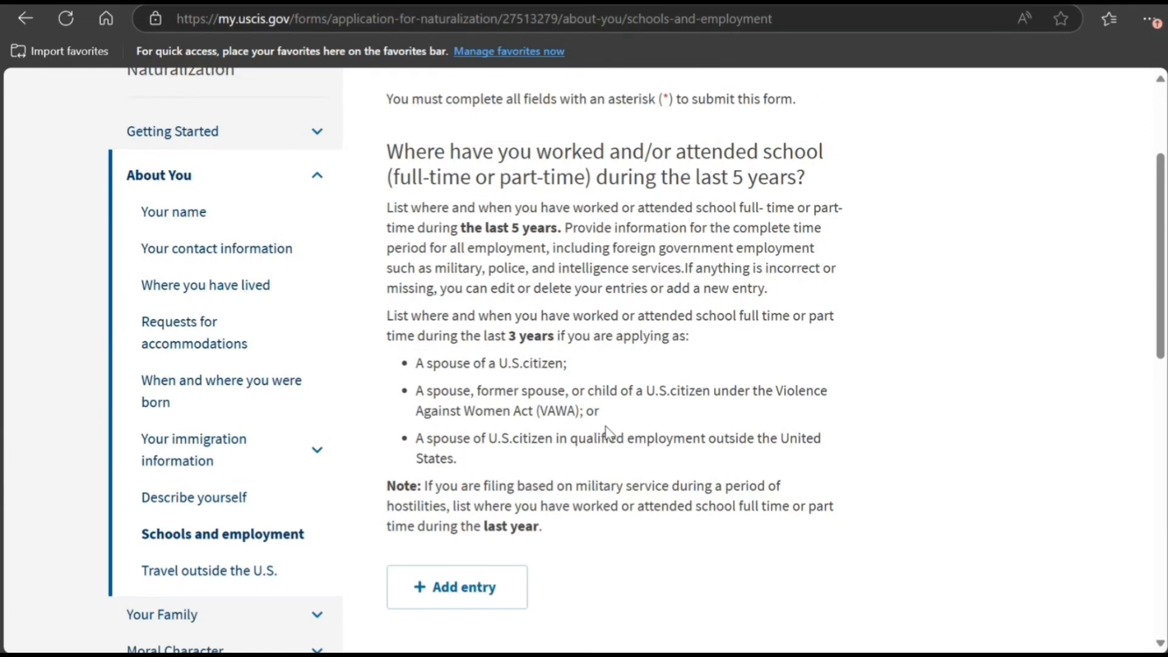
pyautogui.scroll(-3, 606, 432)
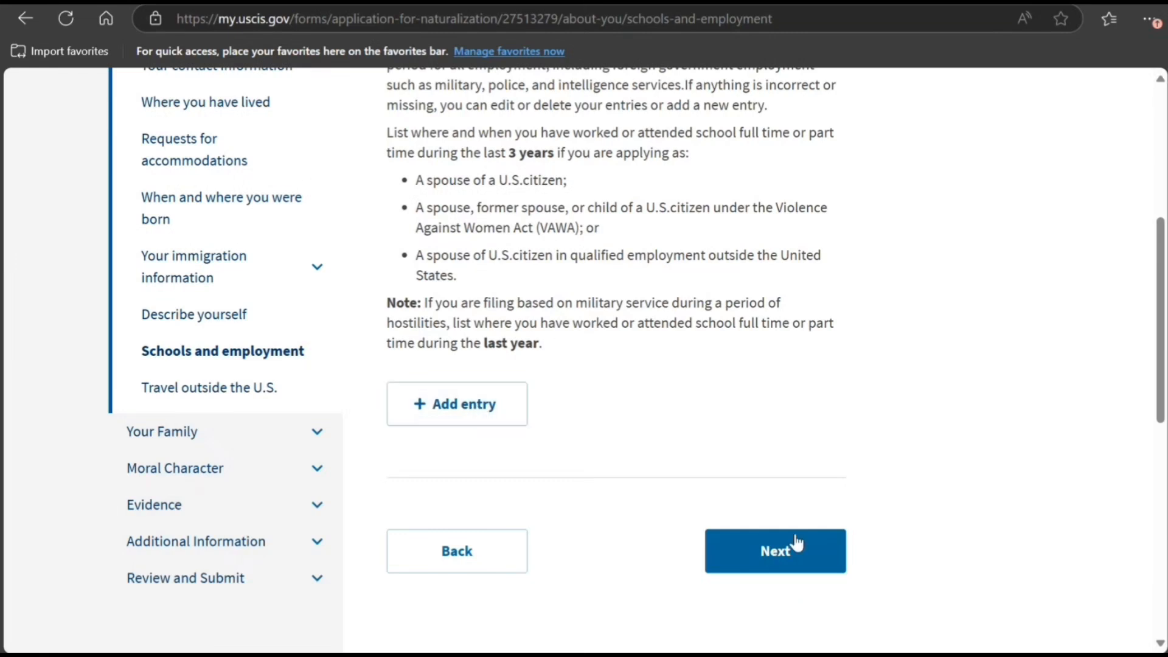
pyautogui.click(798, 550)
# Try the No and Yes answers about trips outside the United States and examine the section for adding trips
pyautogui.scroll(-2, 695, 371)
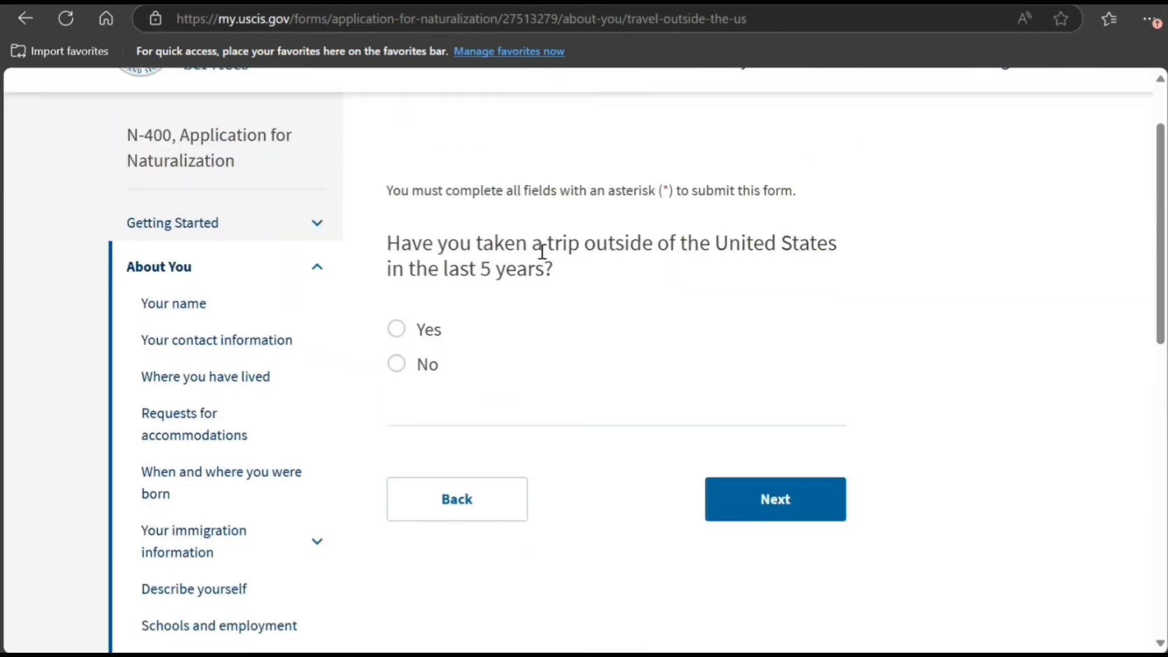
pyautogui.click(396, 363)
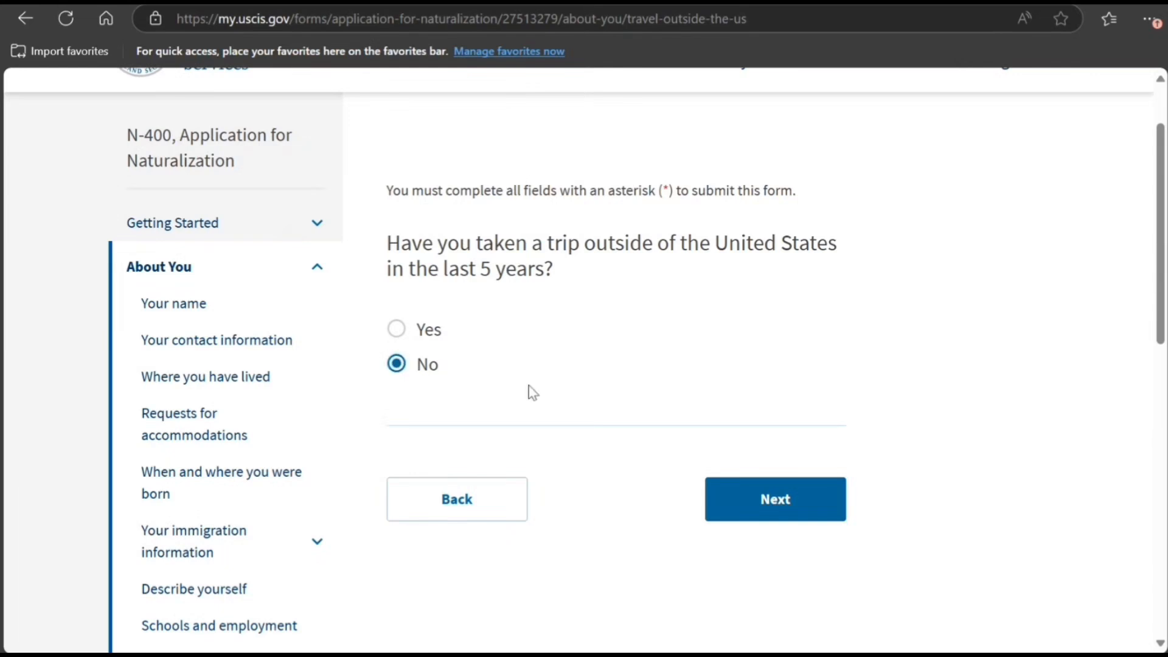
pyautogui.click(396, 329)
pyautogui.scroll(-7, 428, 407)
pyautogui.scroll(5, 422, 545)
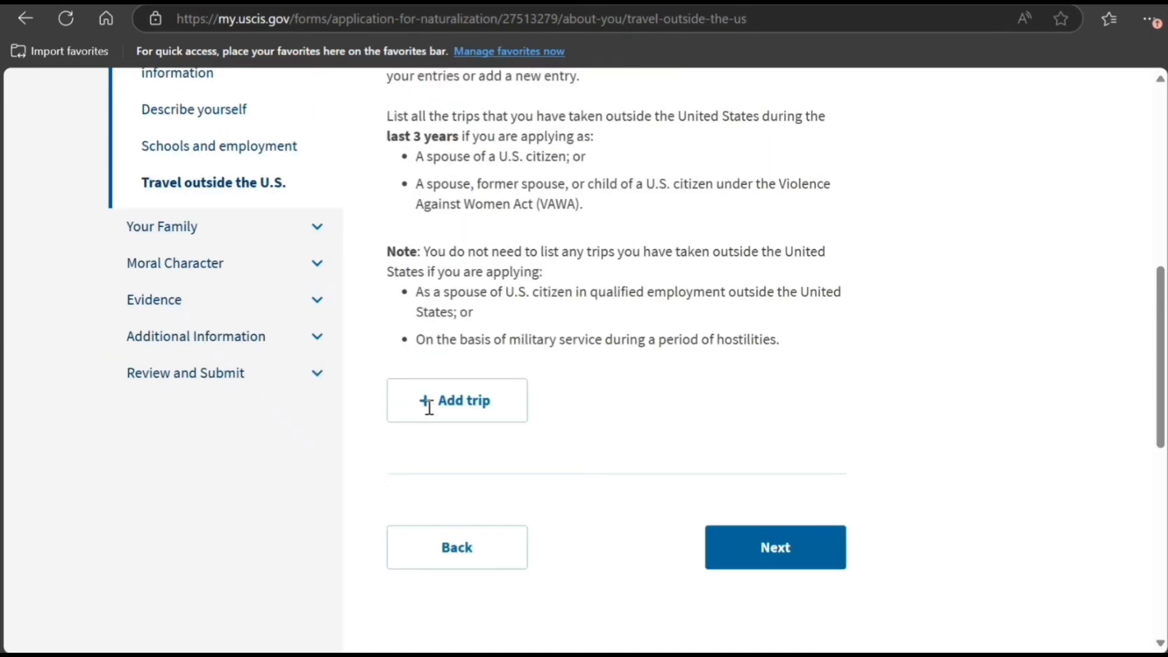
# Answer No to having taken a trip outside the United States in the last 5 years, and continue to Marital status
pyautogui.click(396, 181)
pyautogui.scroll(-2, 517, 349)
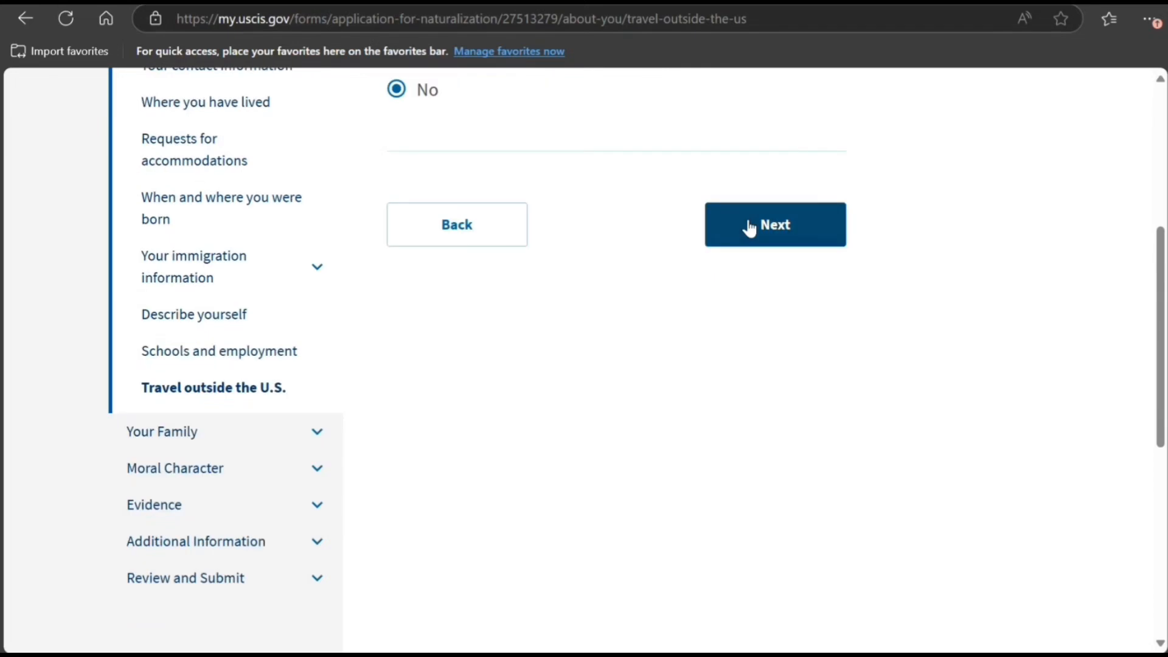
pyautogui.click(772, 224)
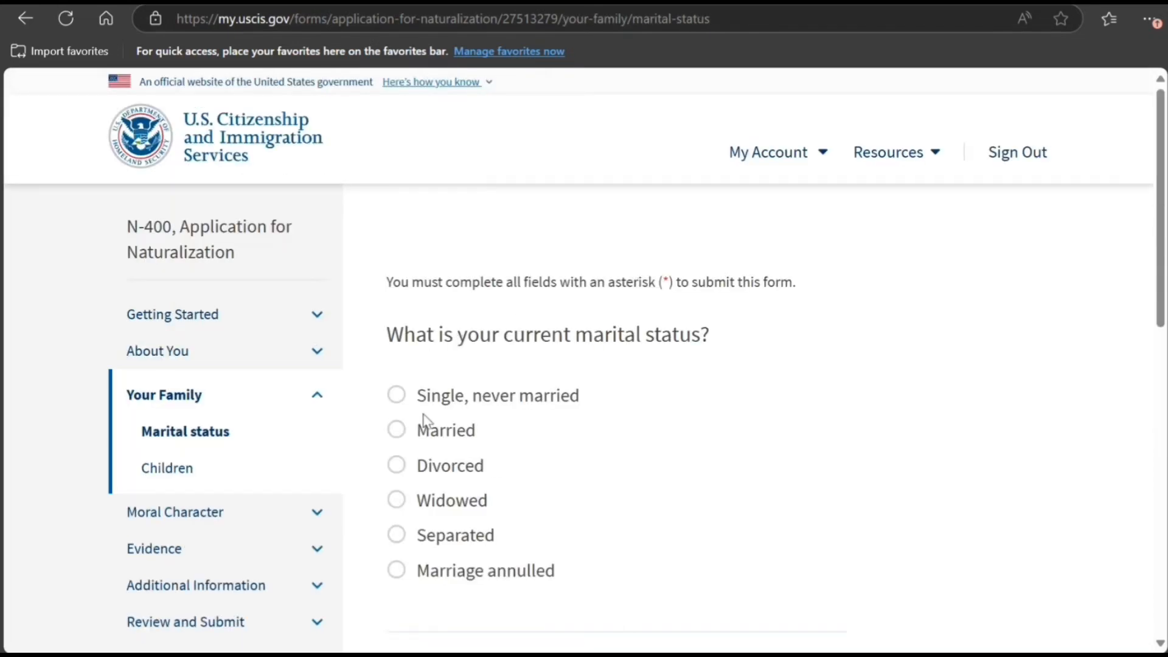
# Set the current marital status to Single, never married, and continue to the Children page
pyautogui.click(406, 395)
pyautogui.scroll(-5, 466, 401)
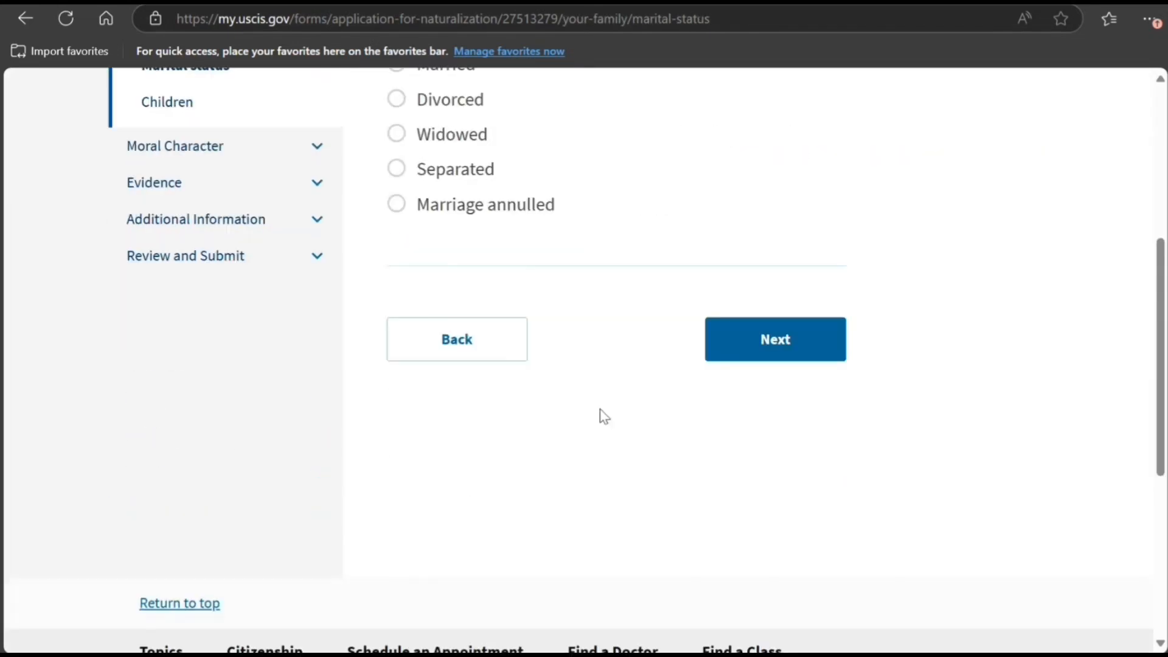
pyautogui.click(733, 346)
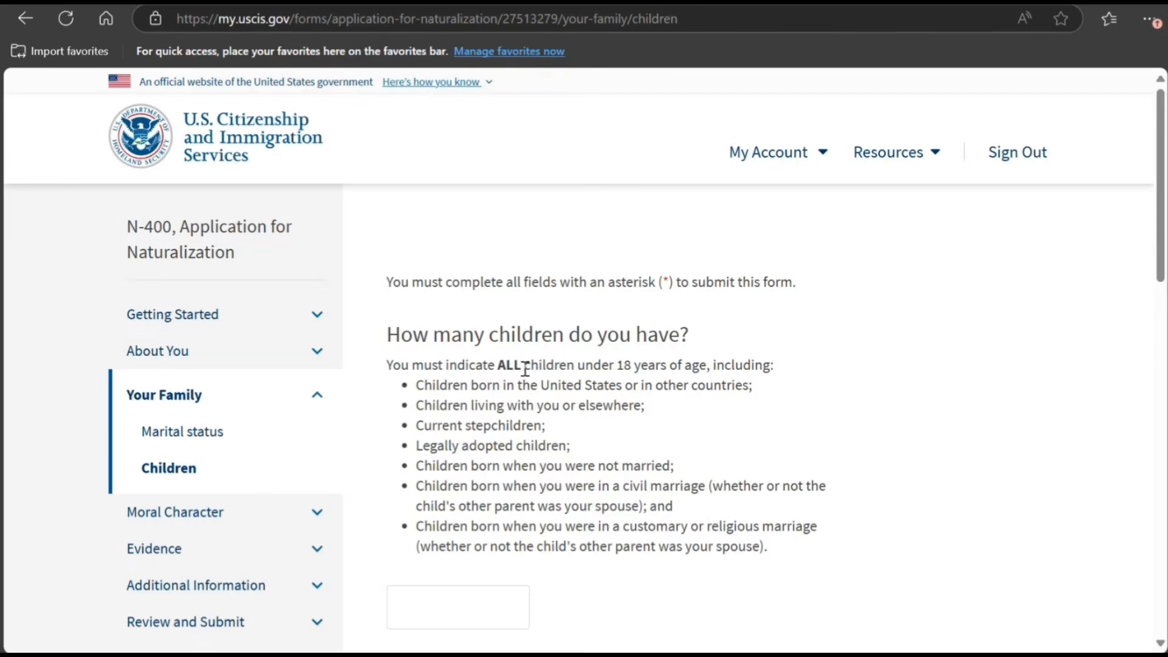
# Look through the Children page, leave the number of children empty, and continue to Citizenship claims and voting
pyautogui.scroll(-4, 523, 370)
pyautogui.scroll(-5, 486, 426)
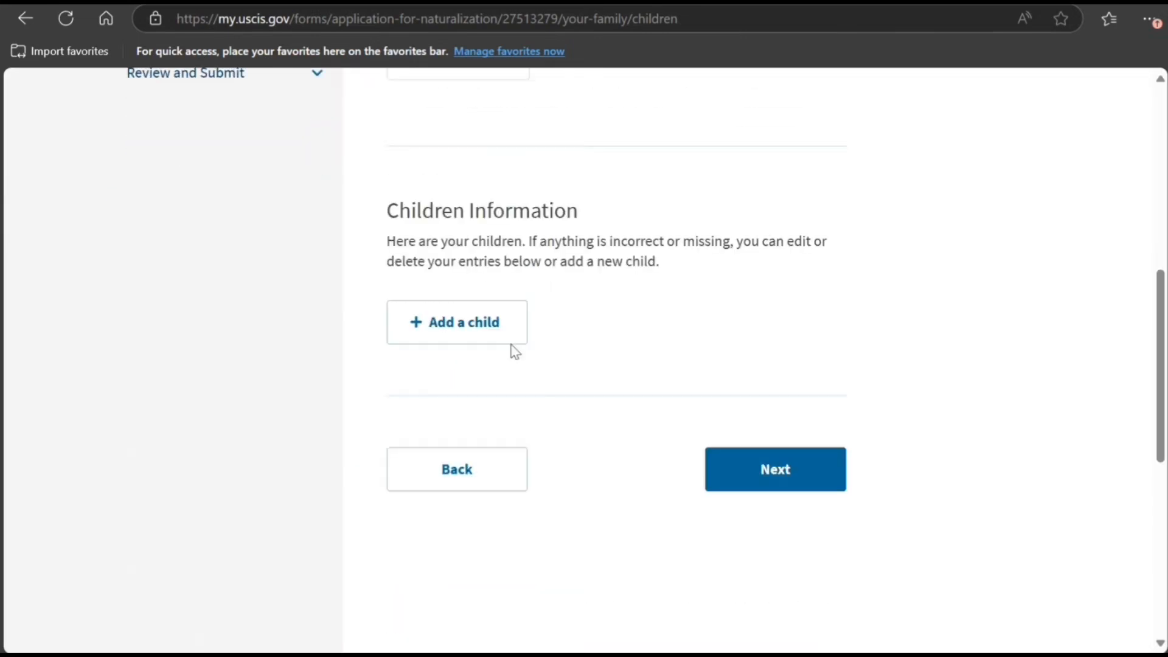
pyautogui.click(776, 472)
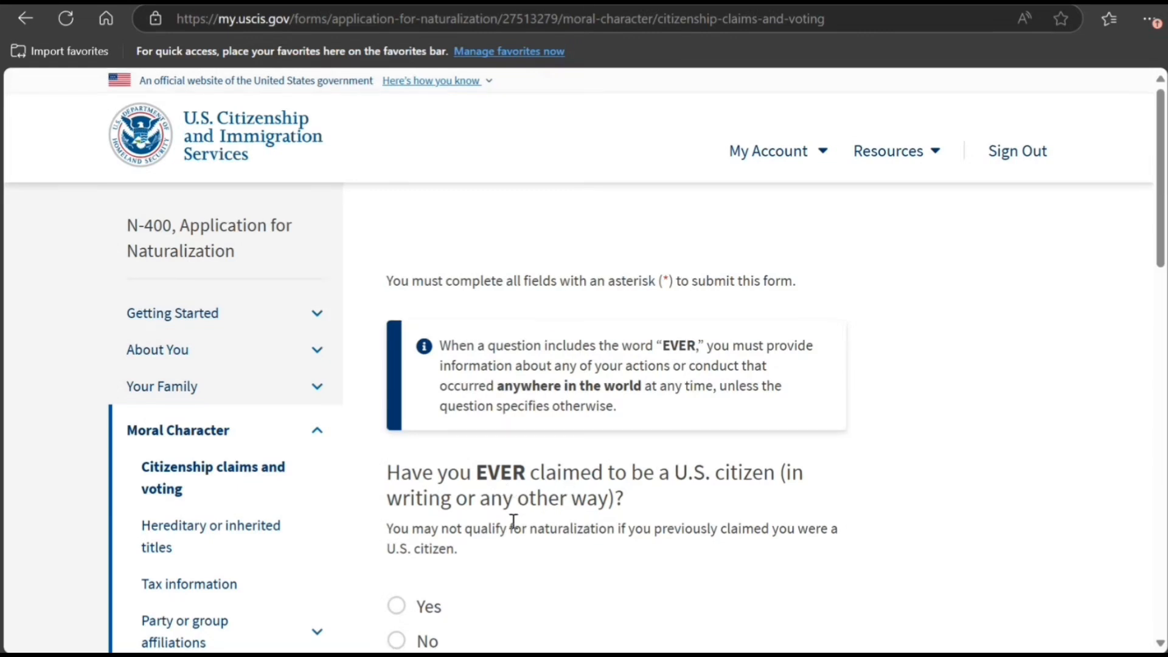
# Answer No to both the U.S. citizenship claim and the voting question, and continue to Hereditary or inherited titles
pyautogui.scroll(-2, 514, 521)
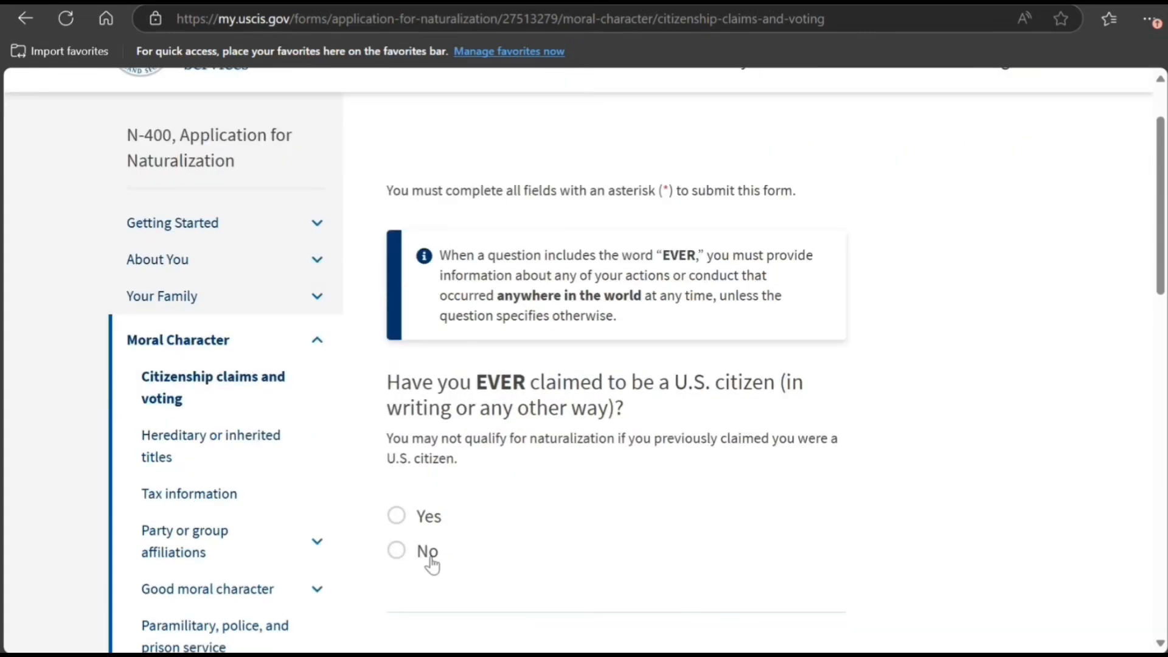
pyautogui.click(395, 550)
pyautogui.scroll(-5, 623, 535)
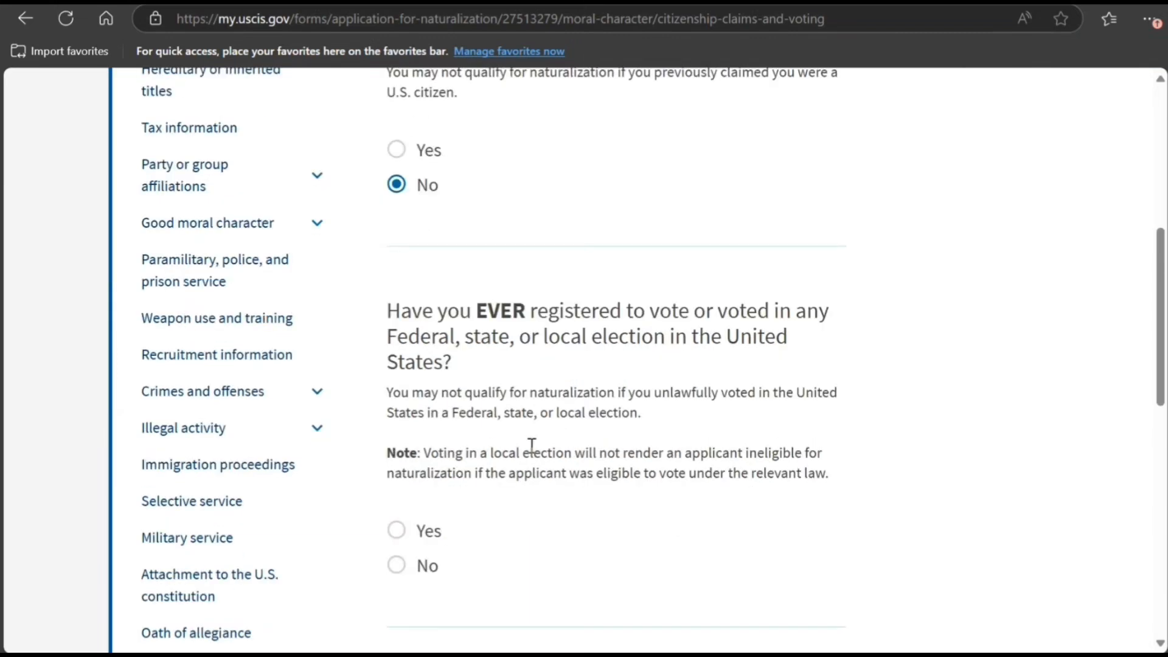
pyautogui.click(414, 575)
pyautogui.scroll(-6, 602, 500)
pyautogui.click(757, 338)
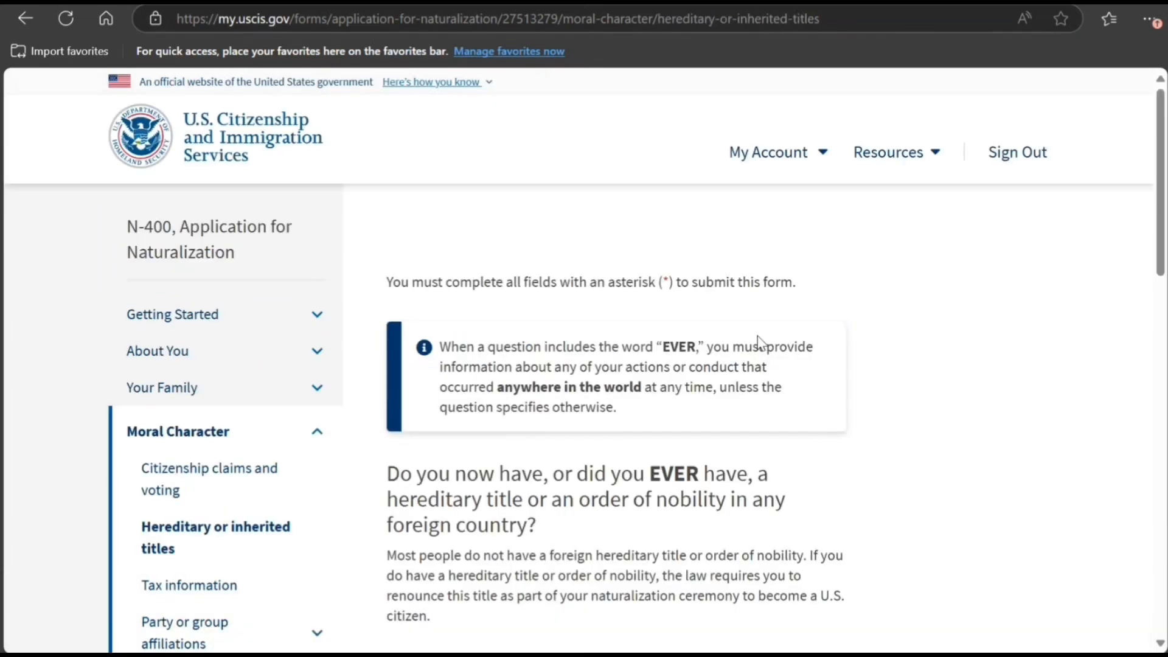
# Answer No to having a hereditary title or order of nobility, and continue to Tax information
pyautogui.scroll(-4, 602, 334)
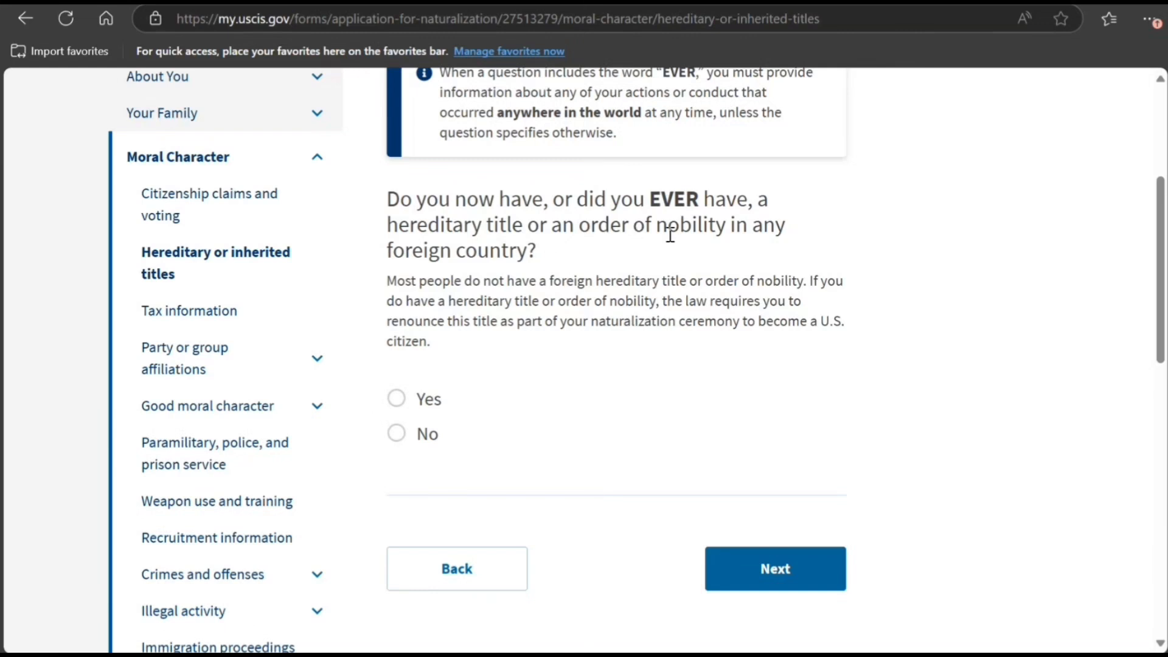
pyautogui.click(415, 446)
pyautogui.click(770, 589)
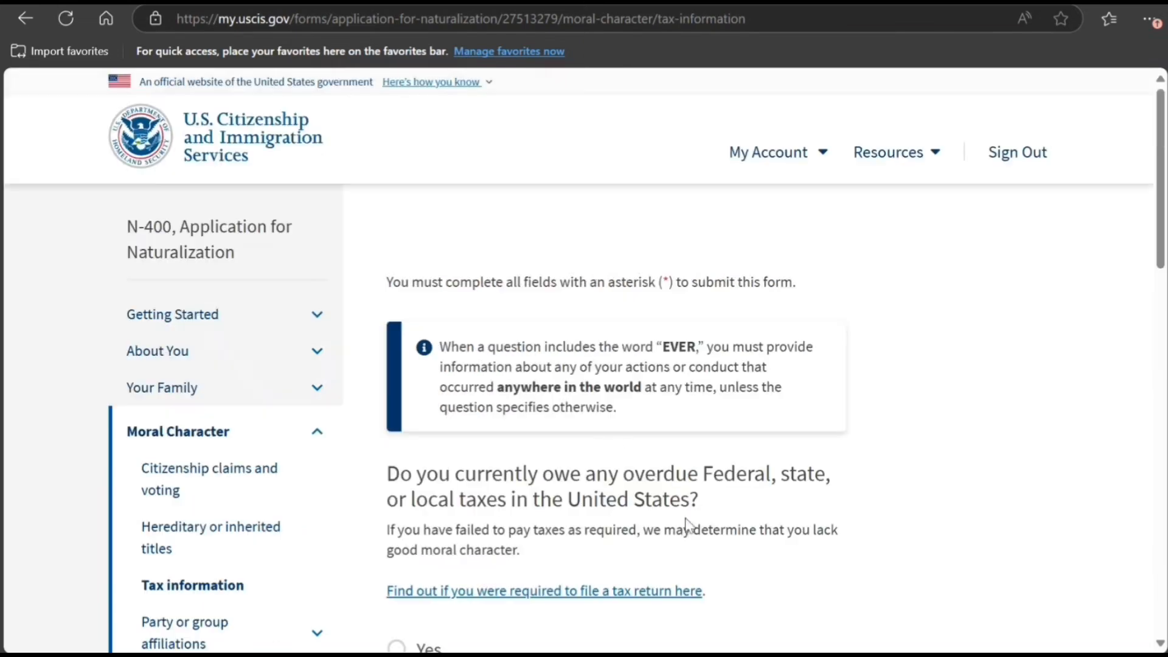
# Answer No to the overdue taxes and non-U.S. resident tax return questions, and continue to Party or group affiliations
pyautogui.scroll(-1, 592, 424)
pyautogui.scroll(-2, 591, 426)
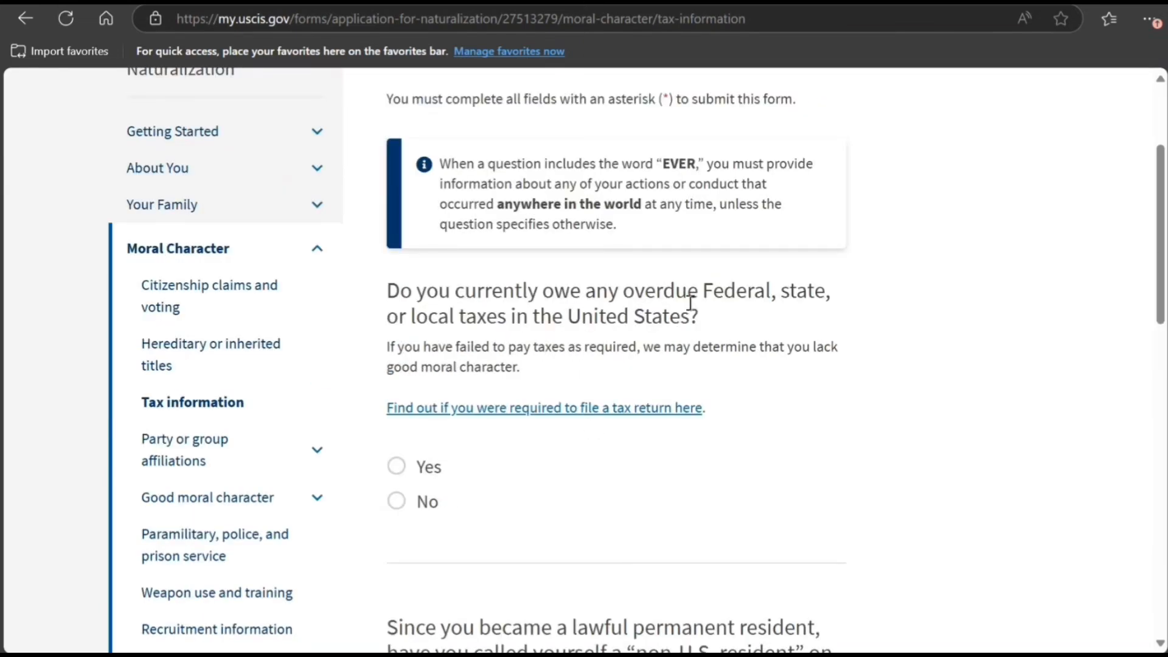
pyautogui.click(397, 502)
pyautogui.scroll(-4, 533, 510)
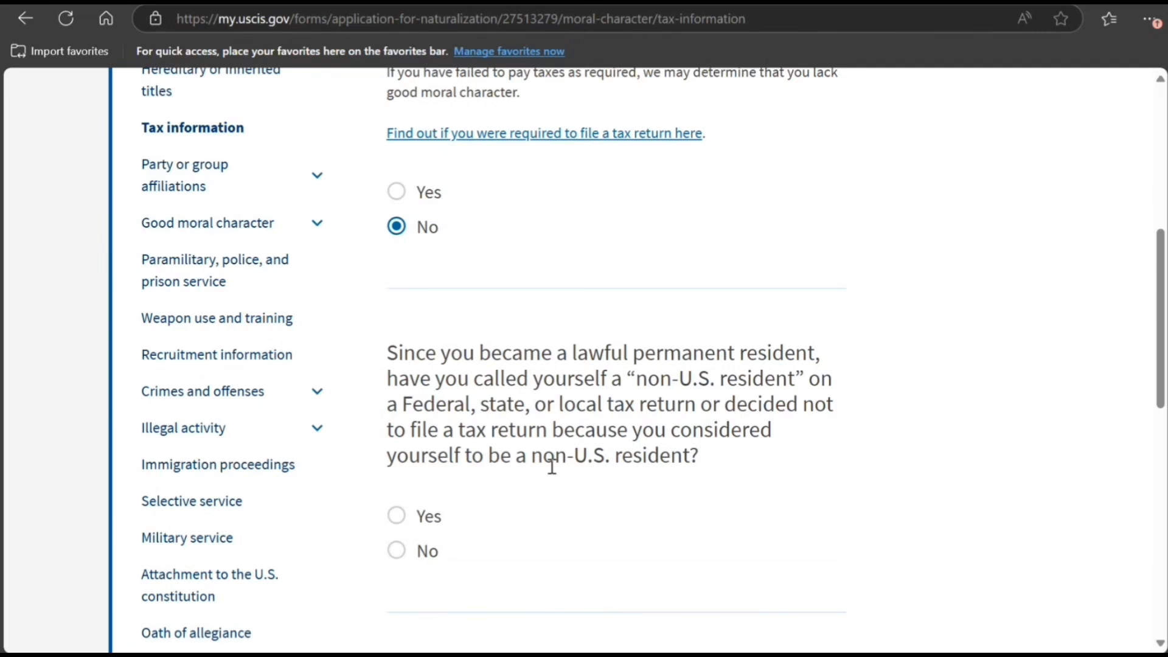
pyautogui.click(412, 562)
pyautogui.scroll(-5, 529, 521)
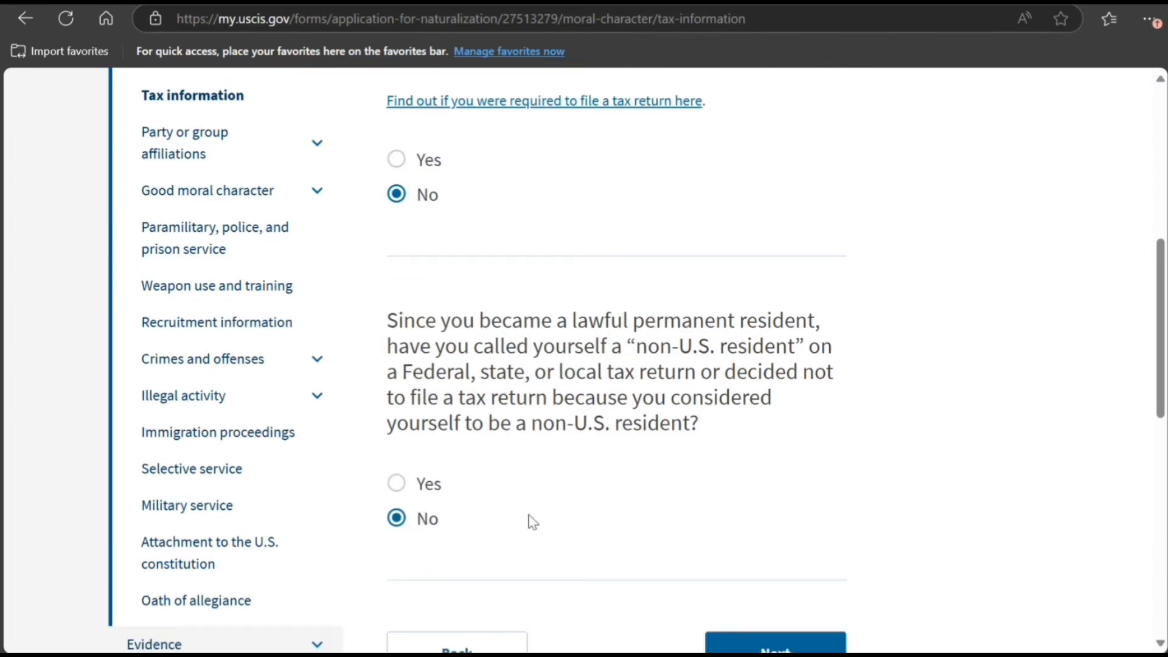
pyautogui.click(769, 413)
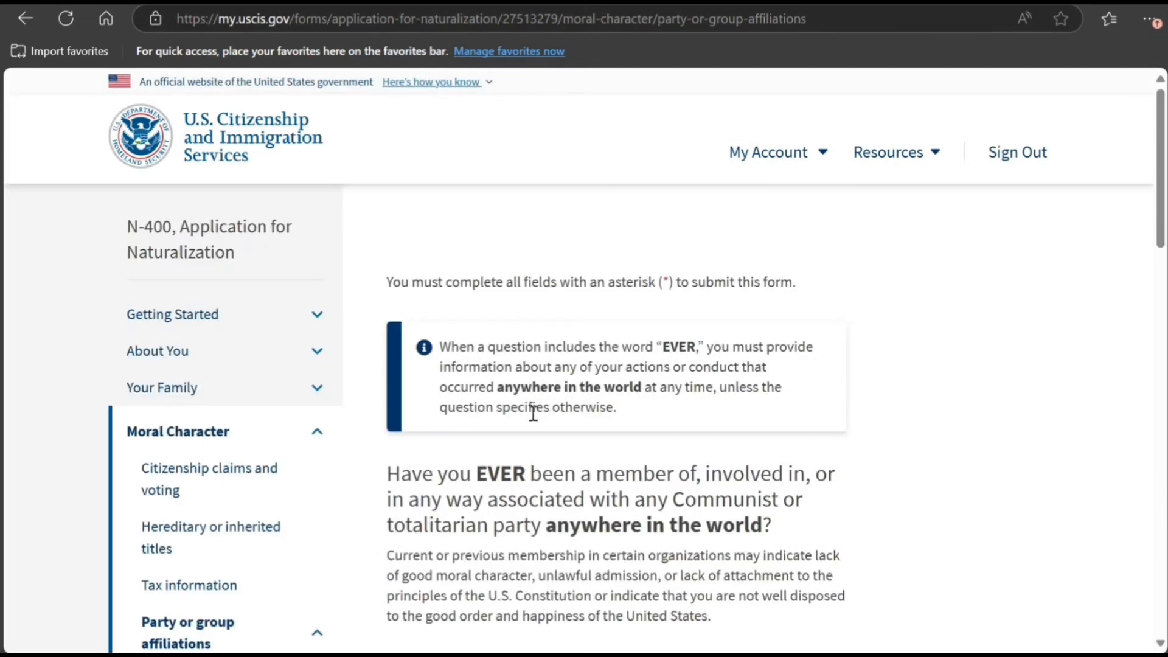
# Answer No to the Communist or totalitarian party and advocacy questions, and continue to Party or group affiliations page 2
pyautogui.scroll(-3, 529, 413)
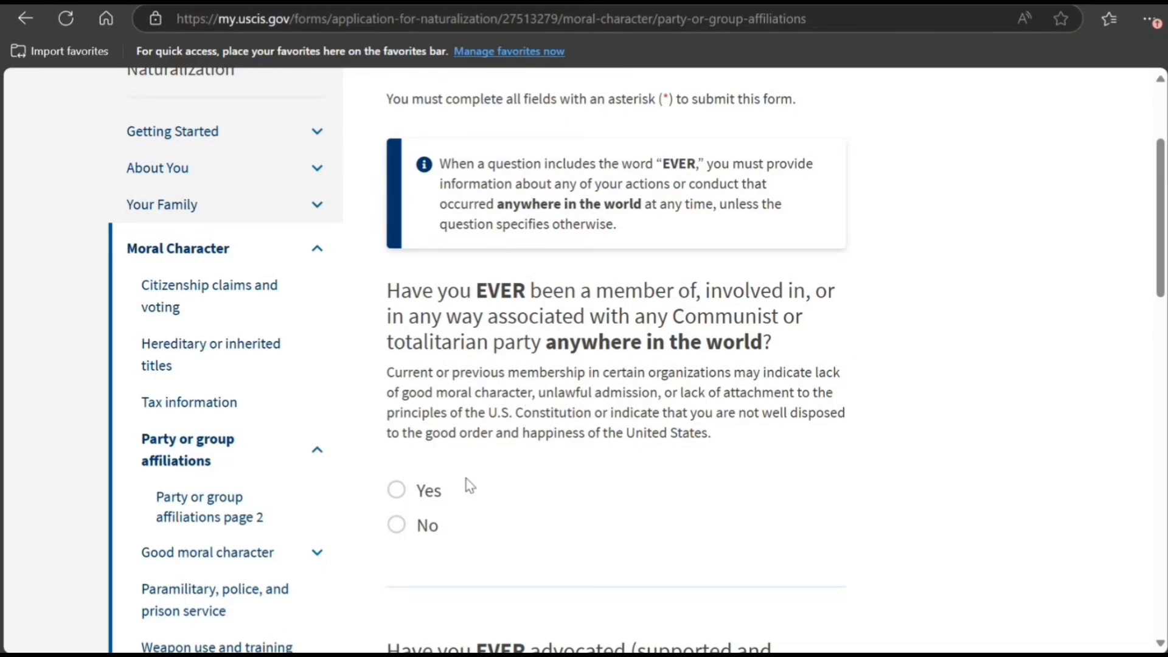
pyautogui.click(425, 527)
pyautogui.scroll(-5, 812, 490)
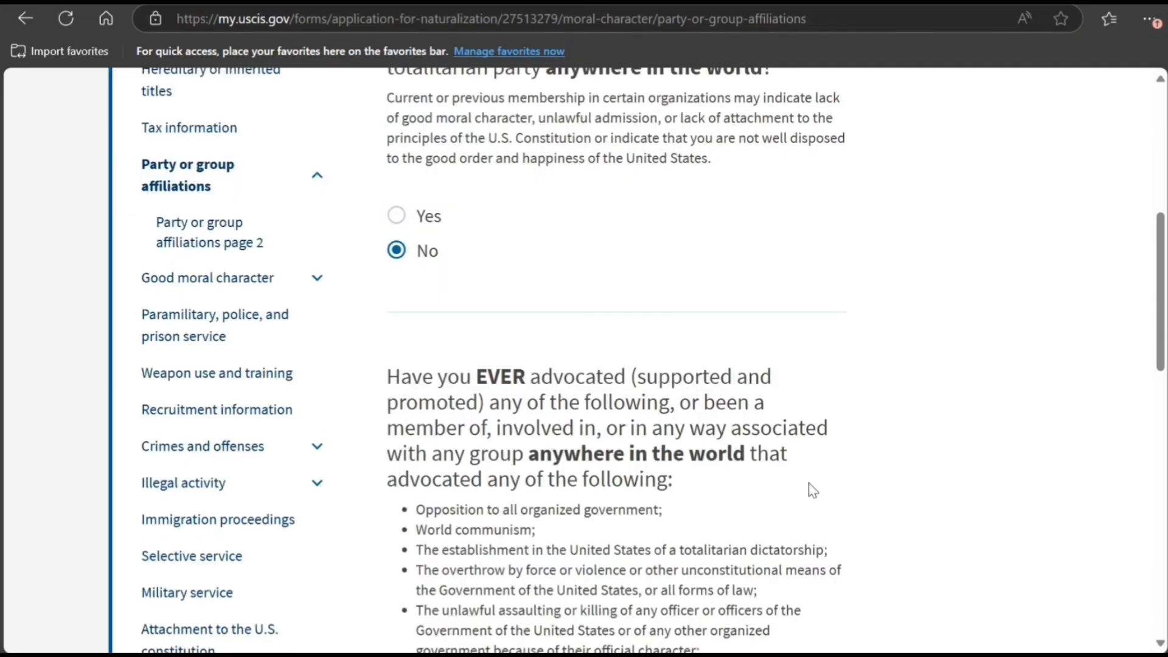
pyautogui.scroll(-5, 812, 490)
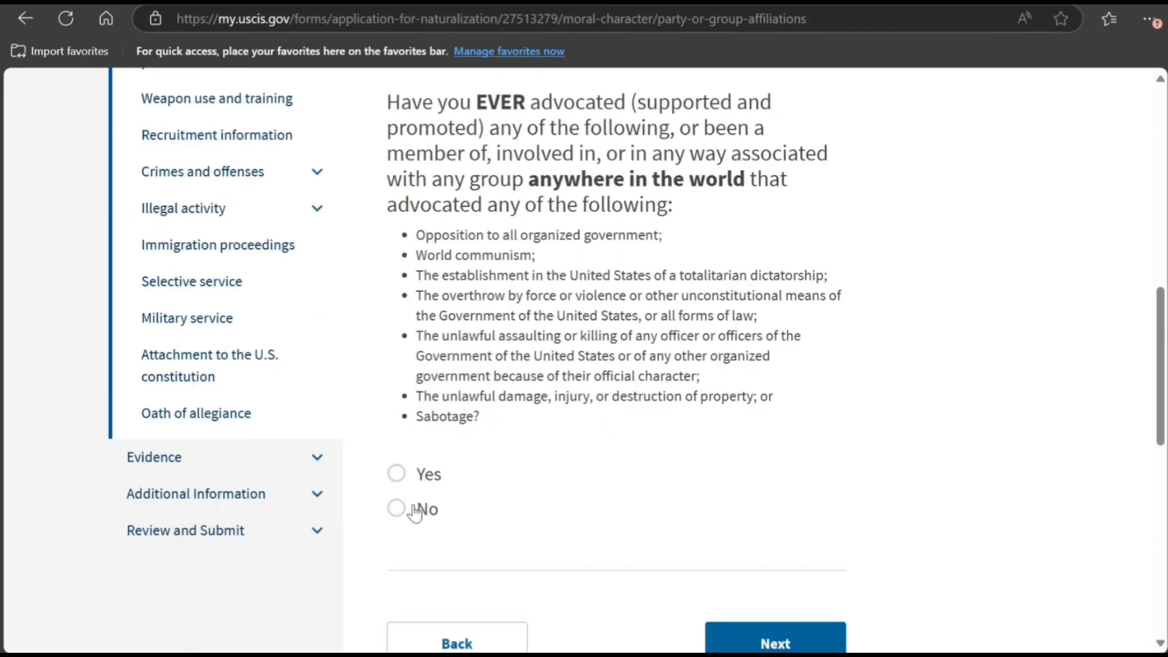
pyautogui.click(416, 512)
pyautogui.click(796, 639)
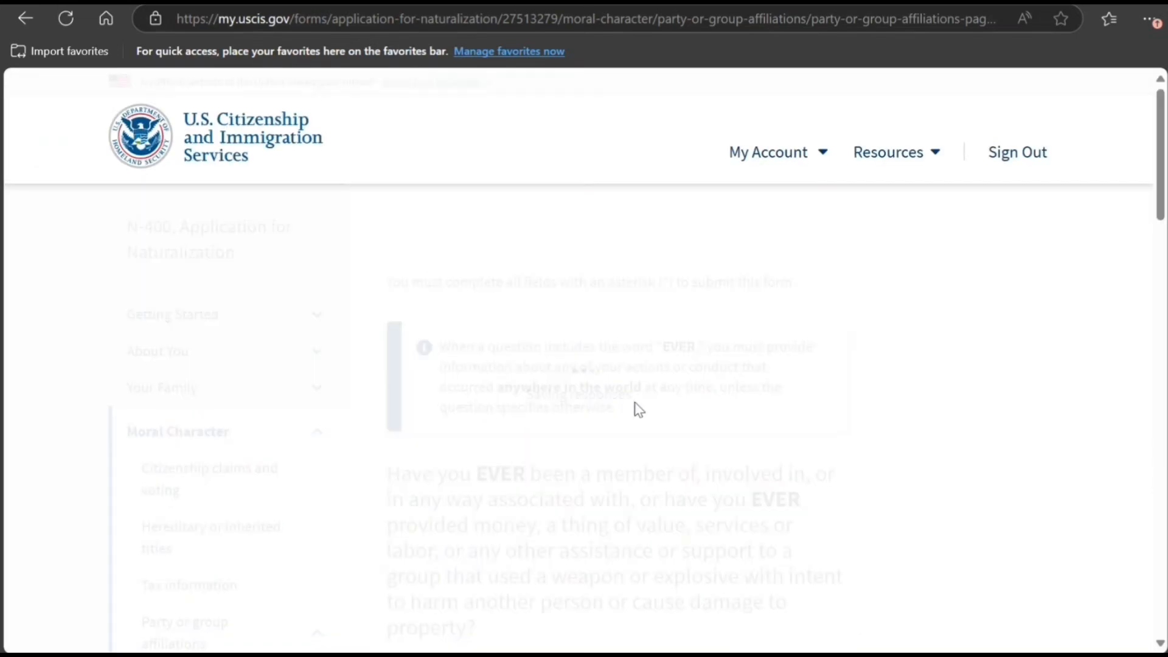
# Answer No to all three questions about supporting groups that used weapons, engaged in kidnapping or planned such acts, and continue to Good moral character
pyautogui.scroll(-5, 637, 407)
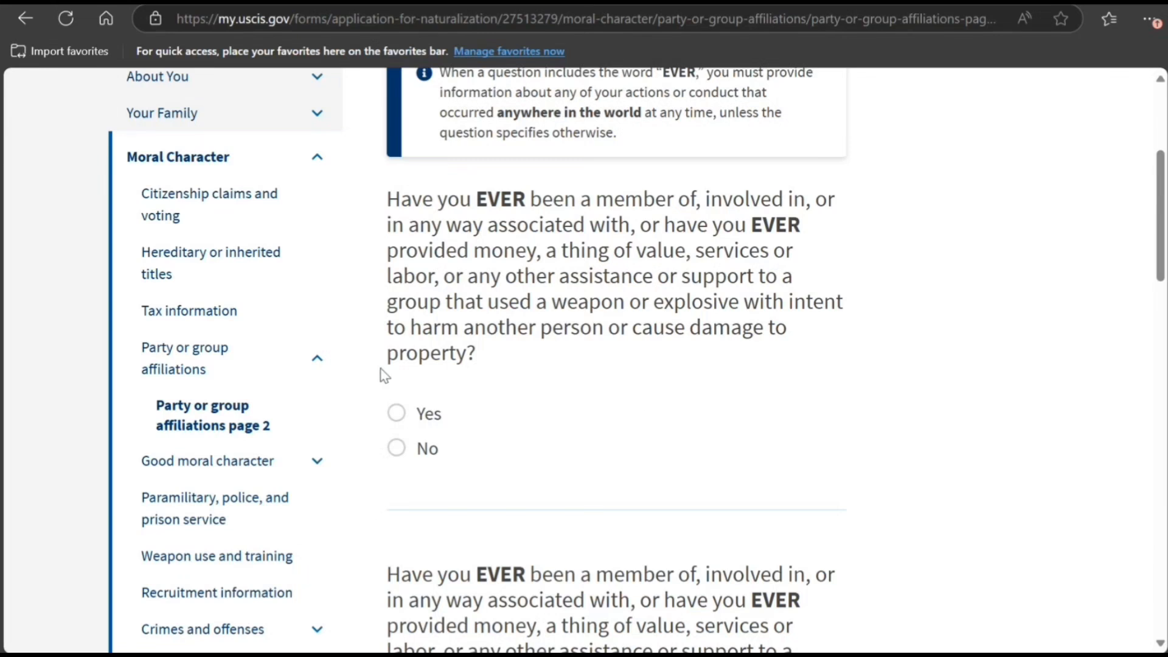
pyautogui.click(394, 448)
pyautogui.scroll(-5, 531, 416)
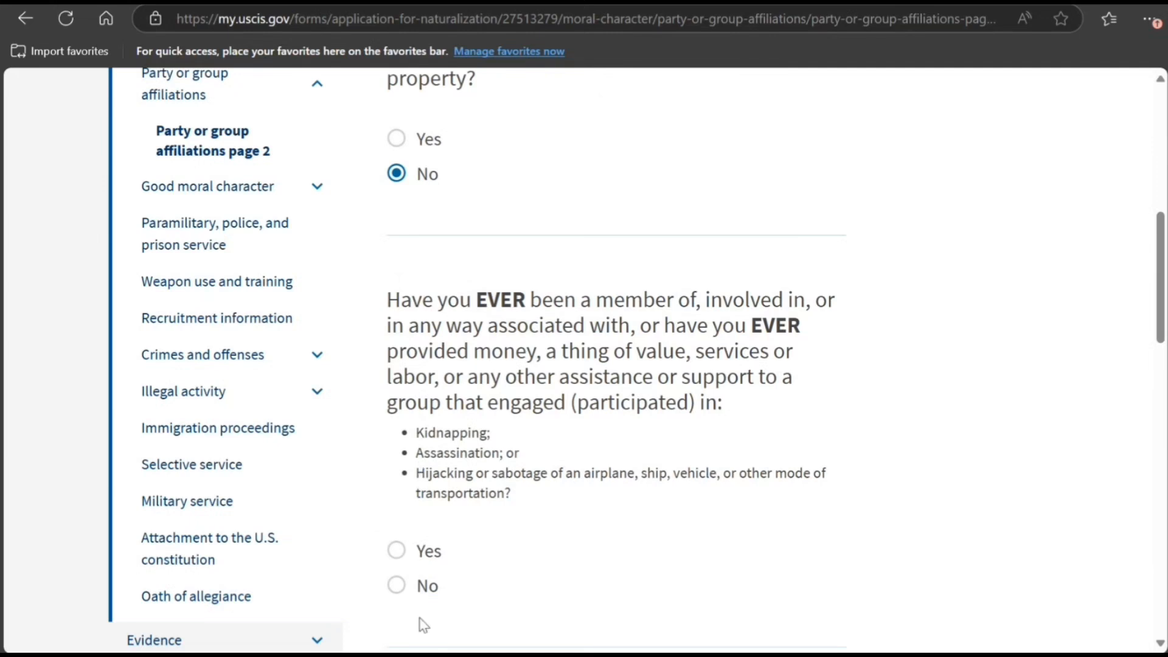
pyautogui.click(396, 585)
pyautogui.scroll(-5, 682, 459)
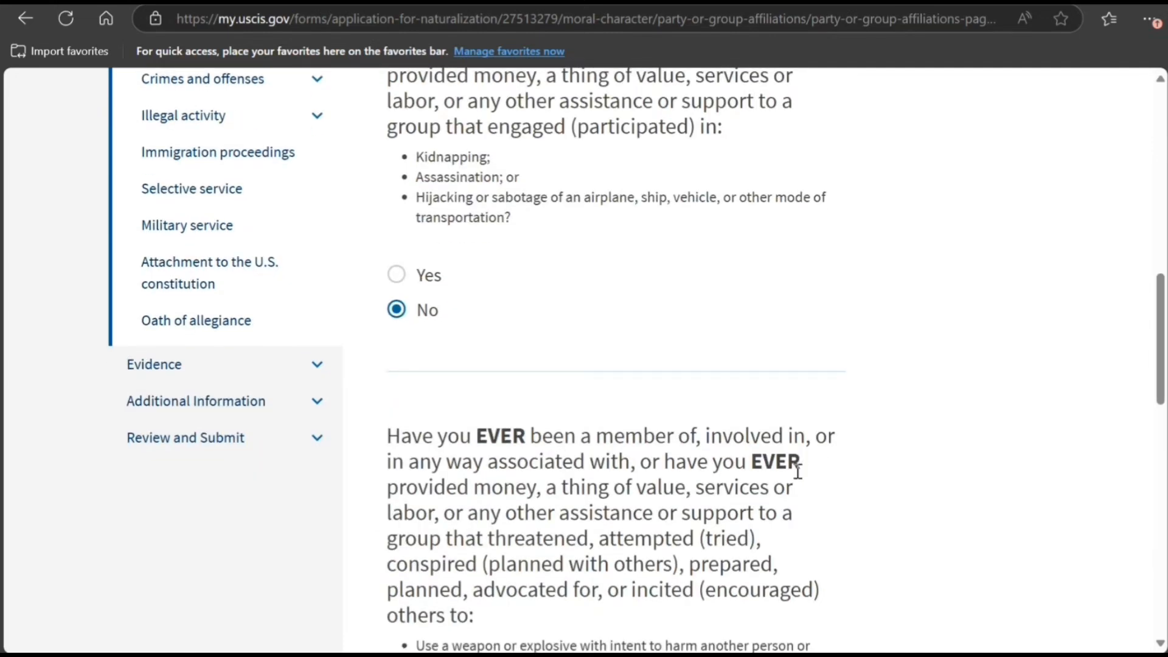
pyautogui.scroll(-4, 794, 466)
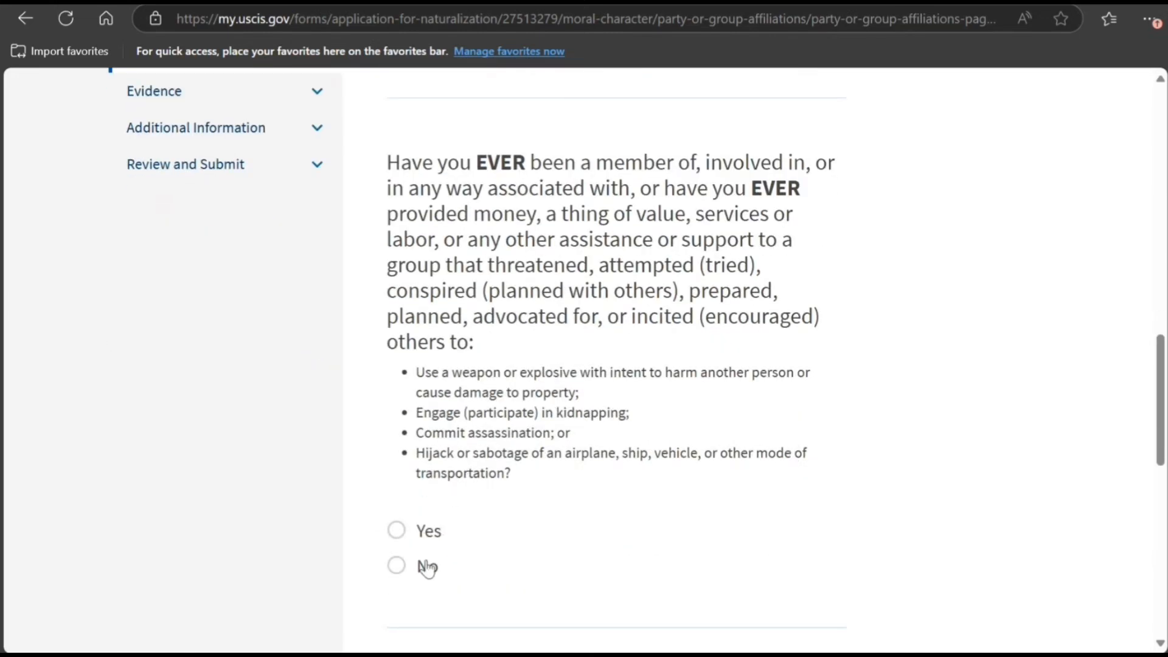
pyautogui.click(396, 565)
pyautogui.scroll(-5, 680, 524)
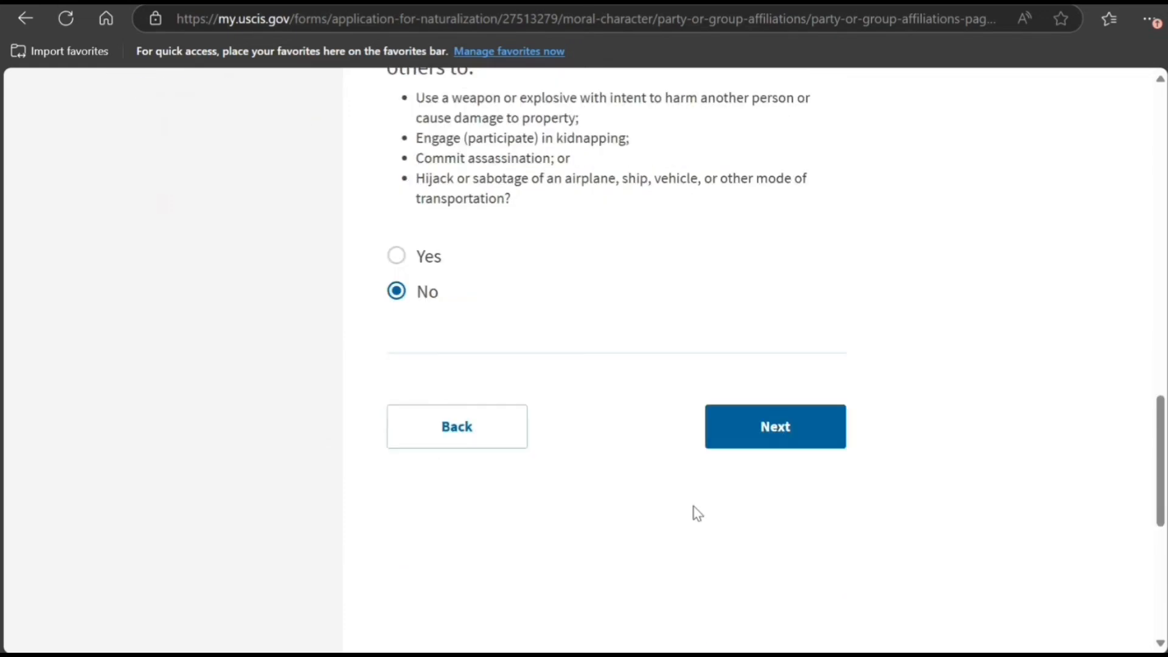
pyautogui.click(754, 432)
pyautogui.scroll(-3, 590, 389)
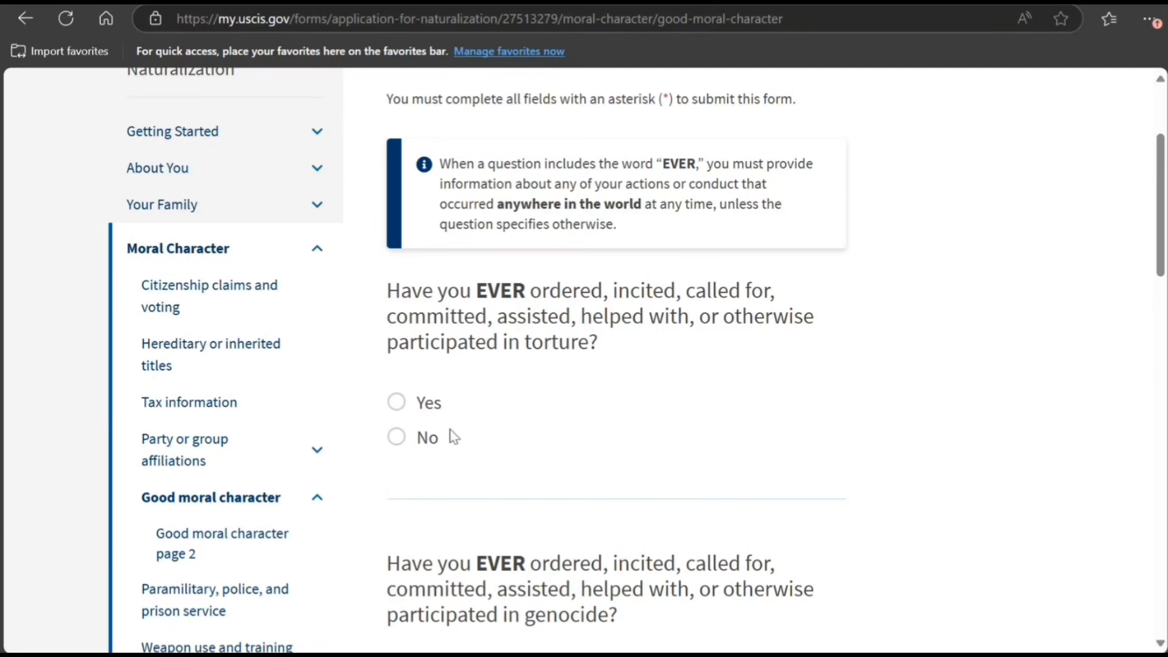
# Answer No to the torture, genocide, killing and severe injury questions, and continue to Good moral character page 2
pyautogui.click(396, 438)
pyautogui.scroll(-4, 438, 507)
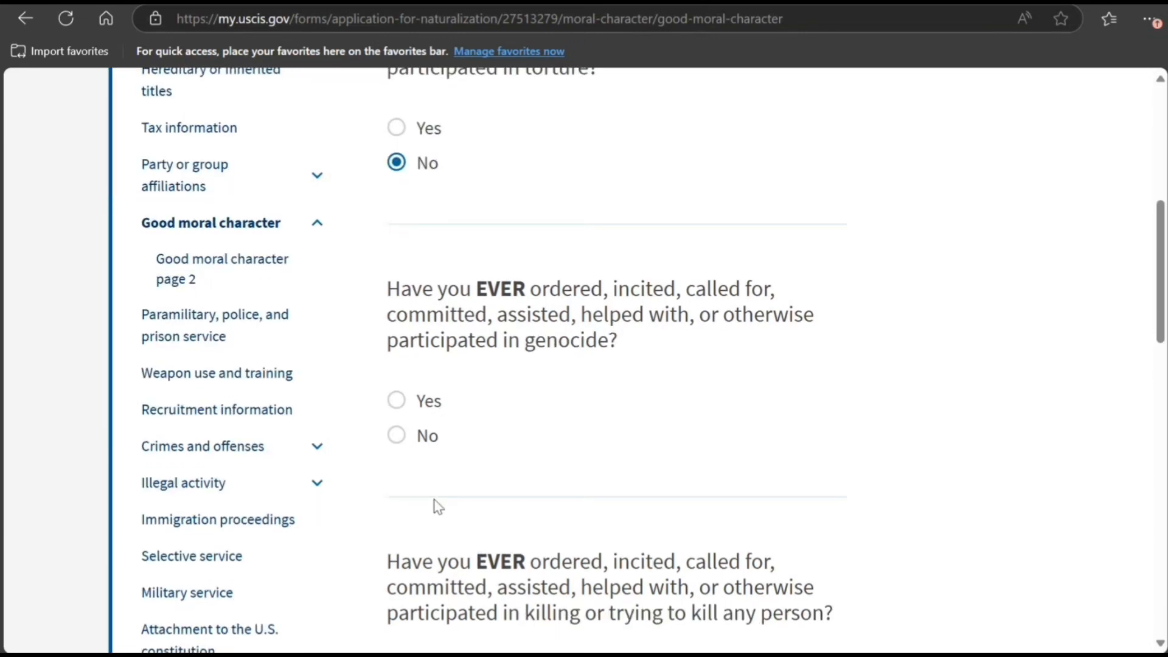
pyautogui.click(398, 438)
pyautogui.scroll(-5, 417, 483)
pyautogui.click(397, 342)
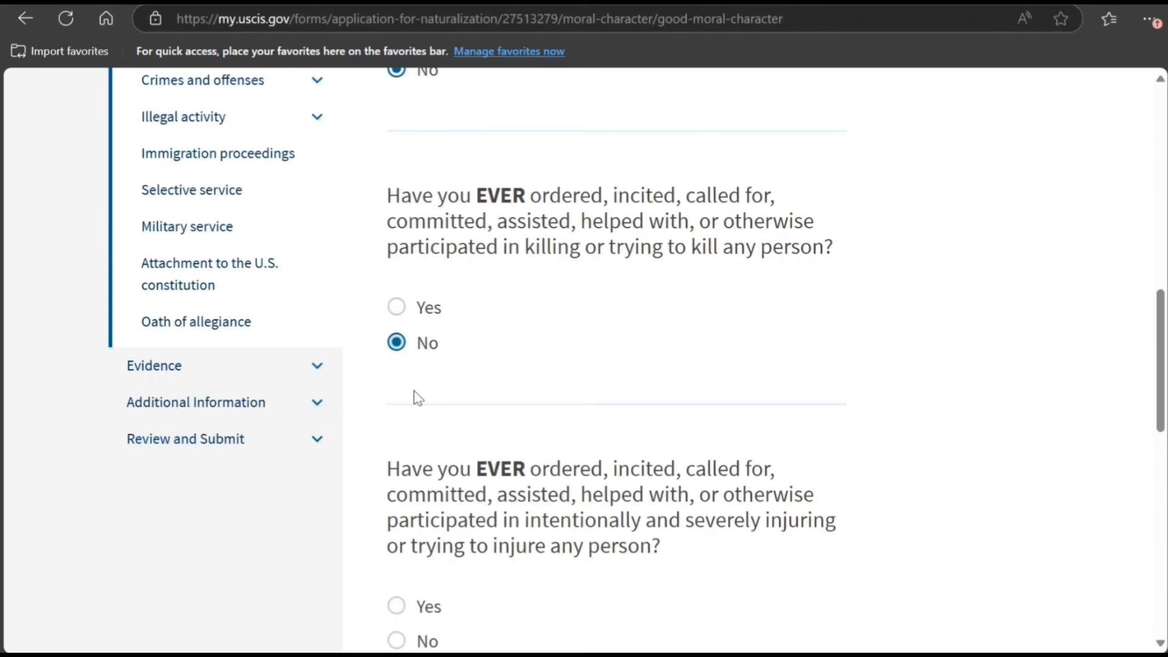
pyautogui.scroll(-1, 430, 465)
pyautogui.scroll(-2, 430, 465)
pyautogui.click(396, 365)
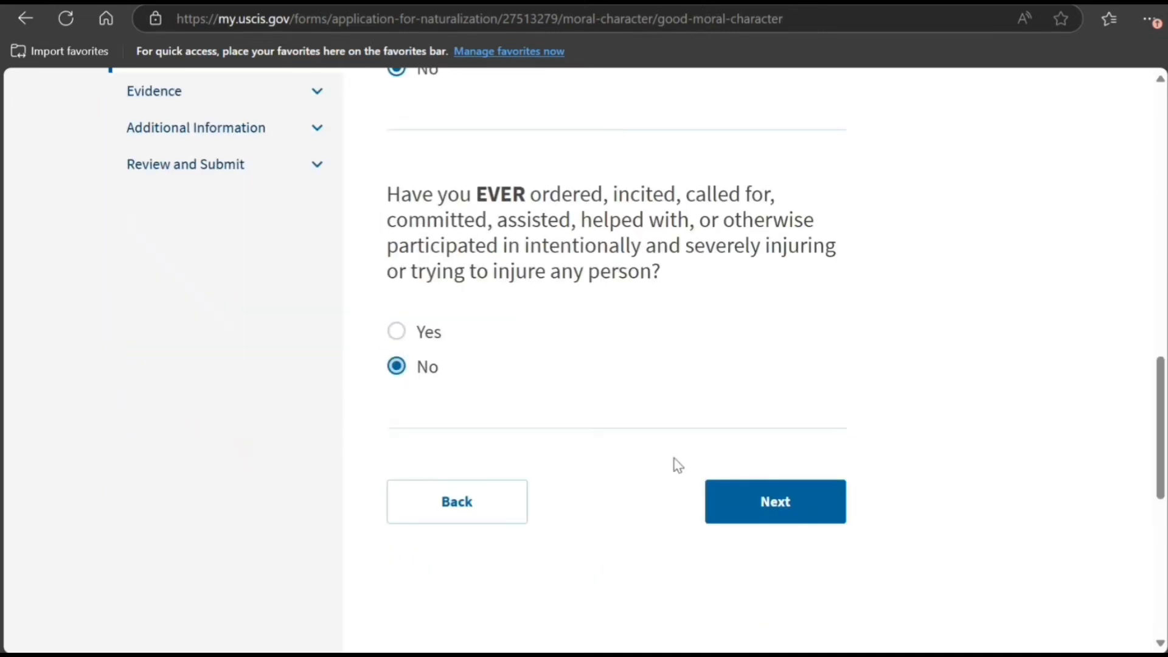
pyautogui.click(787, 508)
# Answer No to the non-consensual sexual contact, religious practice and persecution questions, and continue to Paramilitary, police, and prison service
pyautogui.scroll(-4, 632, 450)
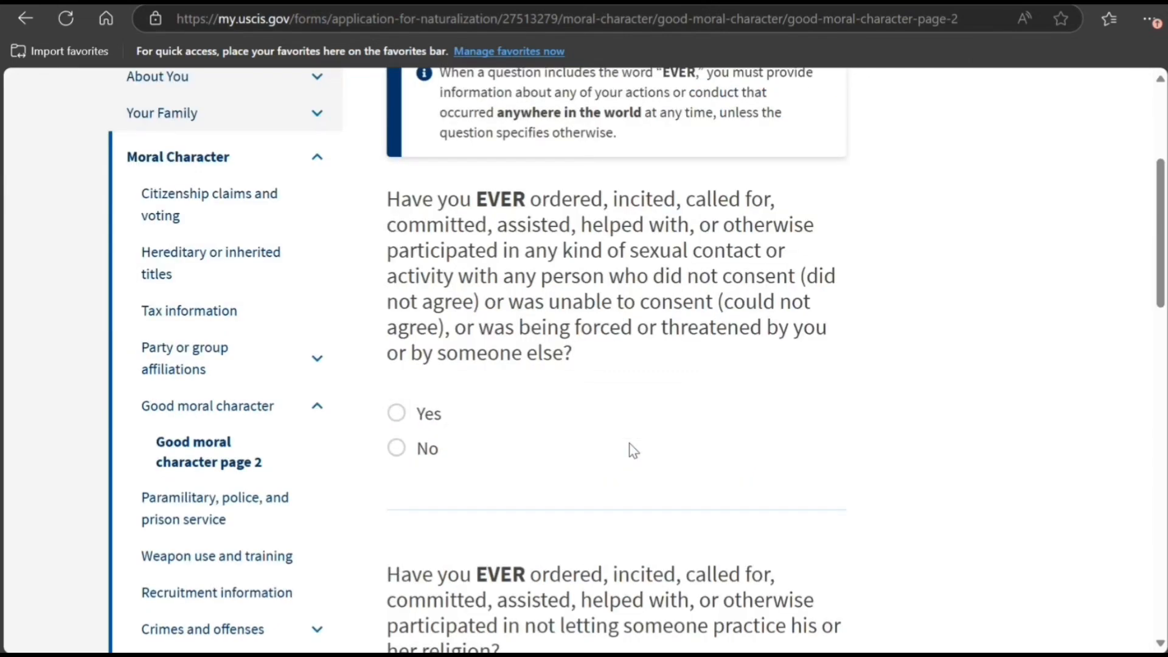
pyautogui.click(427, 455)
pyautogui.scroll(-4, 462, 466)
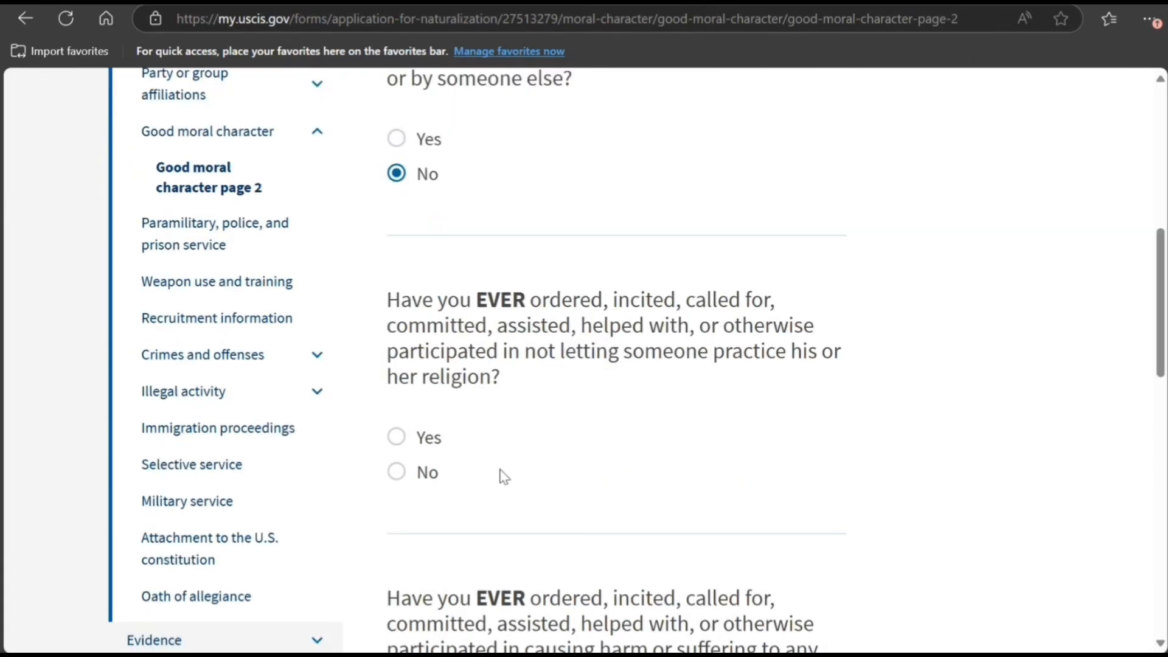
pyautogui.click(427, 480)
pyautogui.scroll(-4, 475, 474)
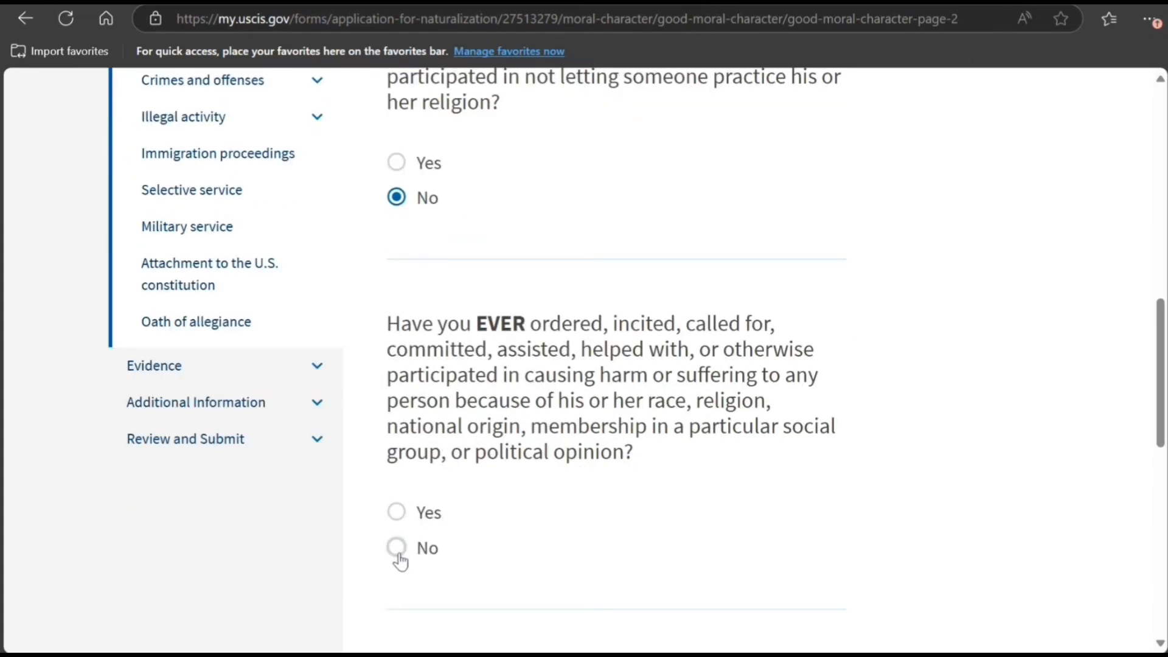
pyautogui.click(398, 549)
pyautogui.scroll(-5, 497, 527)
pyautogui.click(768, 319)
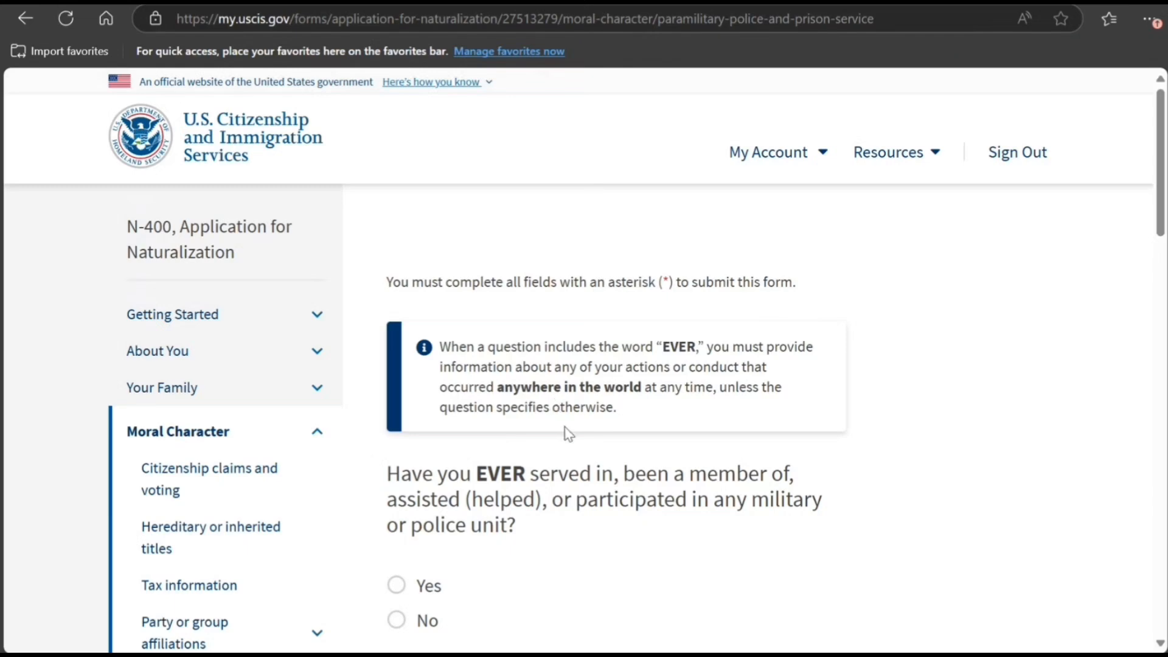
# Answer No to the military or police unit, armed group and detention facility questions, and continue to Weapon use and training
pyautogui.scroll(-4, 563, 430)
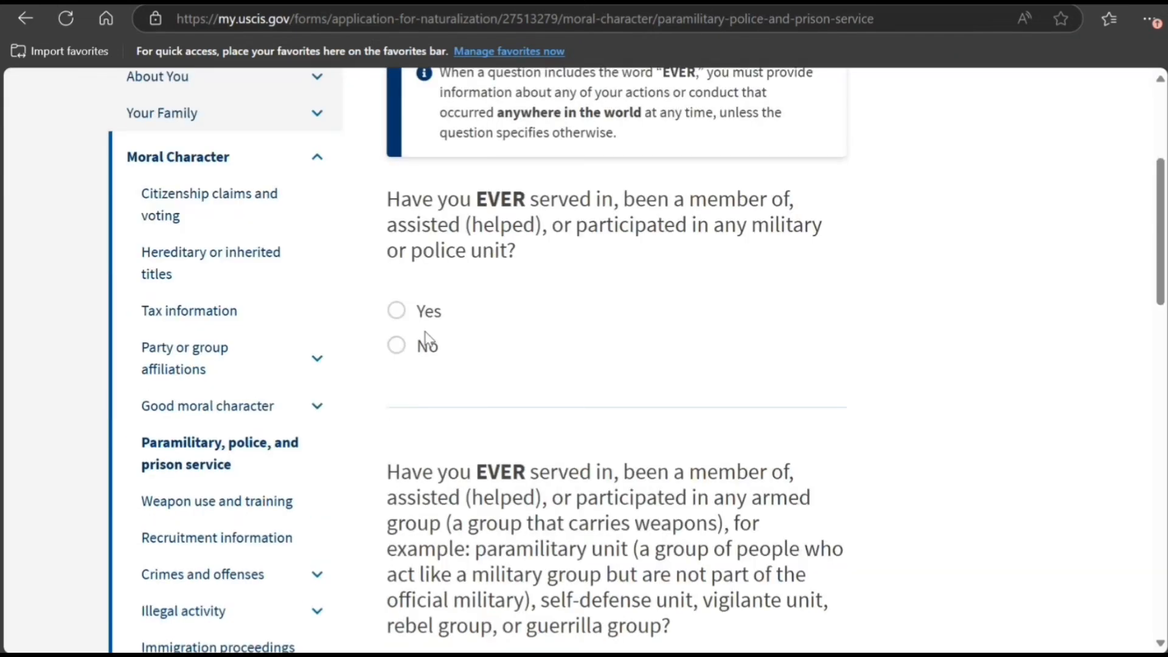
pyautogui.click(397, 346)
pyautogui.scroll(-5, 535, 368)
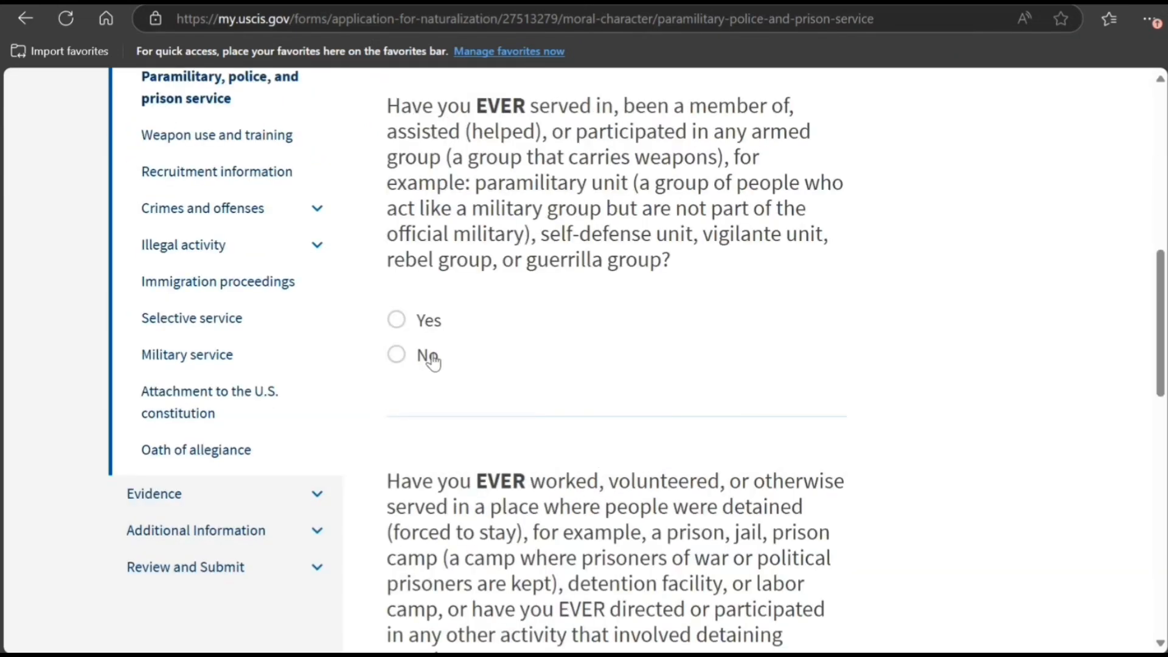
pyautogui.click(427, 358)
pyautogui.scroll(-5, 461, 390)
pyautogui.click(428, 397)
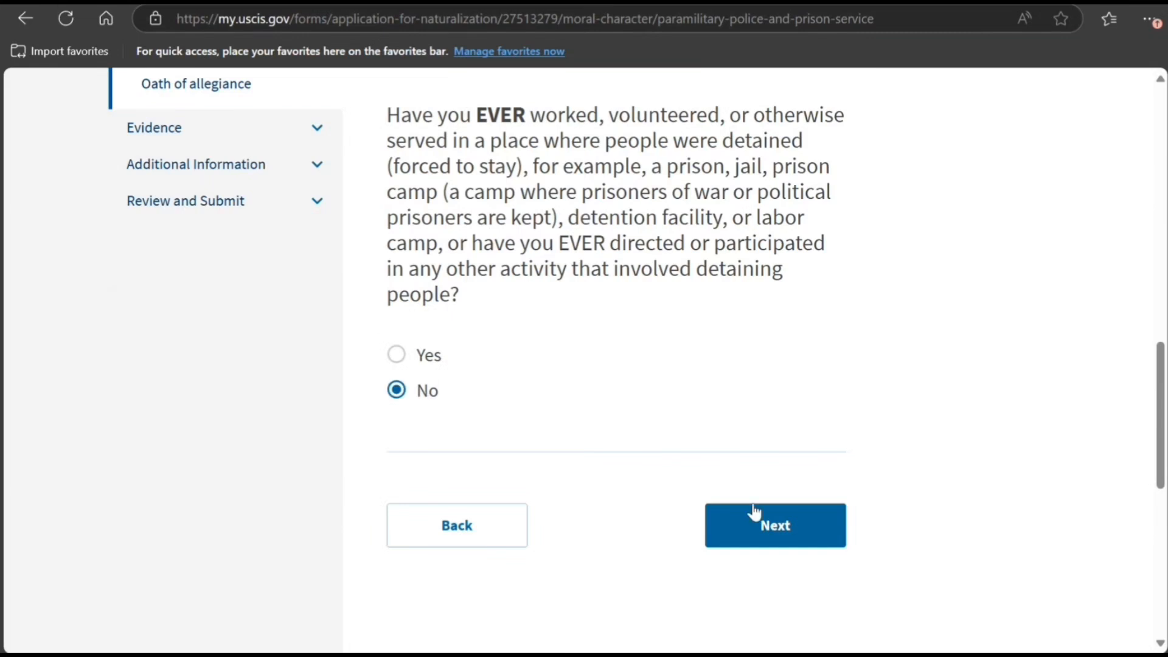
pyautogui.click(754, 514)
# Answer No to the weapon use, weapon sale or transport and military-type training questions, and continue to Recruitment information
pyautogui.scroll(-6, 728, 462)
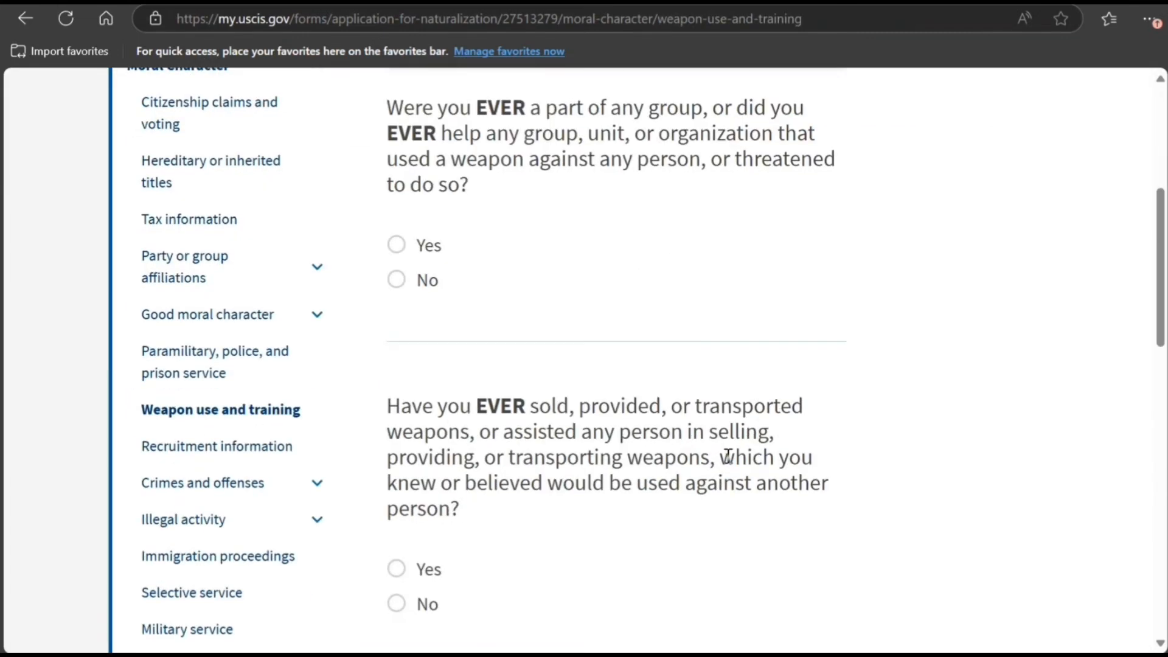
pyautogui.click(408, 284)
pyautogui.scroll(-1, 412, 547)
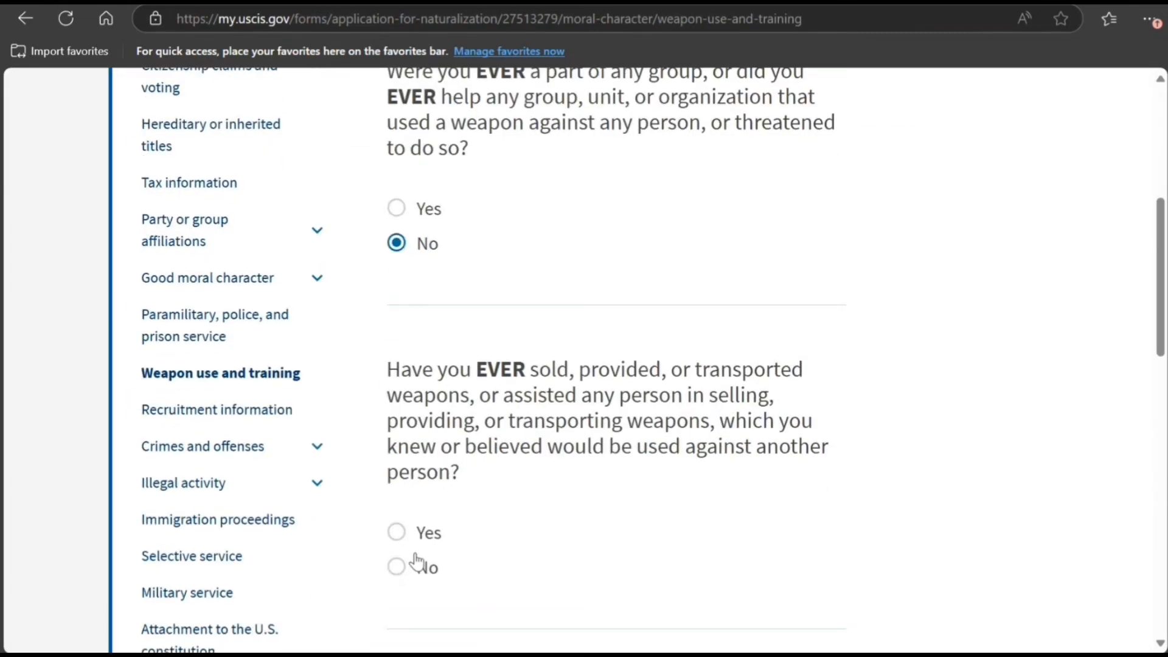
pyautogui.click(399, 512)
pyautogui.scroll(-4, 528, 500)
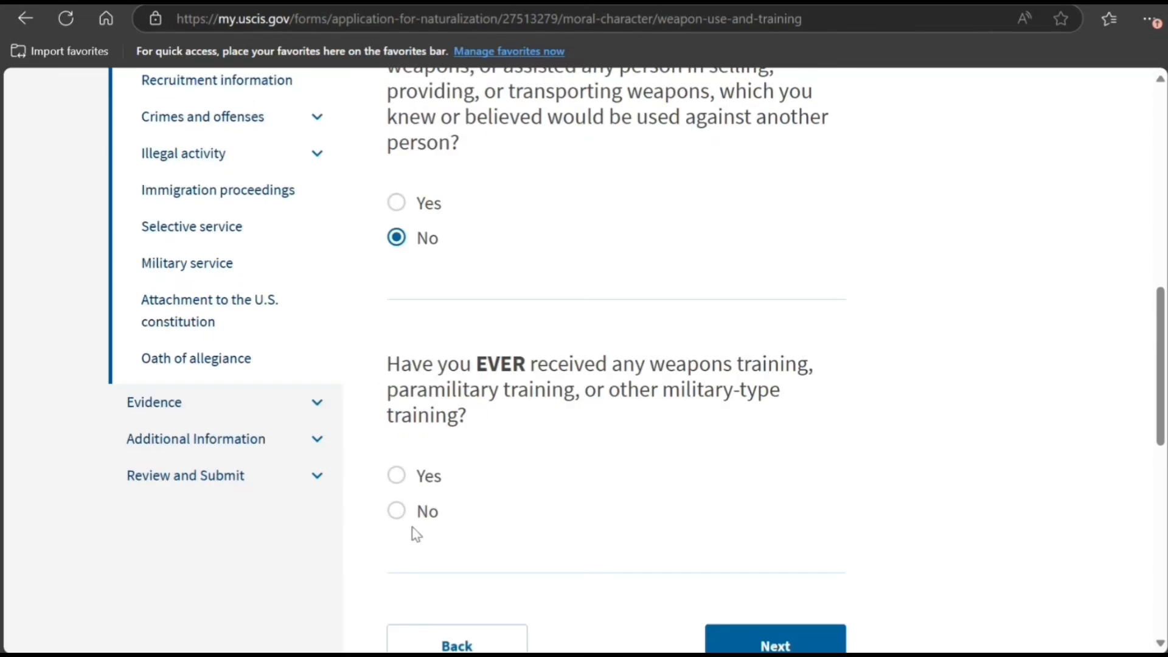
pyautogui.click(406, 523)
pyautogui.click(754, 628)
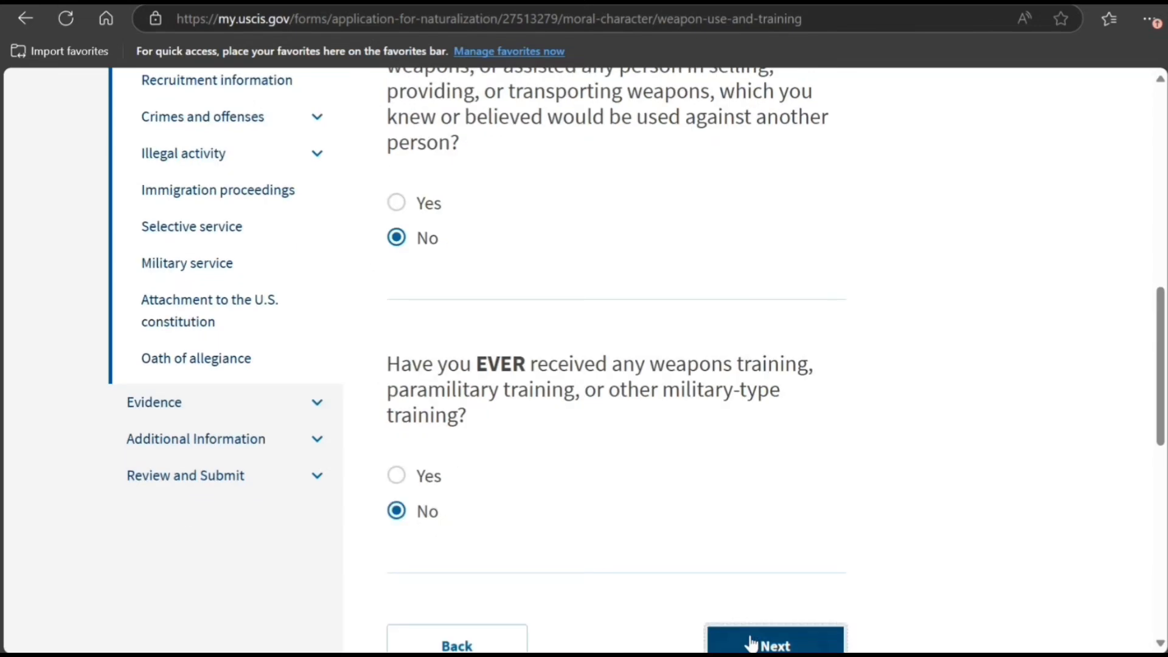
# Answer No to both questions about recruiting or using persons under 15 years of age, and continue to Crimes and offenses
pyautogui.scroll(-4, 699, 554)
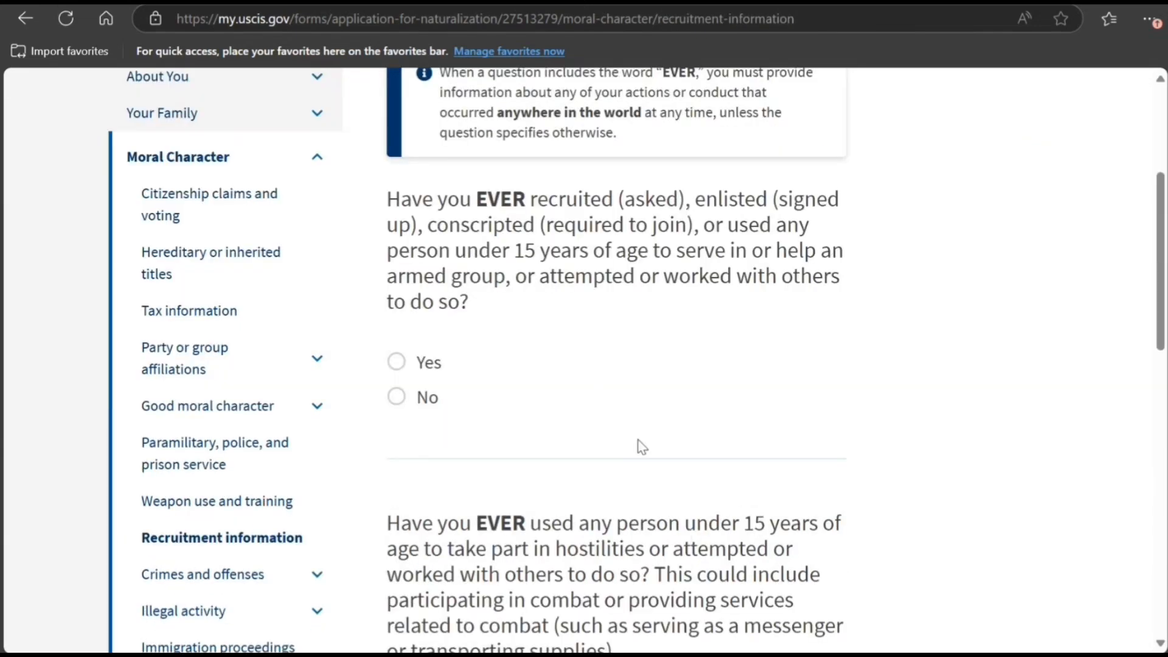
pyautogui.click(428, 404)
pyautogui.scroll(-4, 572, 408)
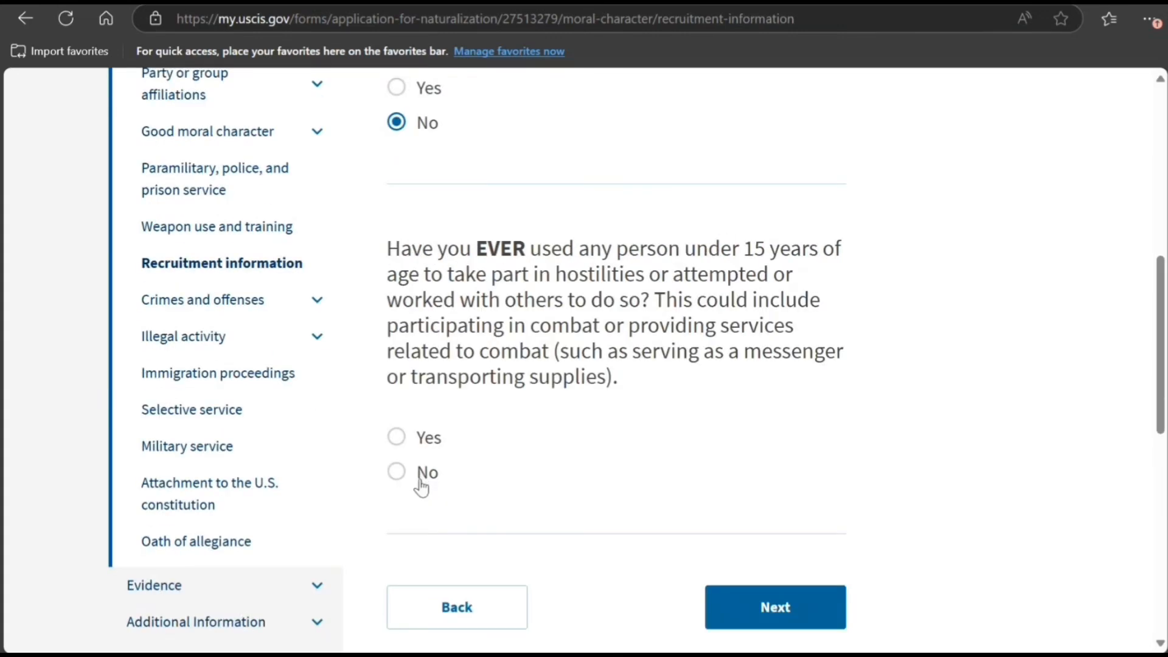
pyautogui.click(421, 484)
pyautogui.click(810, 604)
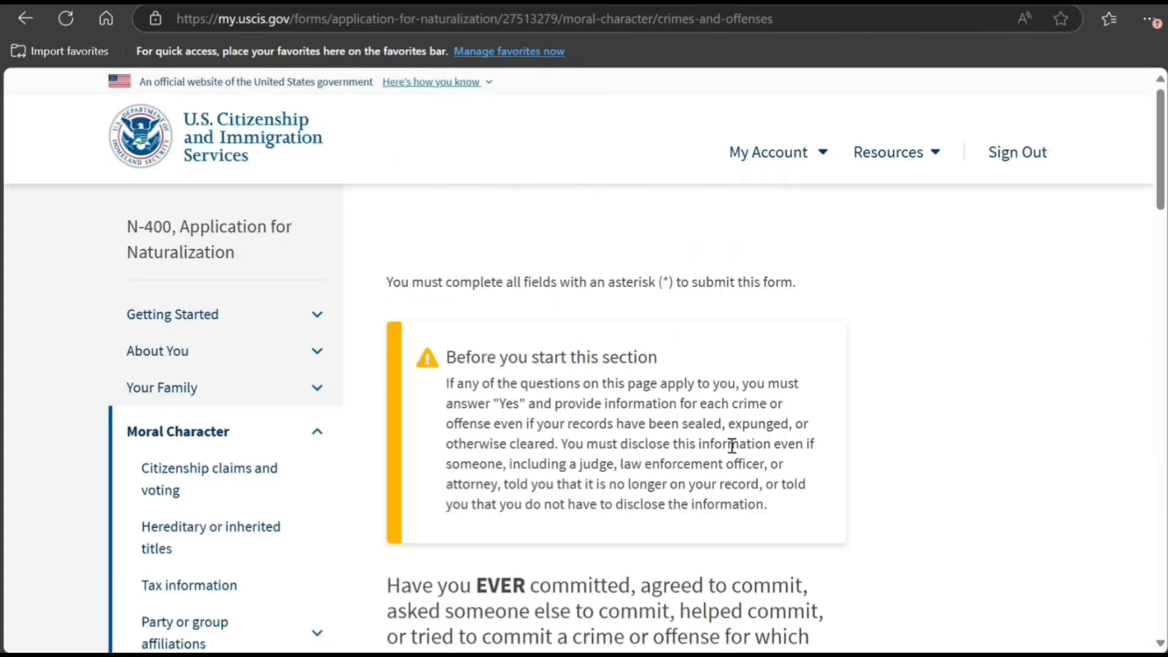
# Answer No to the crimes without arrest and arrest or charge questions, and continue past page 2 to Illegal activity without adding an offense
pyautogui.scroll(-3, 731, 446)
pyautogui.scroll(-3, 732, 446)
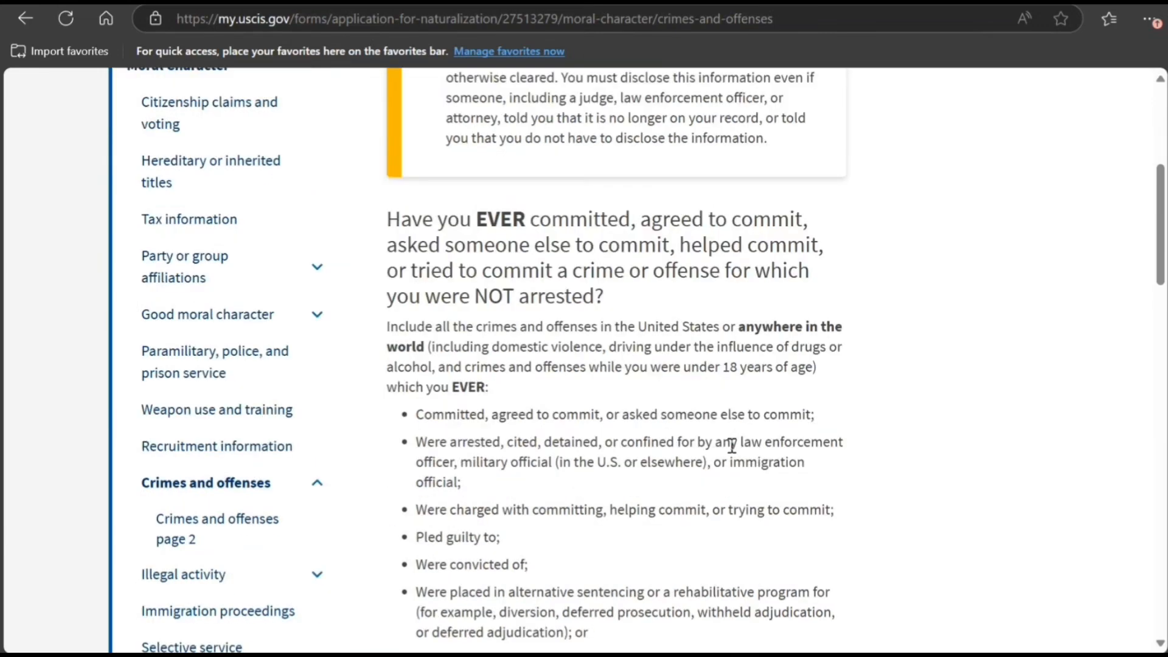
pyautogui.scroll(-2, 732, 446)
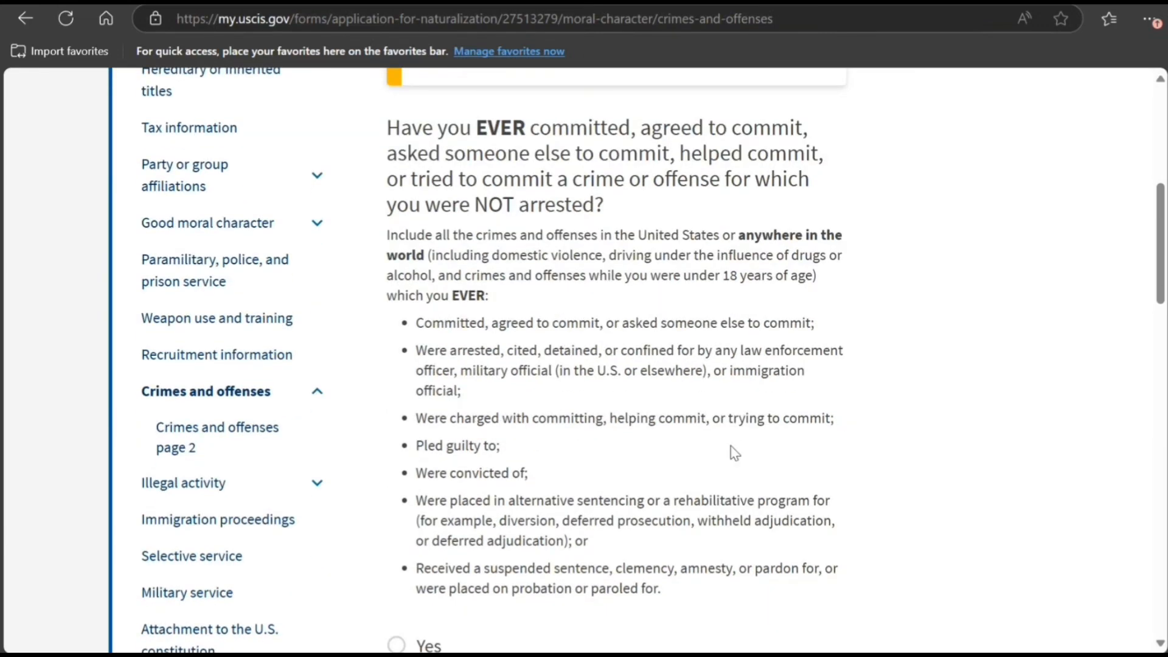
pyautogui.scroll(-5, 730, 445)
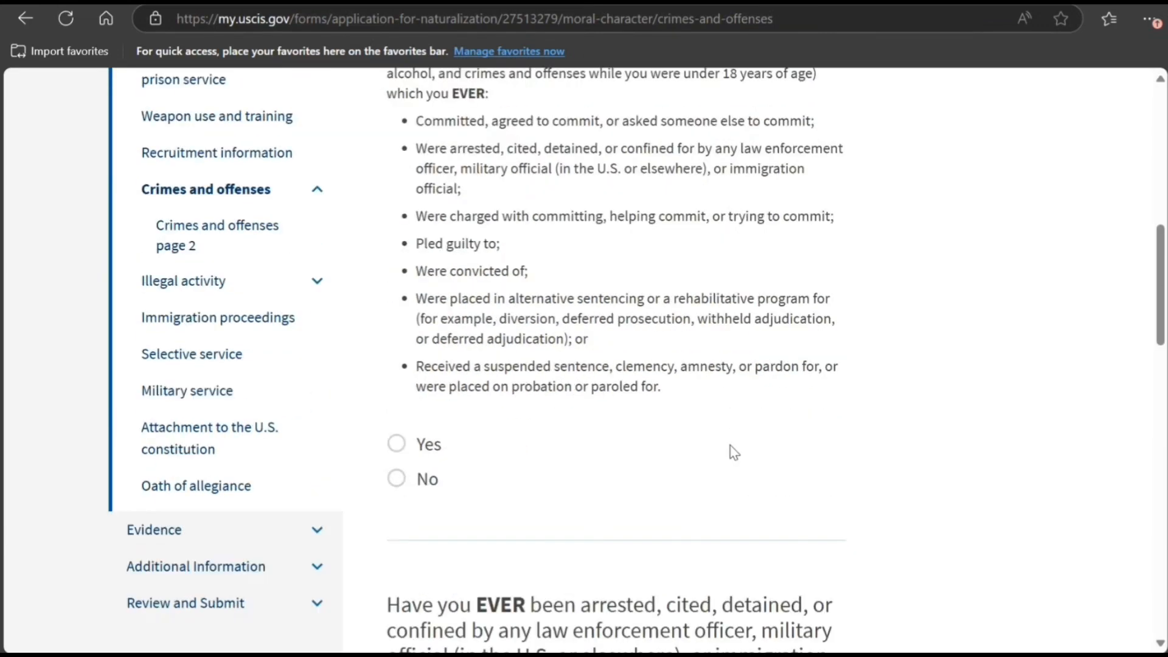
pyautogui.click(418, 410)
pyautogui.scroll(-9, 517, 434)
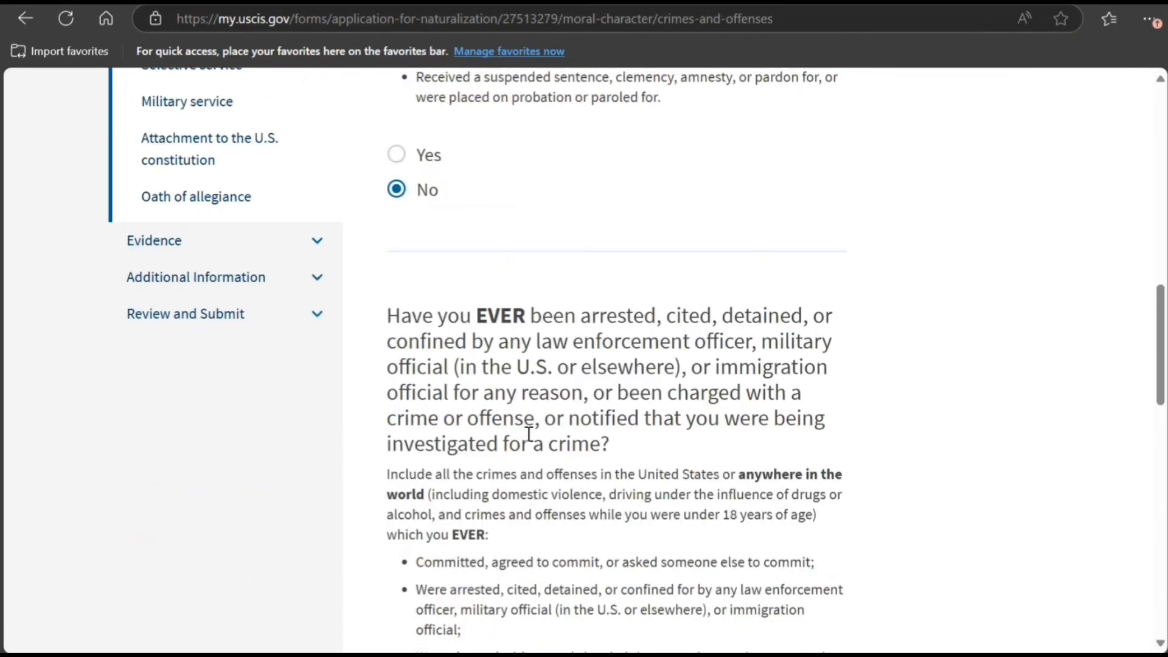
pyautogui.click(425, 407)
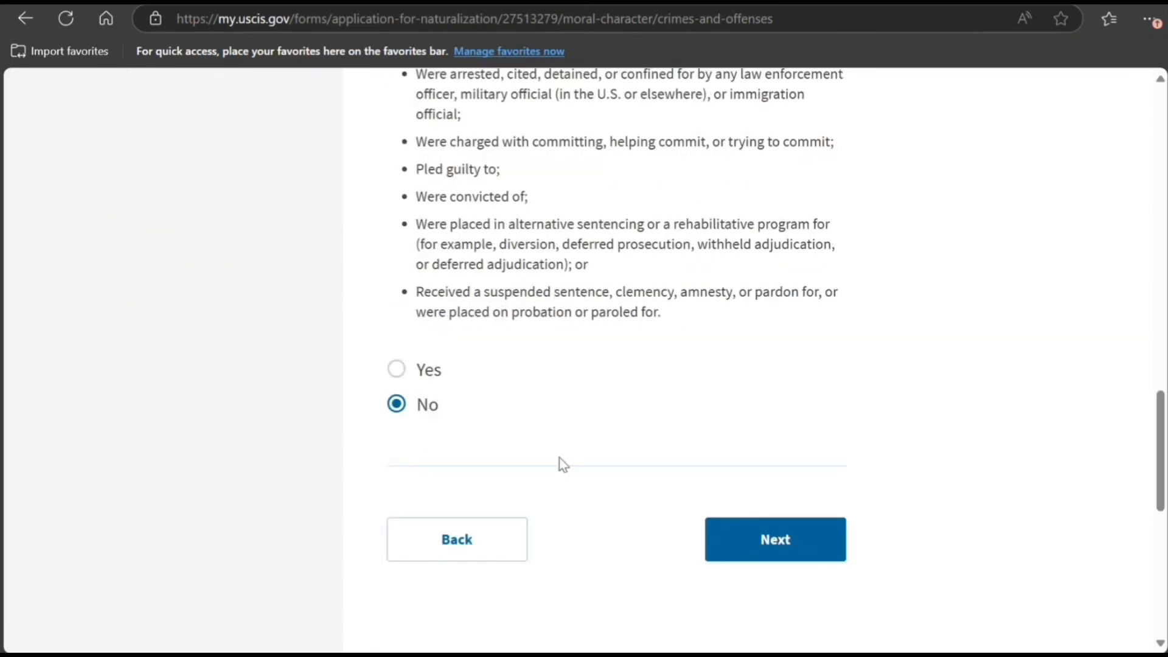
pyautogui.click(753, 541)
pyautogui.scroll(-5, 675, 473)
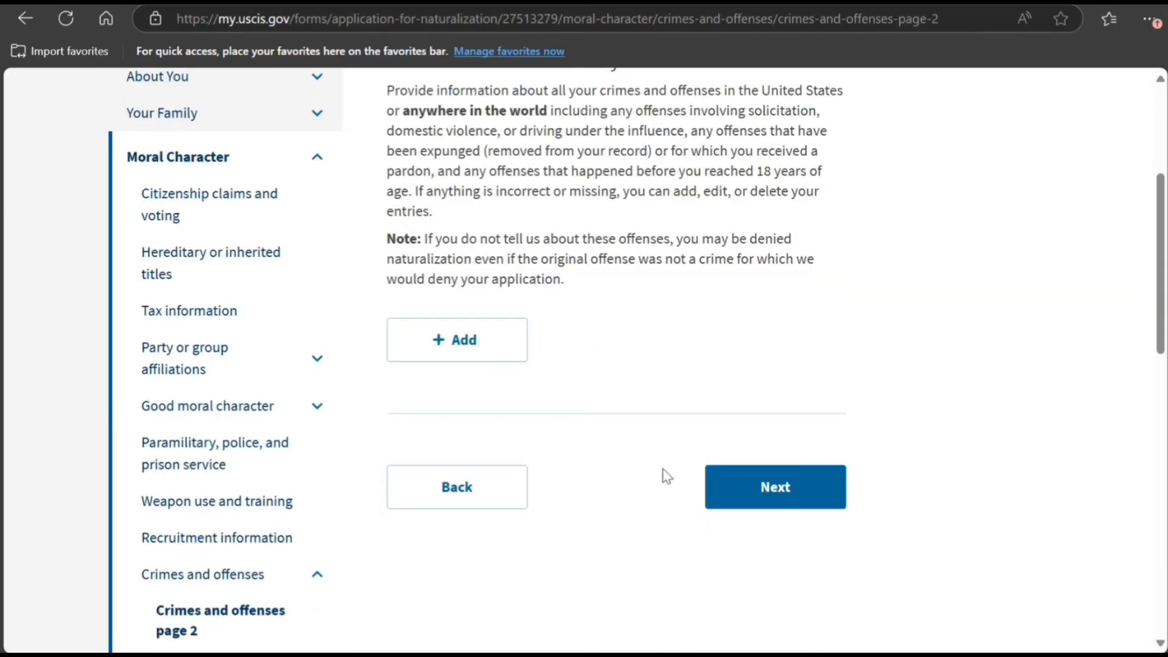
pyautogui.click(770, 490)
# Answer No to the prostitution, drug trafficking, simultaneous marriage, marriage for immigration benefit and illegal entry questions, and continue to Illegal activity page 2
pyautogui.scroll(-3, 725, 463)
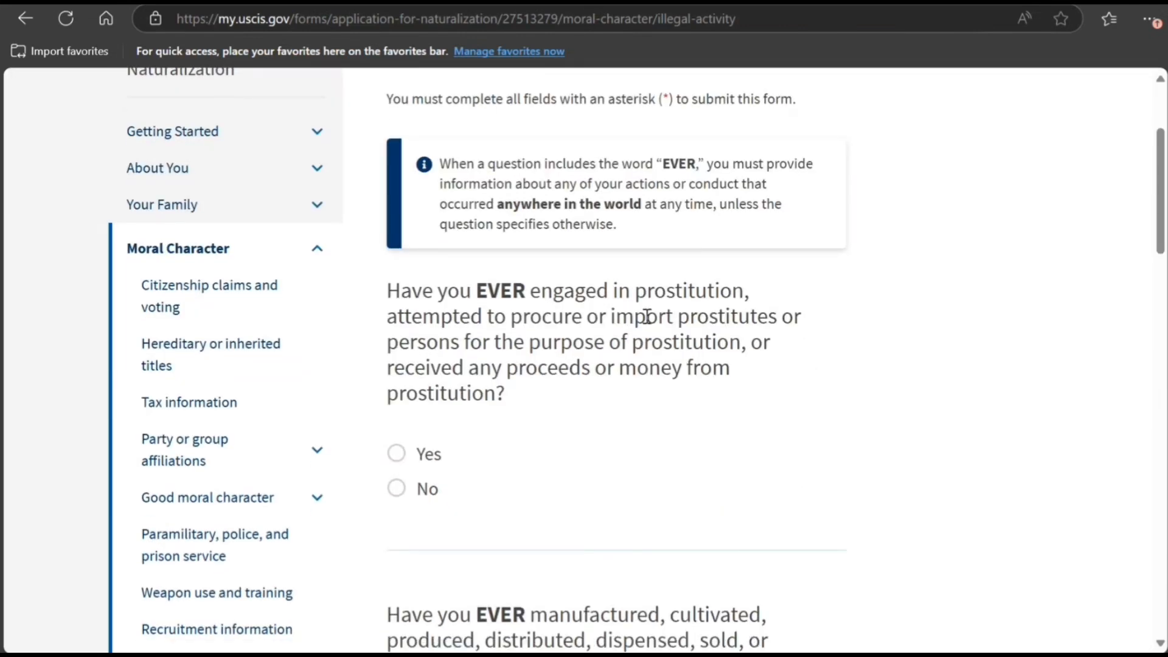
pyautogui.click(433, 493)
pyautogui.scroll(-4, 621, 509)
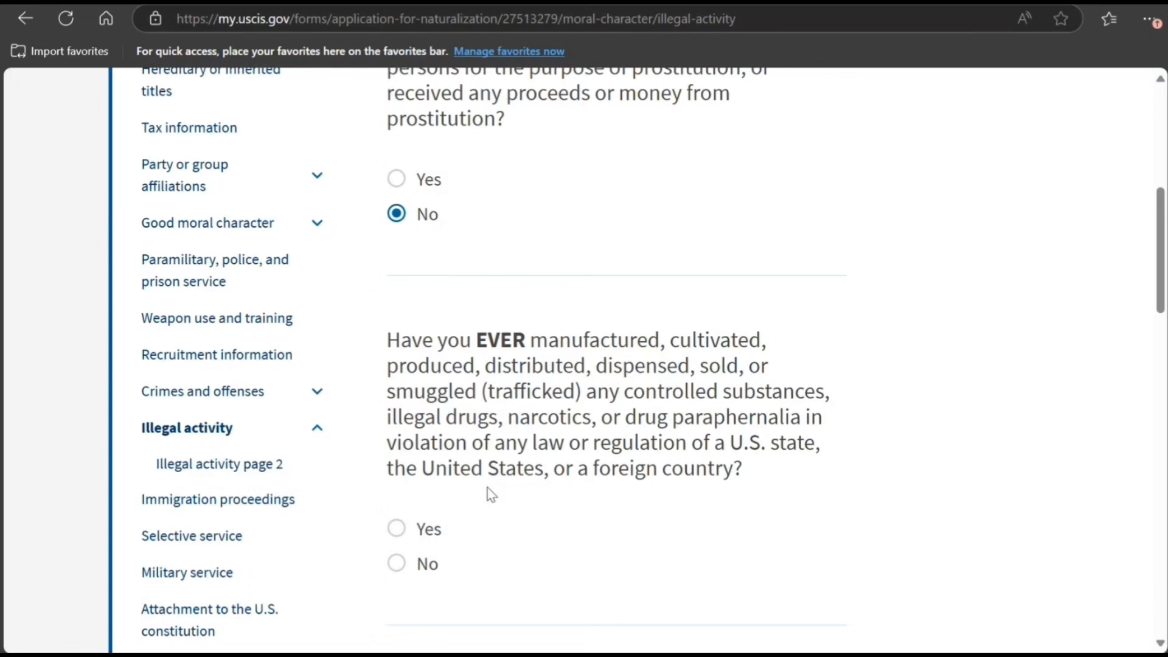
pyautogui.click(419, 575)
pyautogui.scroll(-4, 610, 571)
pyautogui.scroll(-4, 797, 552)
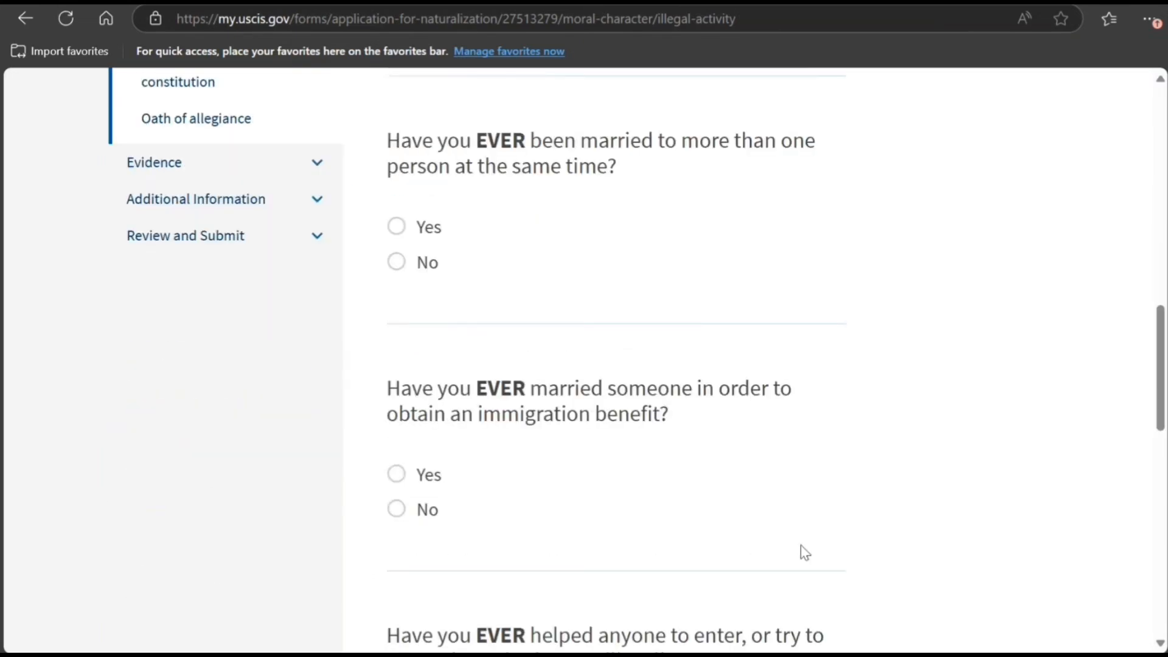
pyautogui.click(418, 268)
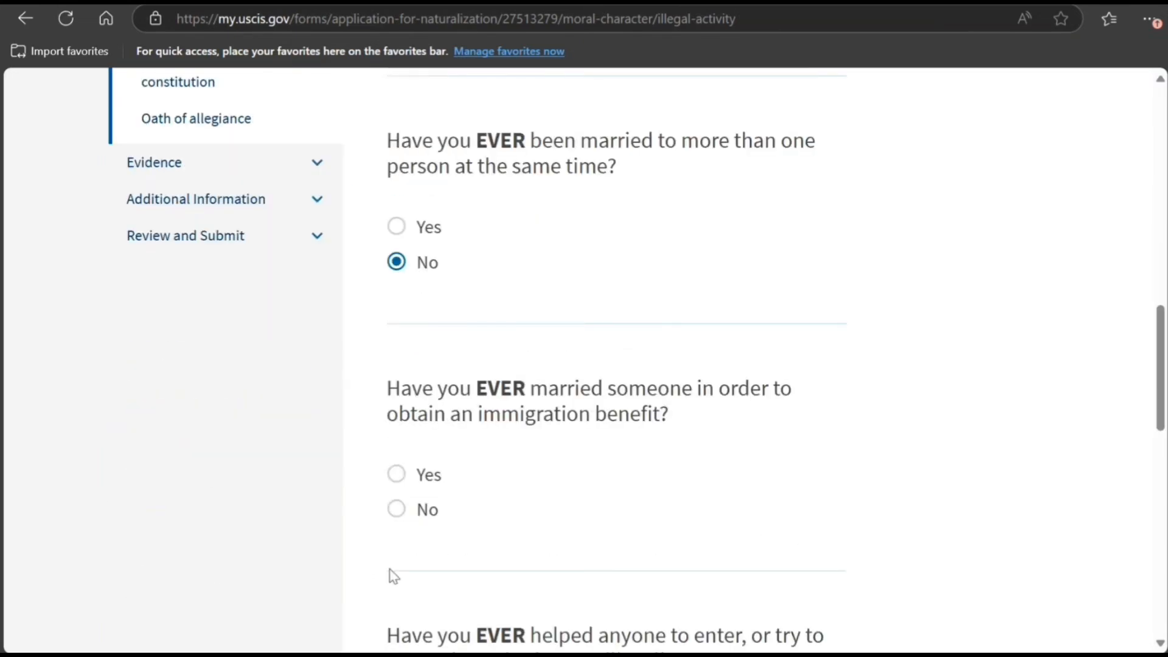
pyautogui.click(399, 514)
pyautogui.scroll(-4, 485, 555)
pyautogui.click(396, 482)
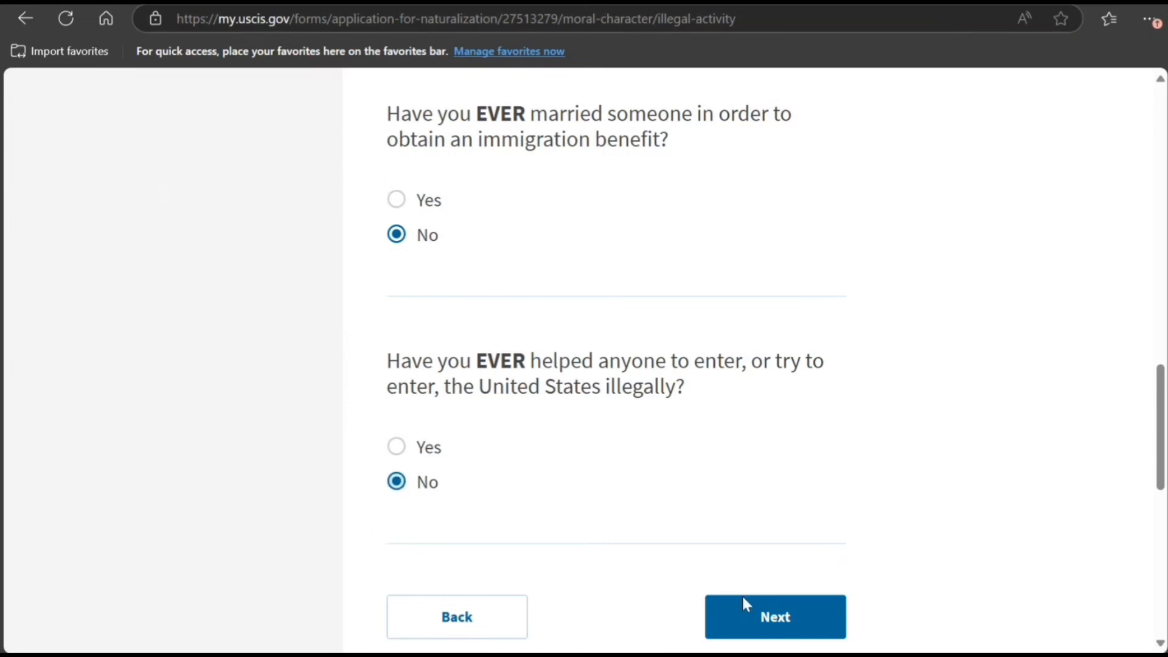
pyautogui.click(768, 614)
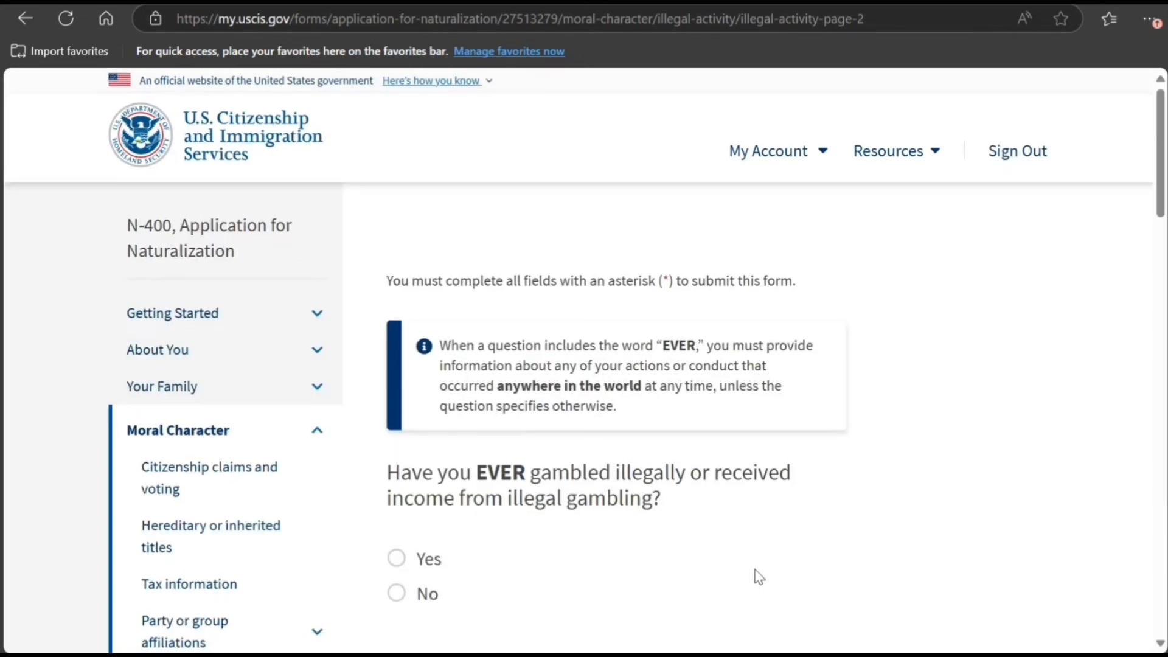
# Answer No to the illegal gambling, dependent support, public benefit misrepresentation and lying to officials questions, and continue to Immigration proceedings
pyautogui.scroll(-4, 756, 574)
pyautogui.click(420, 335)
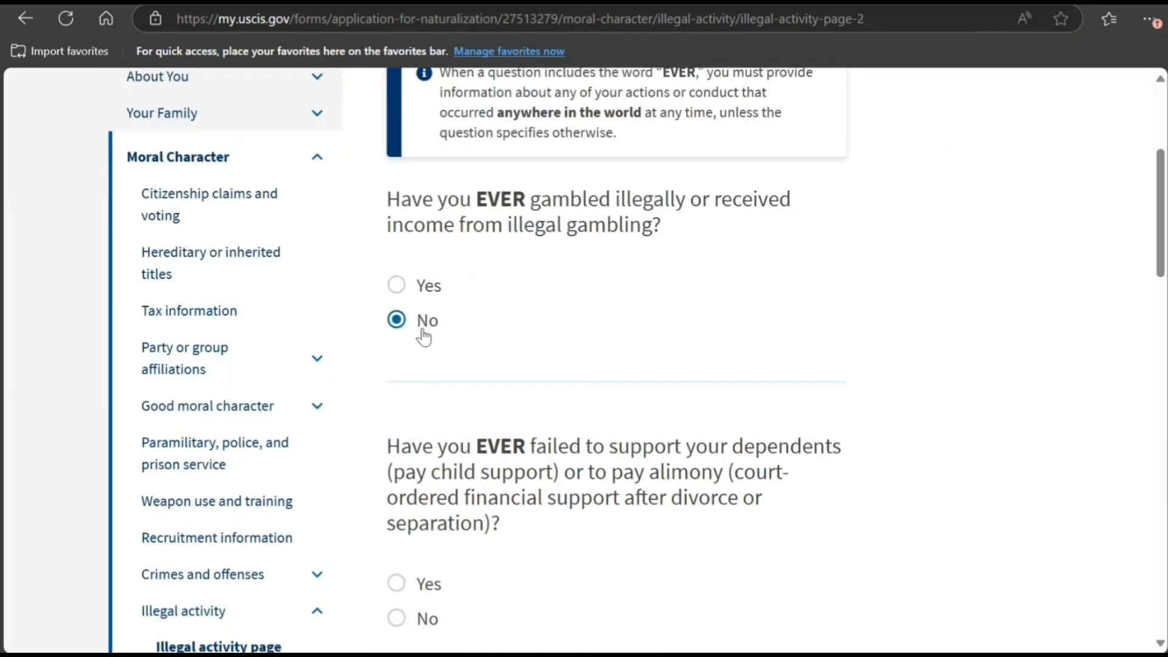
pyautogui.scroll(-3, 509, 386)
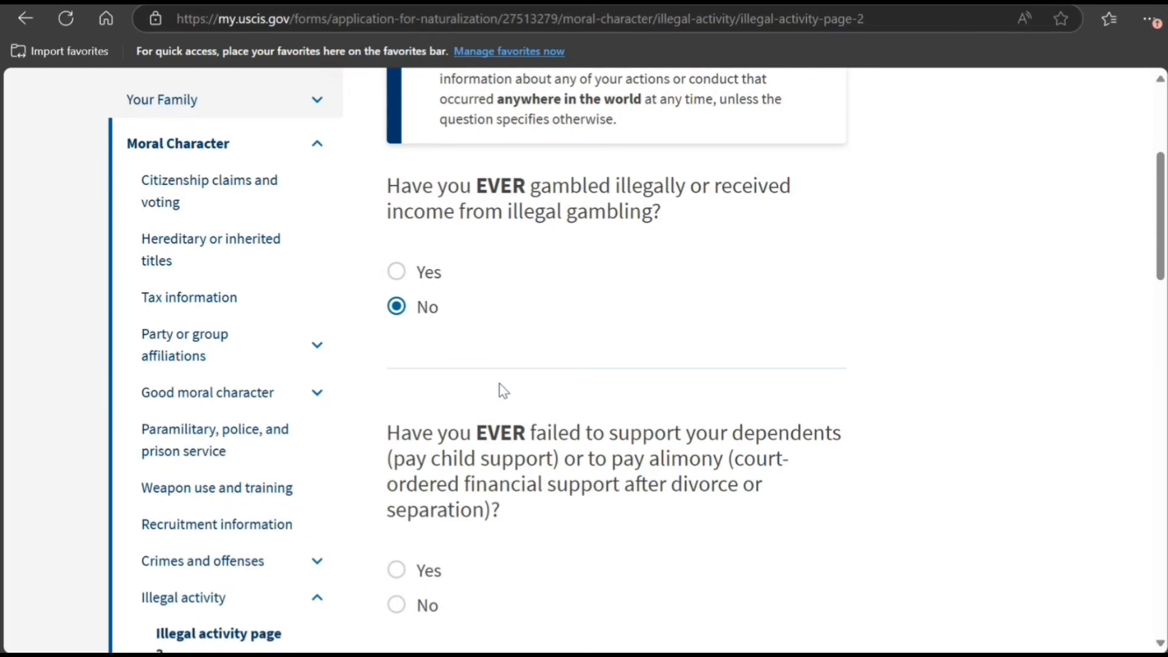
pyautogui.click(420, 442)
pyautogui.scroll(-3, 457, 484)
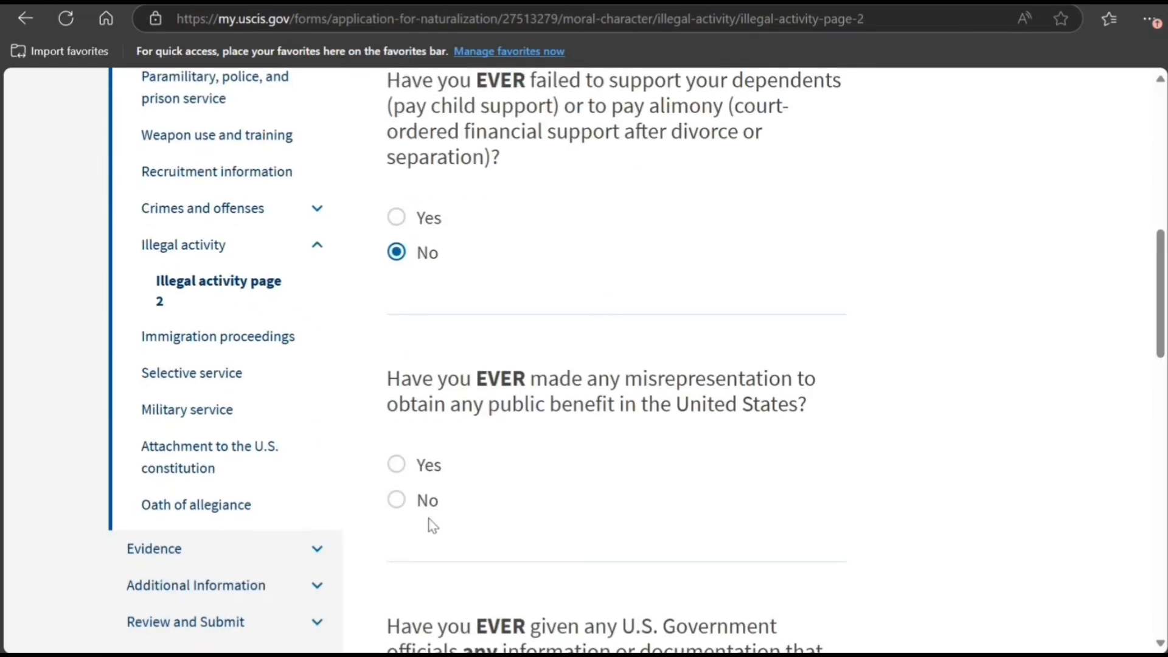
pyautogui.click(426, 505)
pyautogui.scroll(-4, 608, 508)
pyautogui.scroll(-5, 722, 525)
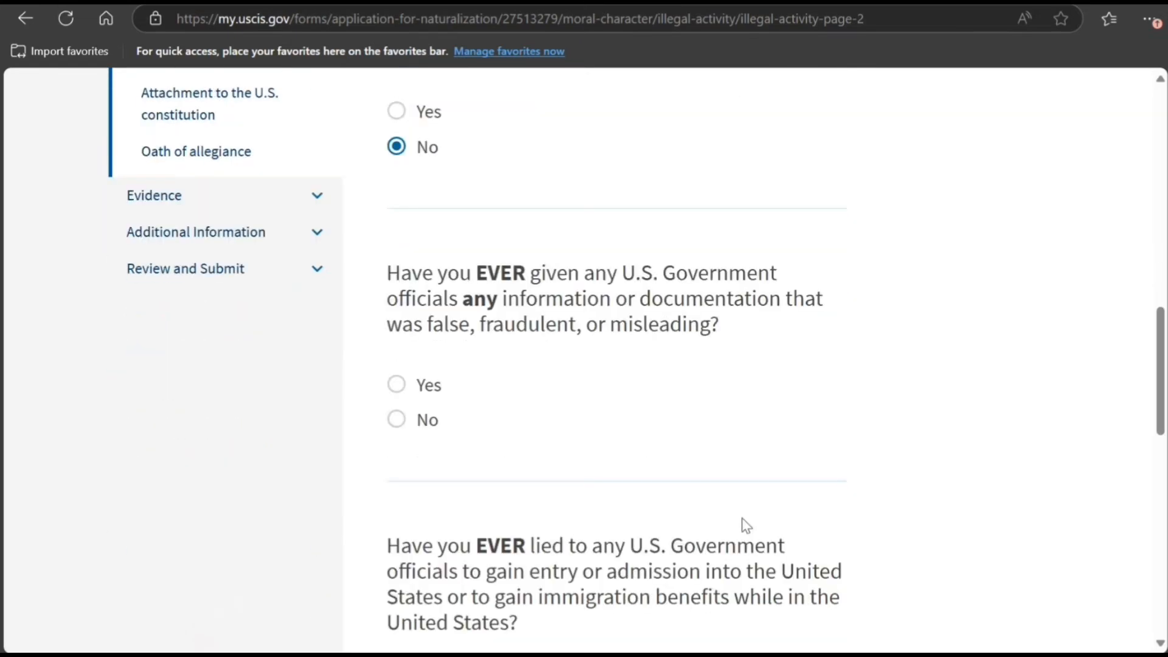
pyautogui.click(490, 436)
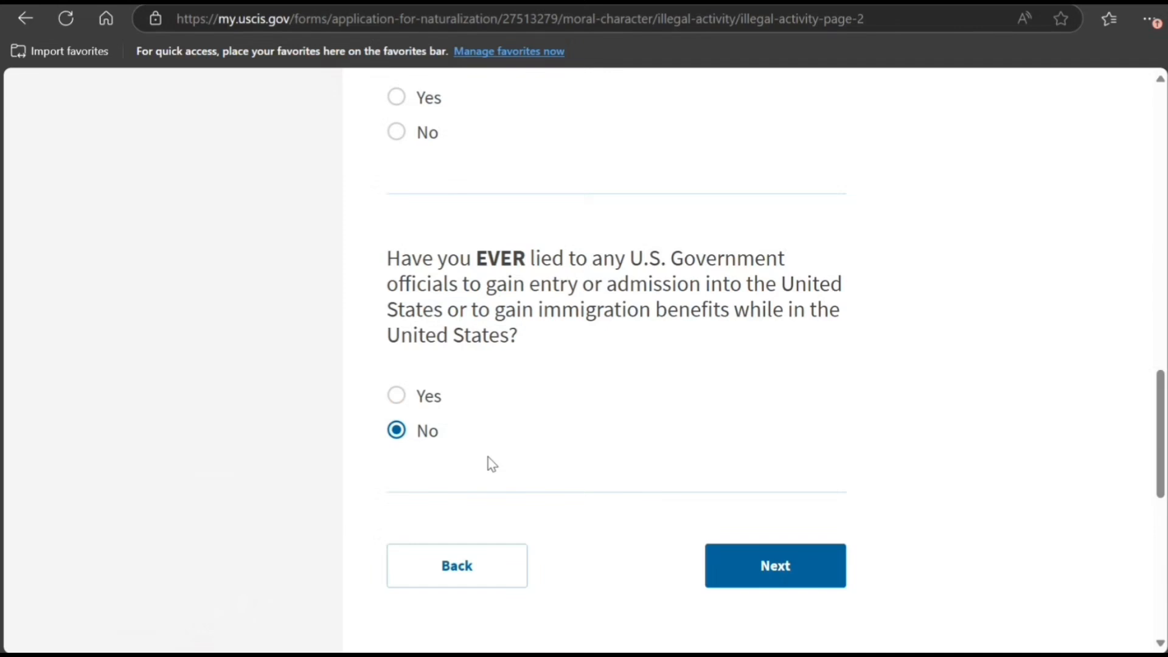
pyautogui.click(748, 563)
pyautogui.scroll(-1, 652, 483)
pyautogui.scroll(-3, 649, 484)
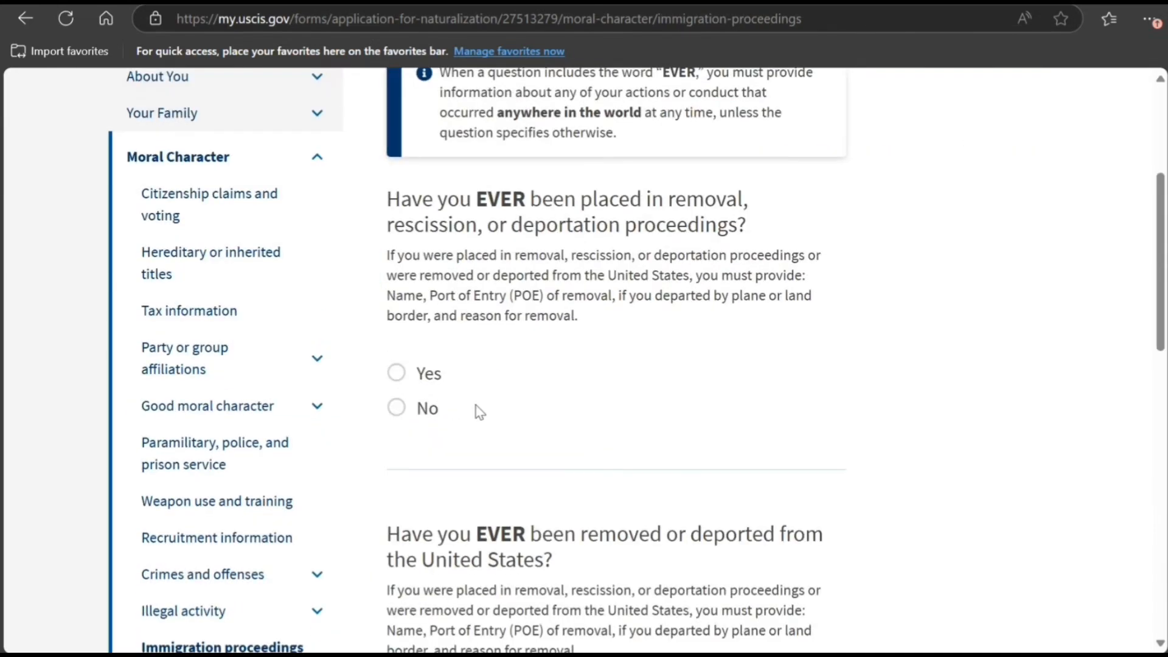
# Answer No to the removal proceedings and removed or deported questions, and continue to Selective service
pyautogui.click(408, 411)
pyautogui.scroll(-4, 443, 430)
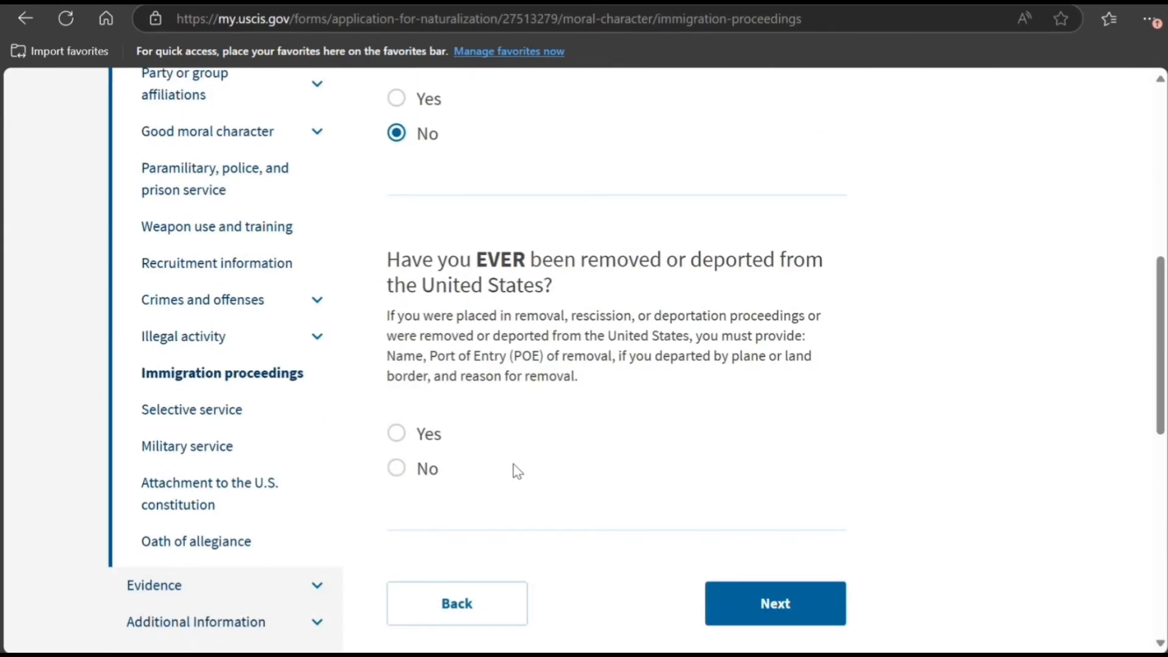
pyautogui.click(396, 469)
pyautogui.click(790, 610)
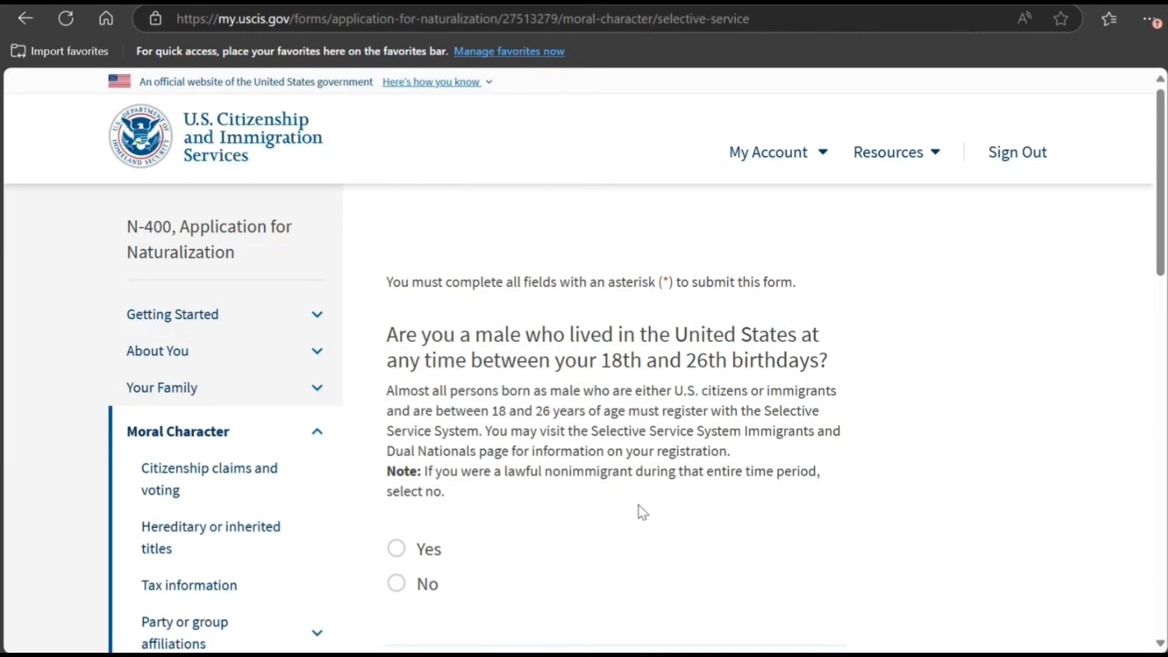
# Answer No to being a male who lived in the United States between the 18th and 26th birthdays, and continue to Military service
pyautogui.scroll(-3, 467, 553)
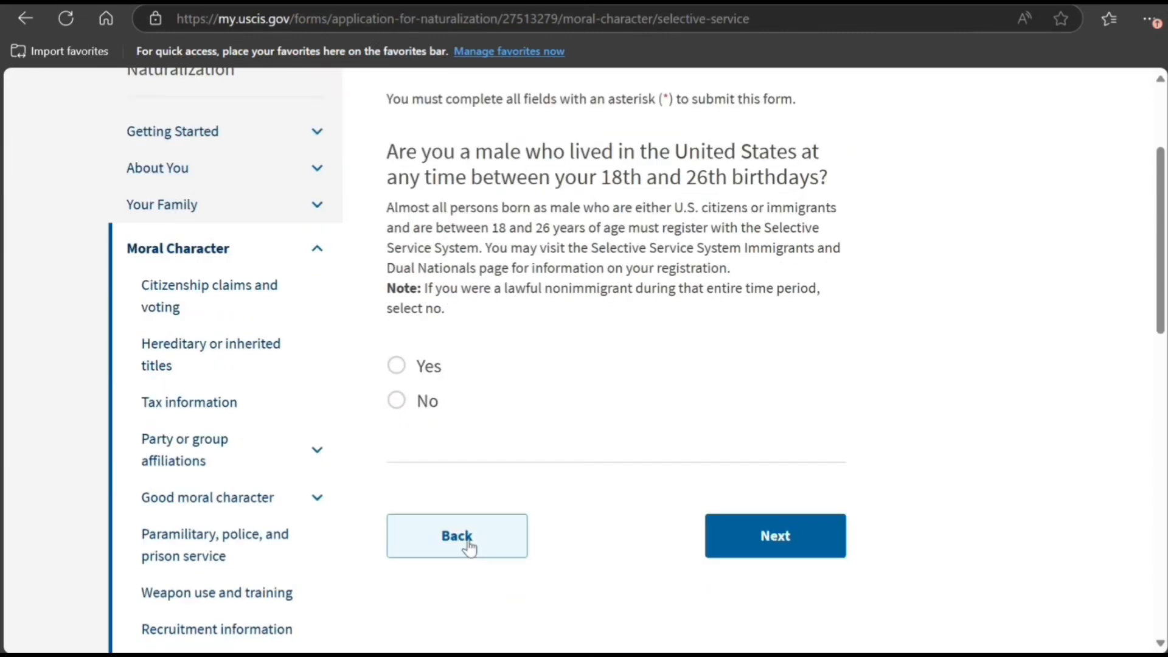
pyautogui.click(431, 411)
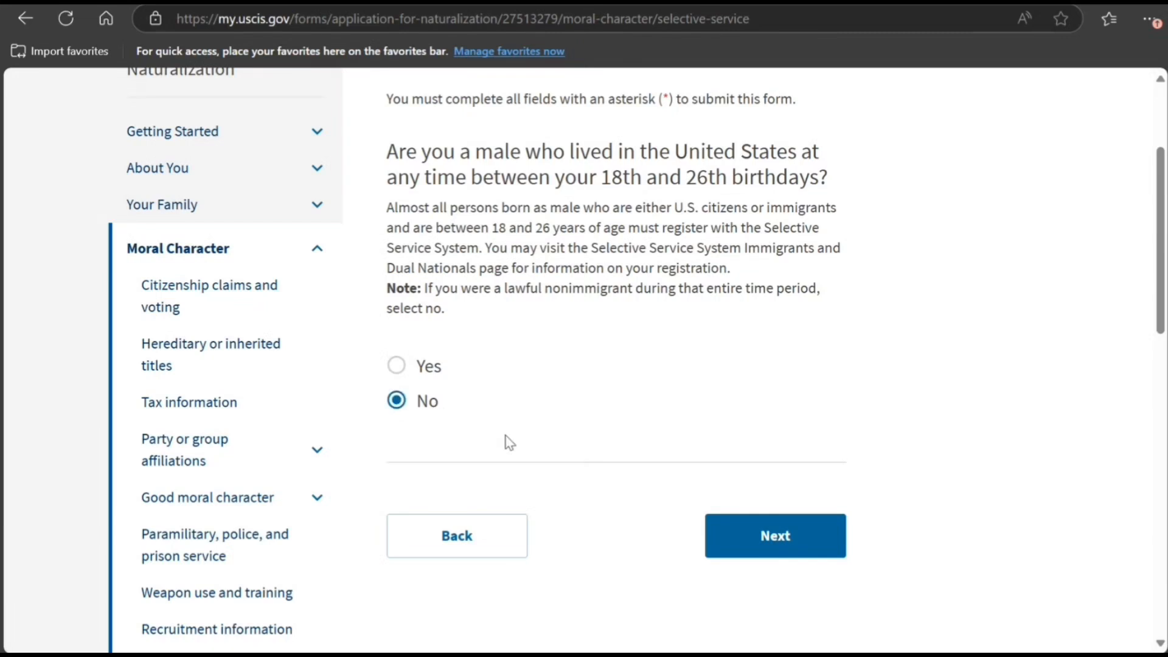
pyautogui.click(741, 543)
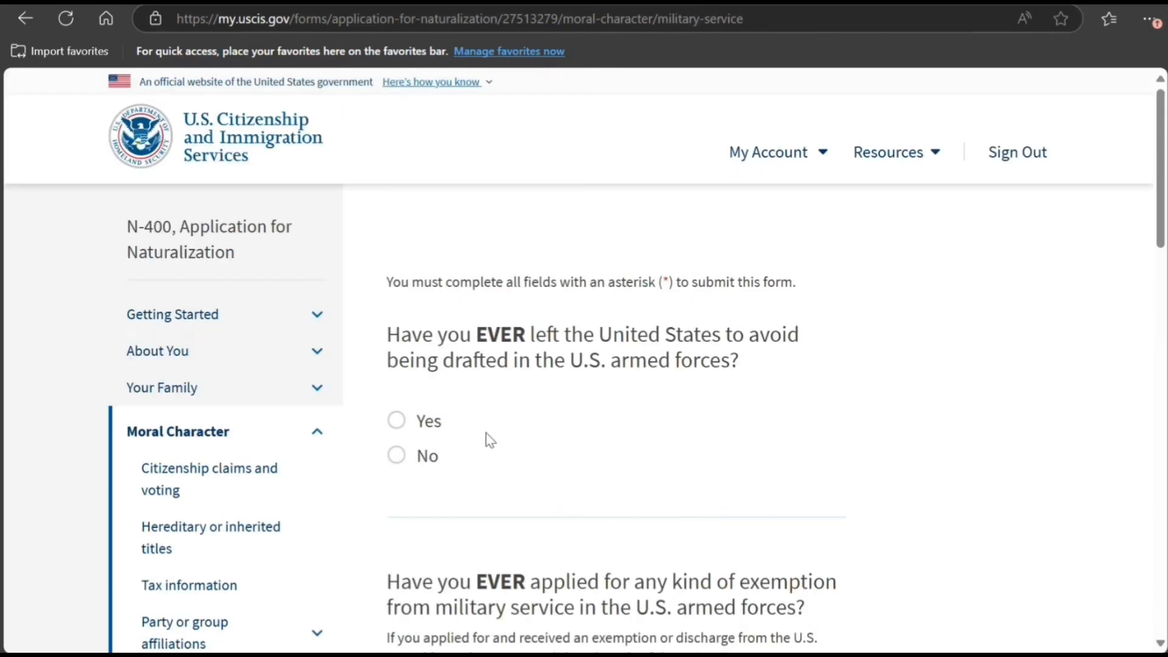
# Answer No to the draft avoidance, exemption, past service, current member and former member abroad questions, and continue to Attachment to the U.S. constitution
pyautogui.click(426, 461)
pyautogui.scroll(-4, 579, 485)
pyautogui.click(431, 498)
pyautogui.scroll(-4, 468, 493)
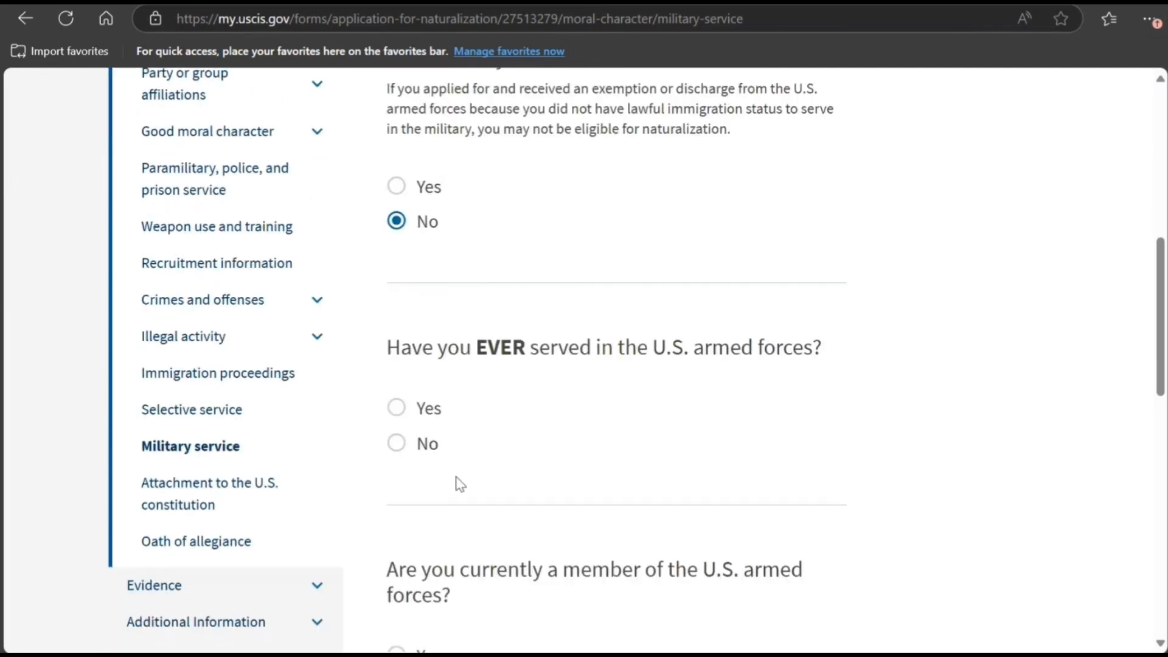
pyautogui.click(427, 453)
pyautogui.scroll(-4, 476, 545)
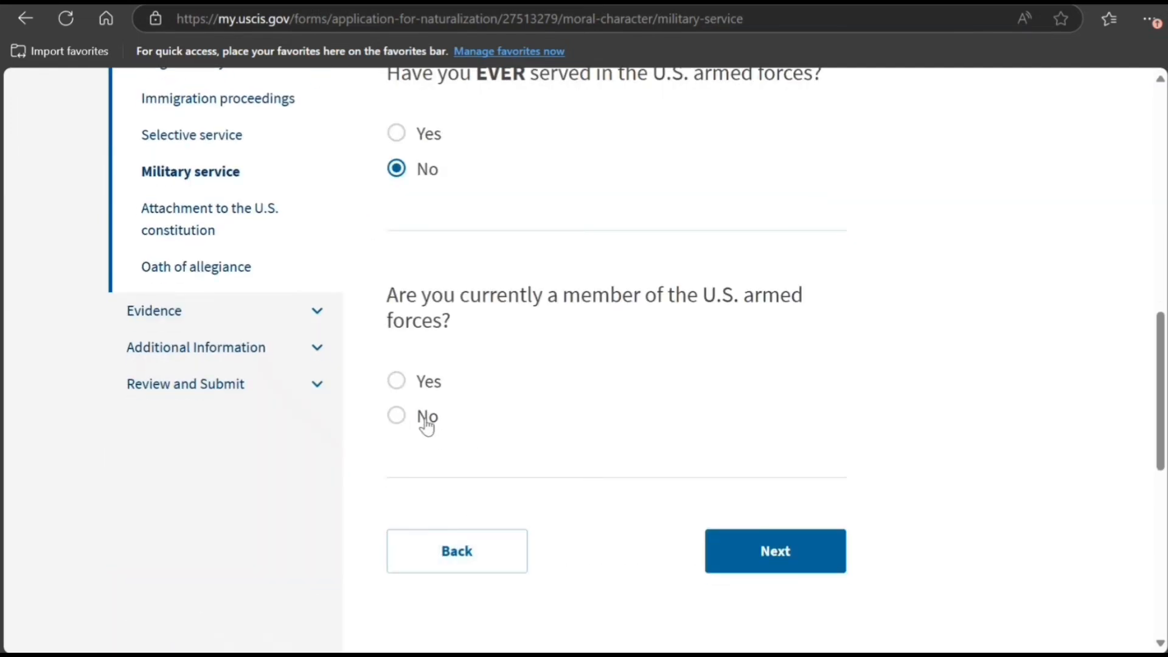
pyautogui.click(400, 415)
pyautogui.scroll(-3, 651, 517)
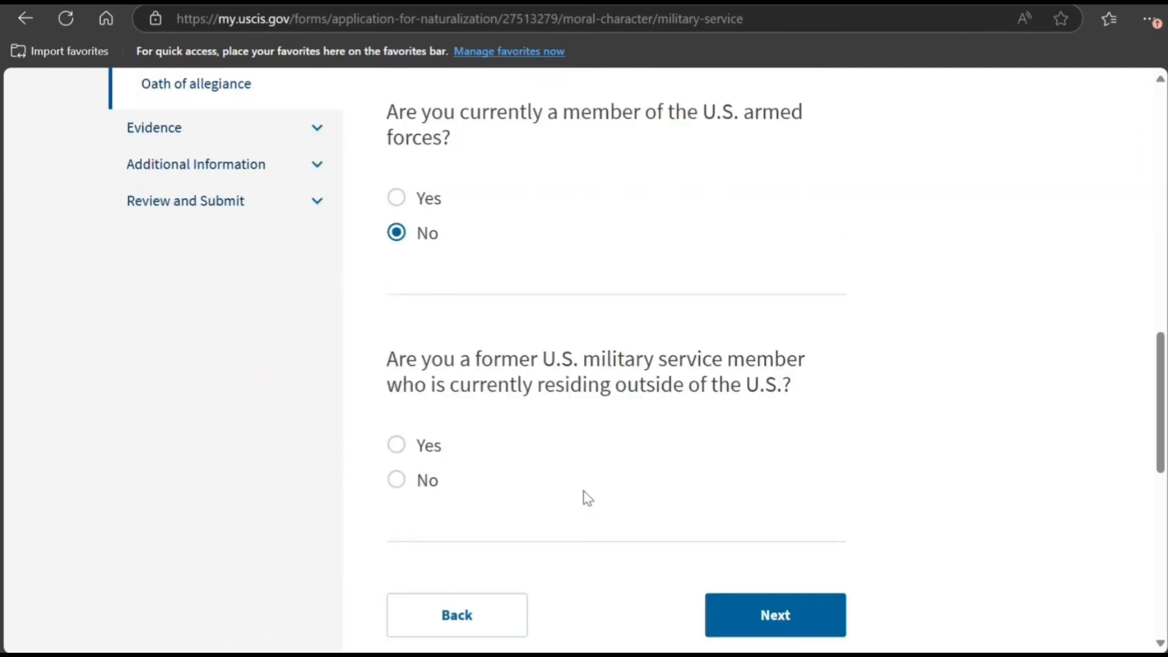
pyautogui.click(432, 488)
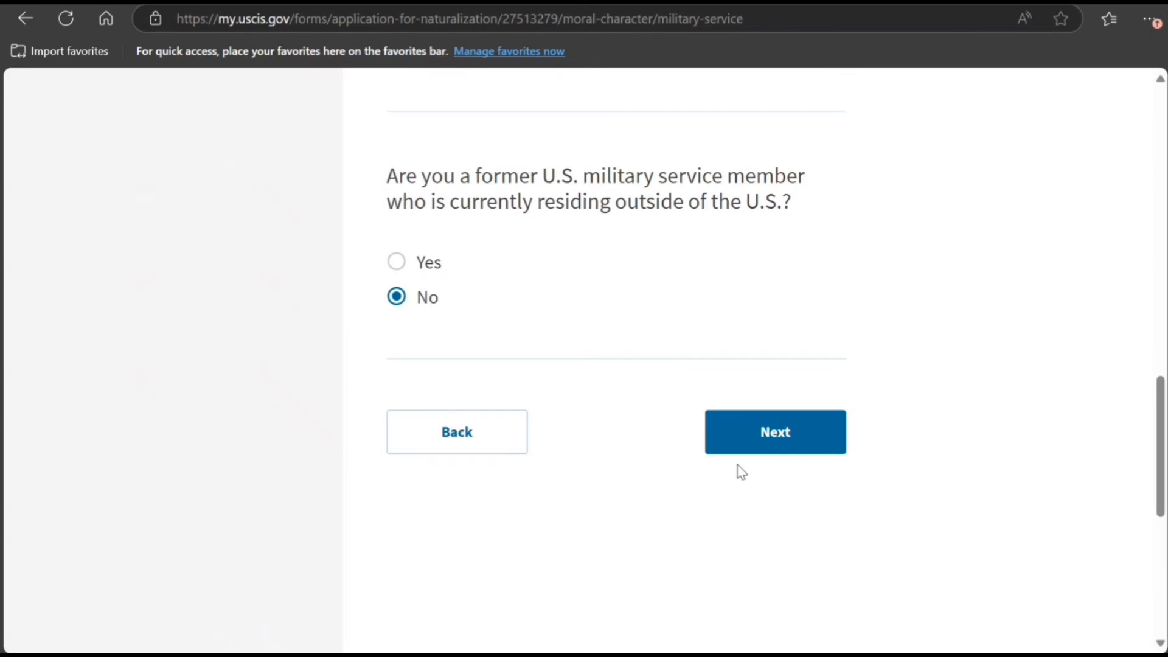
pyautogui.click(738, 455)
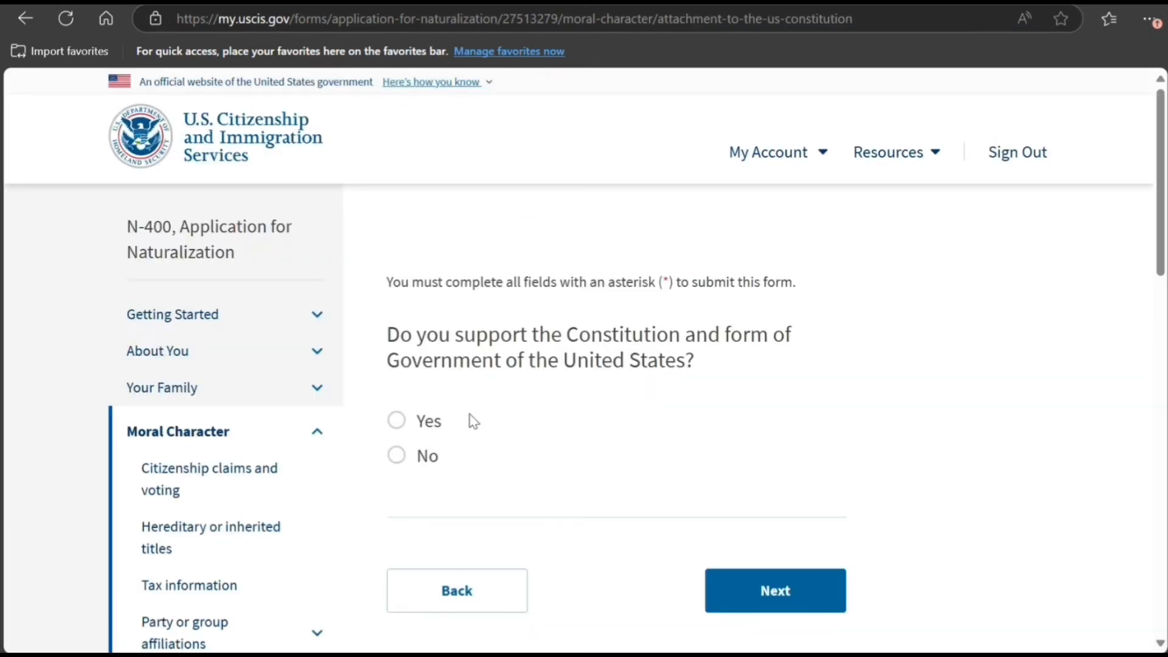
# Answer Yes to supporting the Constitution, understanding the Oath and willingness to take it, No to inability to take it, and continue to Oath page 2
pyautogui.click(424, 428)
pyautogui.click(771, 582)
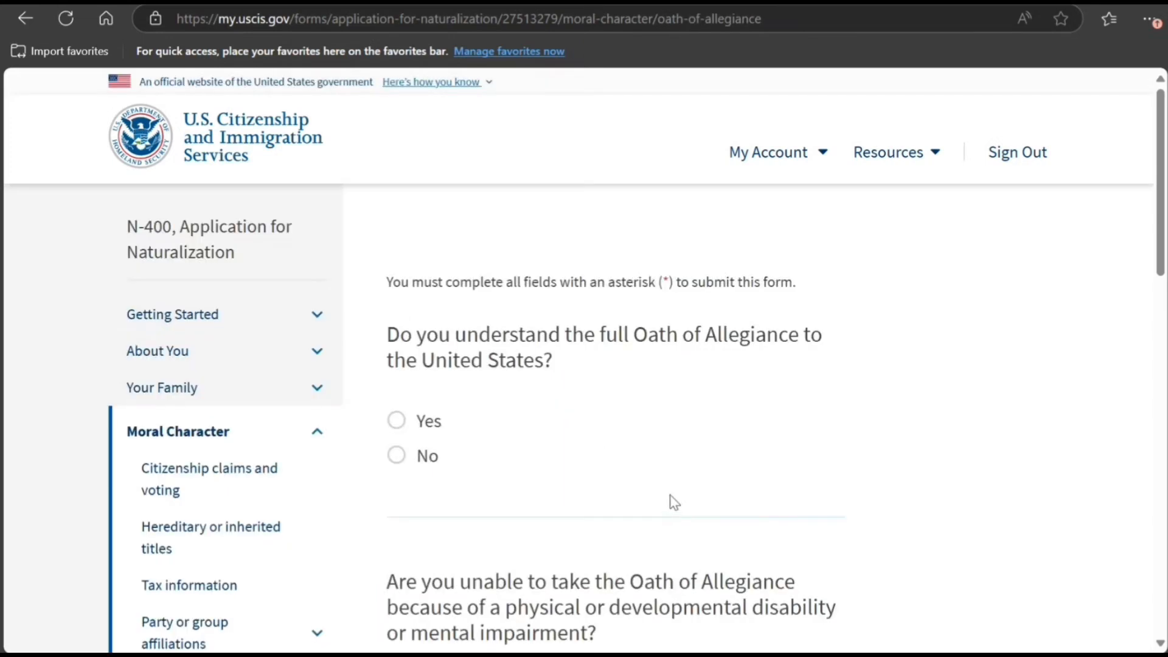
pyautogui.click(422, 422)
pyautogui.scroll(-3, 514, 452)
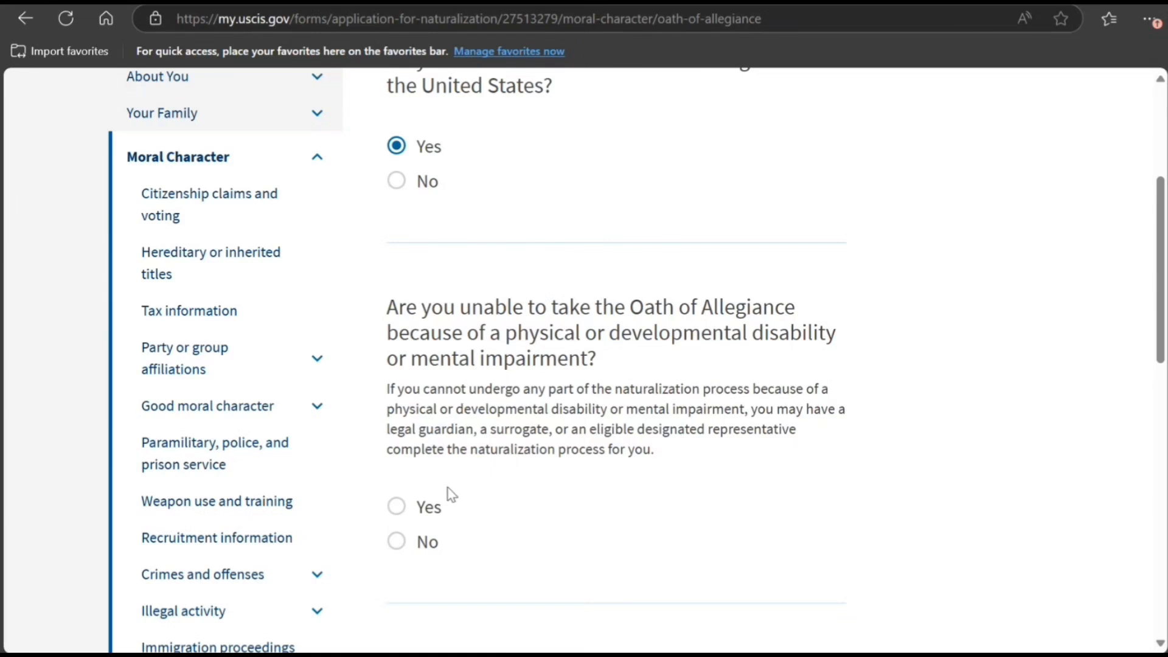
pyautogui.click(428, 547)
pyautogui.scroll(-3, 538, 534)
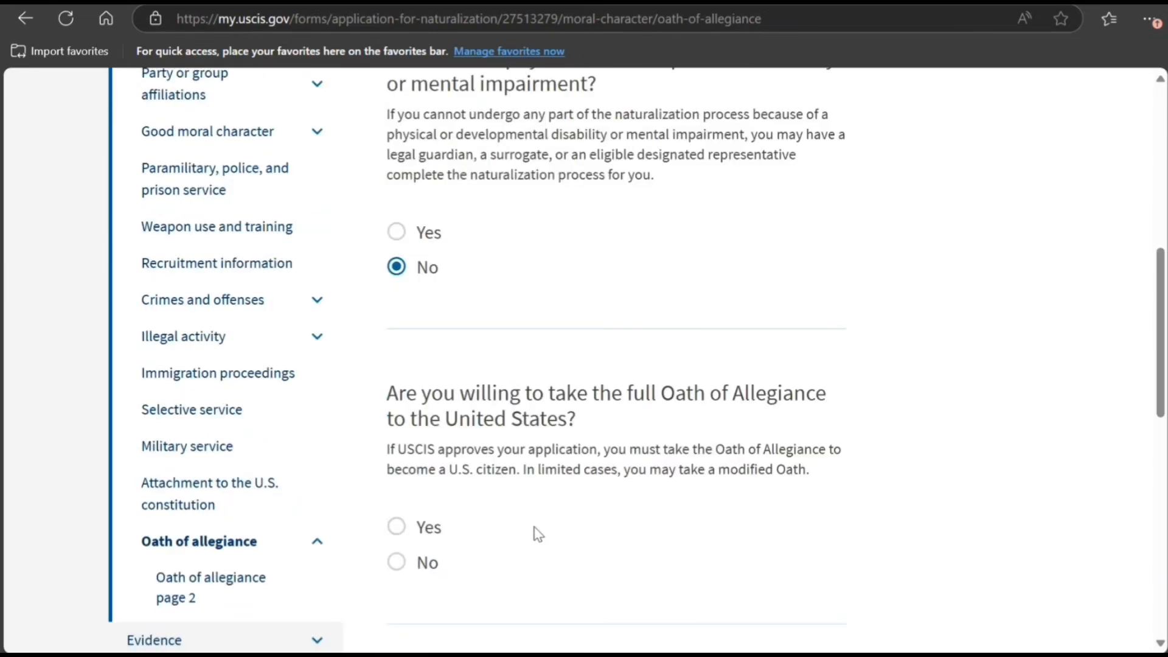
pyautogui.click(417, 528)
pyautogui.scroll(-3, 515, 541)
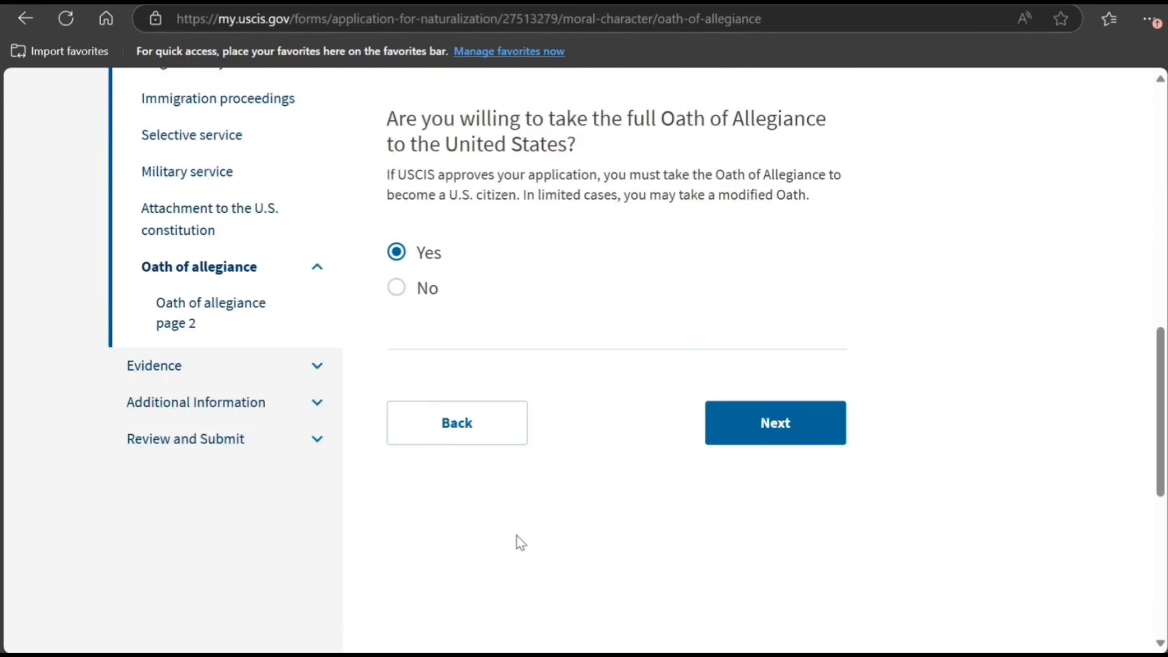
pyautogui.click(721, 449)
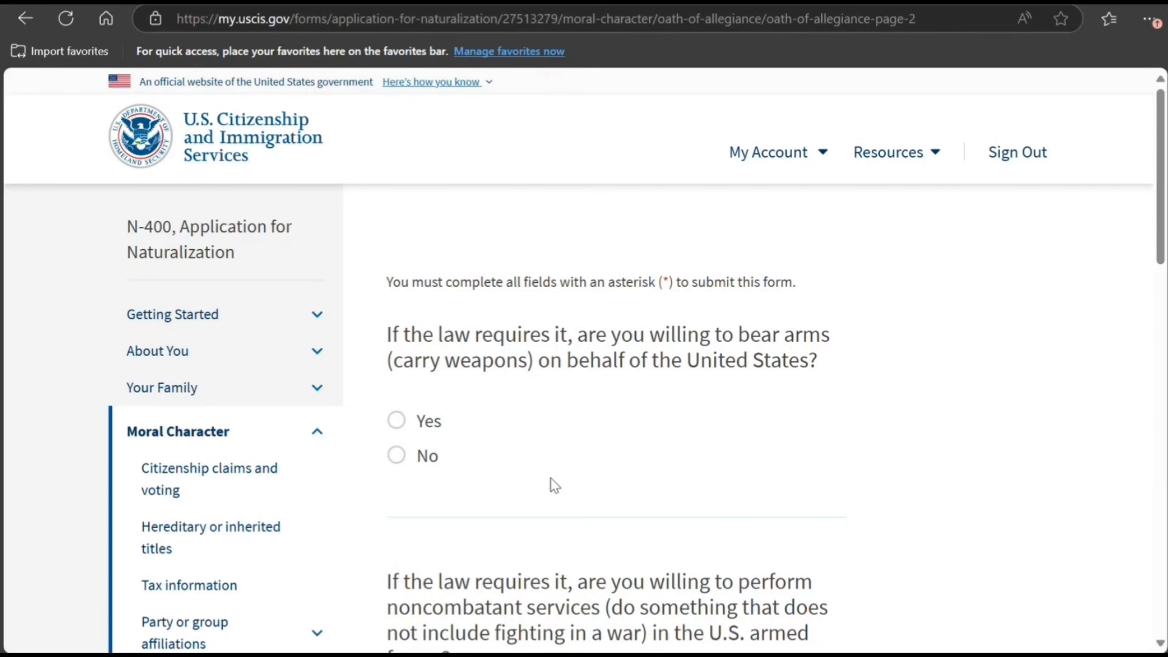
# Answer Yes to the bearing arms, noncombatant services and work of national importance questions, and continue to the Evidence section
pyautogui.click(429, 422)
pyautogui.scroll(-3, 593, 471)
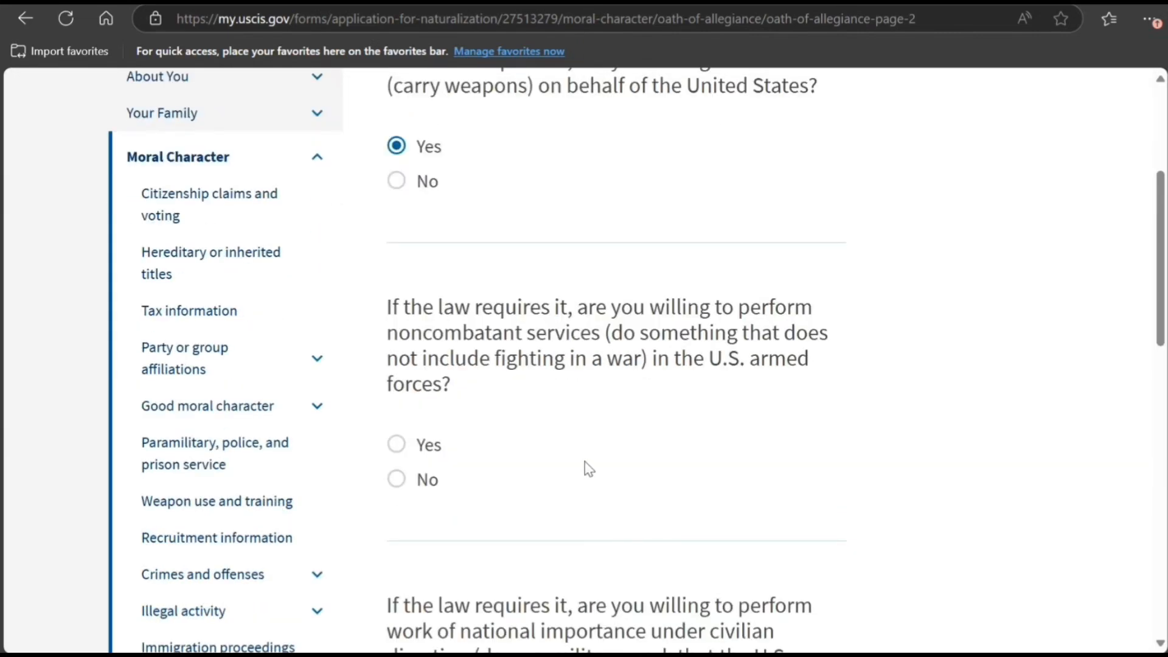
pyautogui.click(409, 449)
pyautogui.scroll(-1, 608, 484)
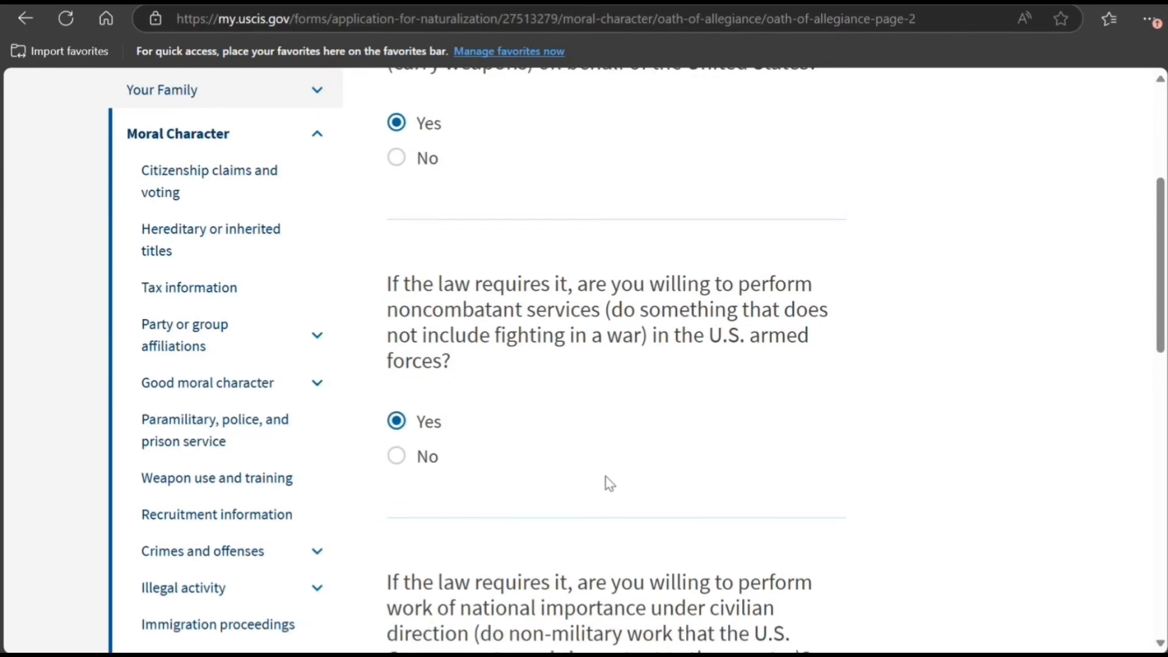
pyautogui.scroll(-3, 608, 484)
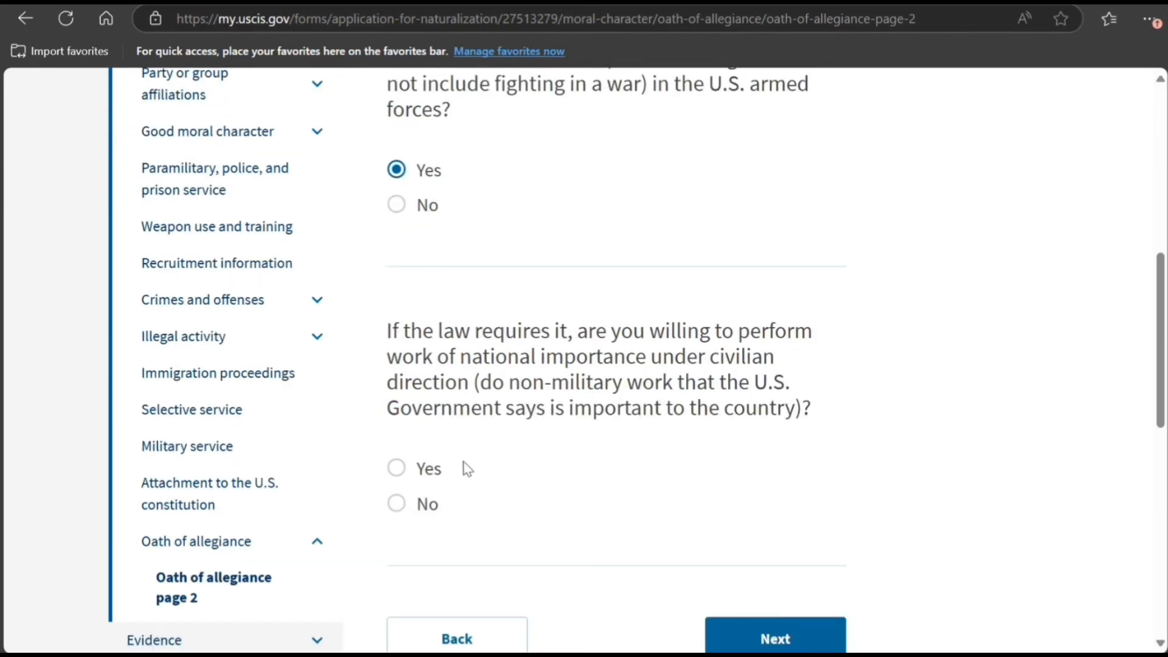
pyautogui.click(441, 469)
pyautogui.scroll(-3, 631, 511)
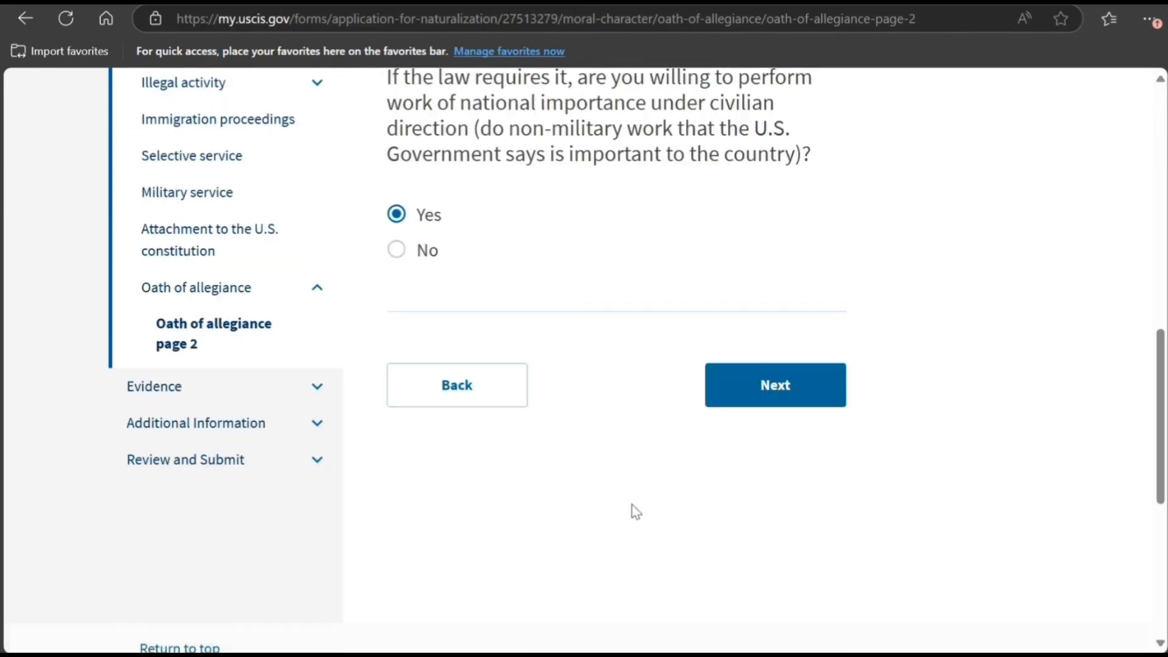
pyautogui.click(776, 378)
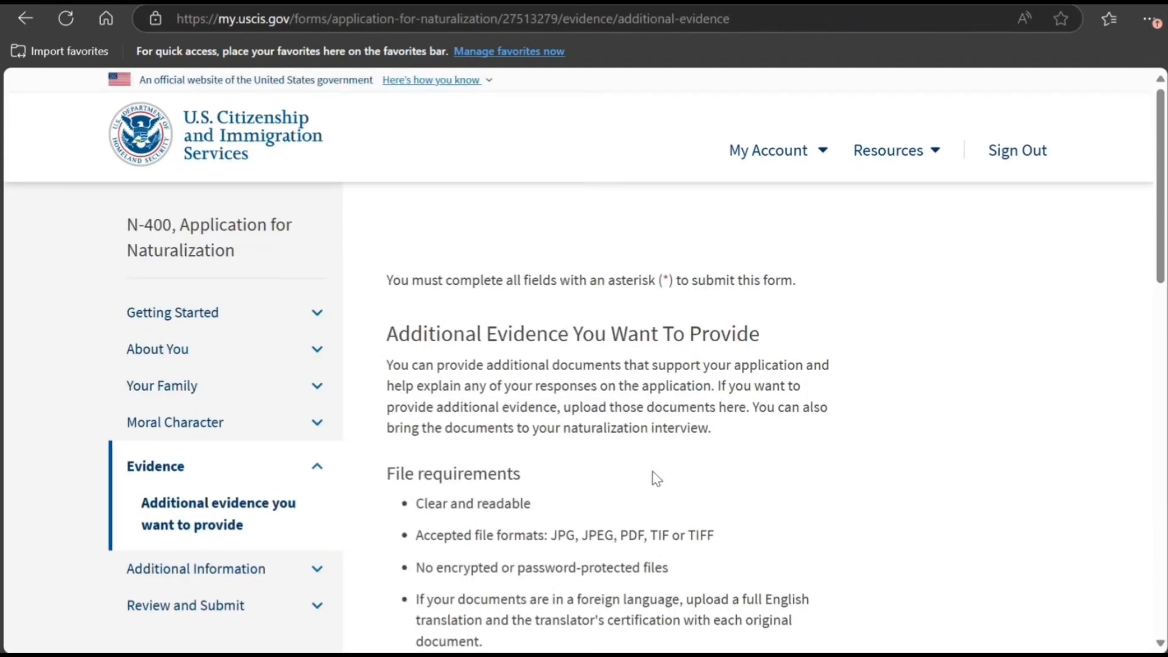
# Review the additional evidence file requirements, skip the upload, and open the Additional information page
pyautogui.scroll(-3, 652, 477)
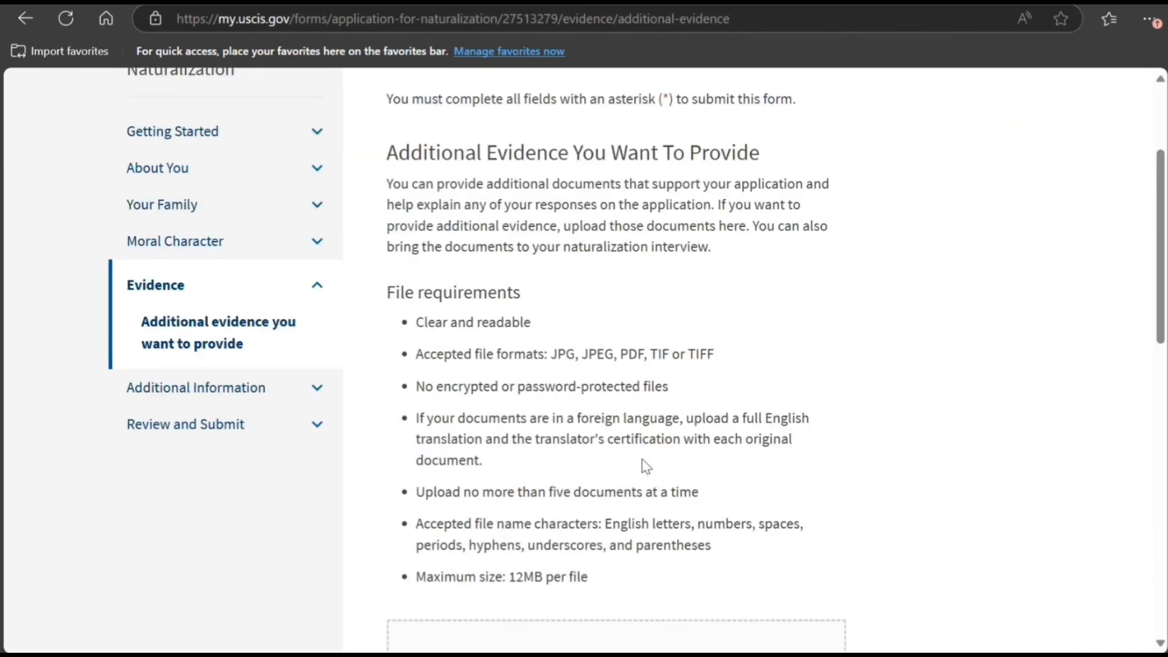
pyautogui.scroll(-5, 645, 462)
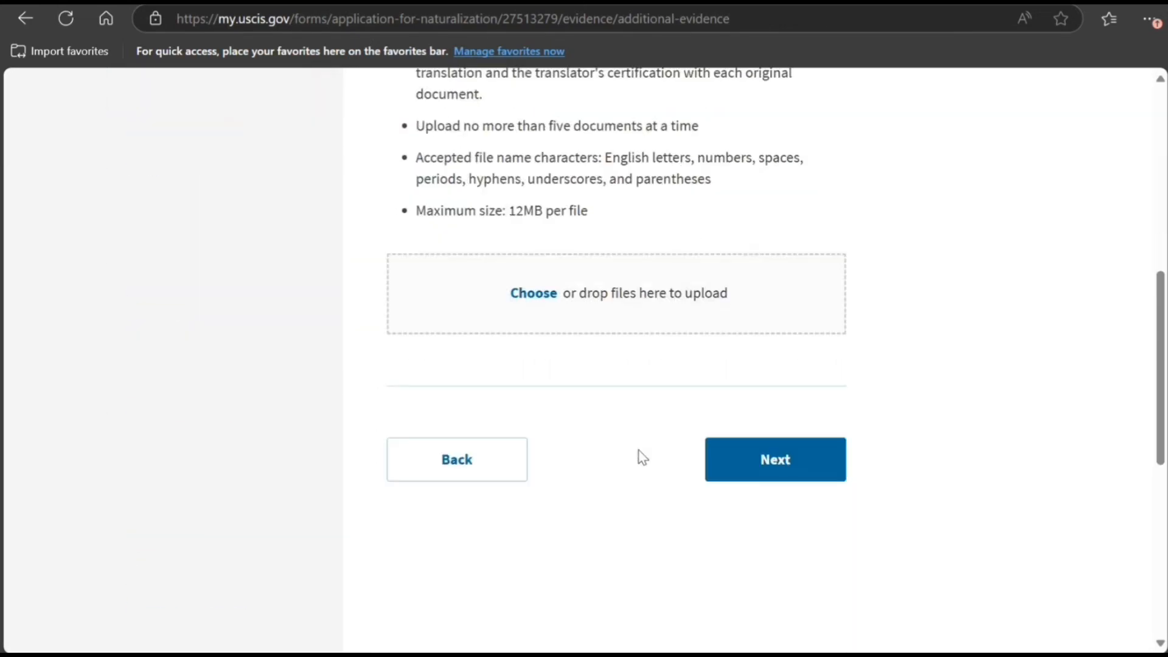
pyautogui.scroll(6, 643, 457)
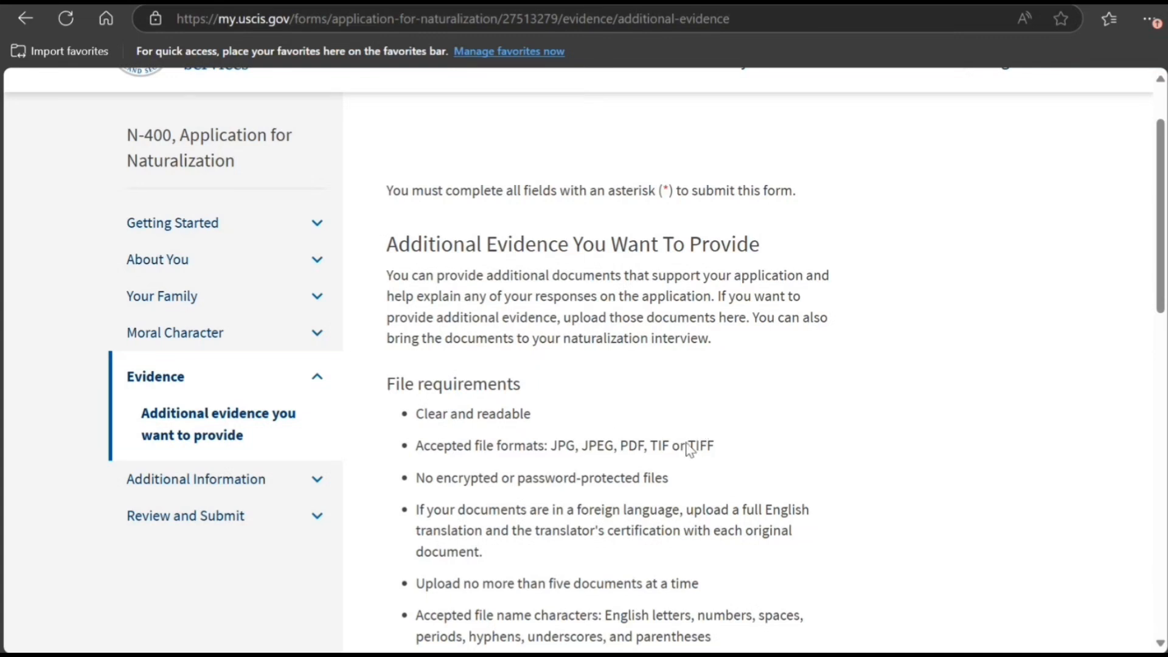
pyautogui.scroll(-3, 692, 519)
pyautogui.scroll(-3, 692, 518)
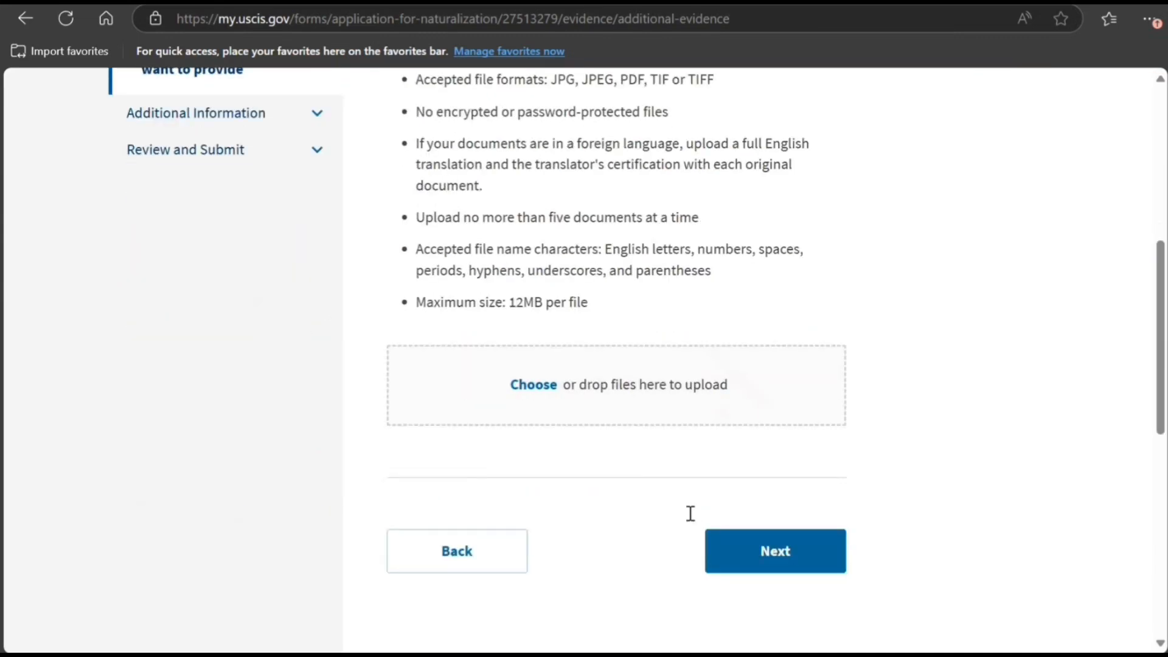
pyautogui.click(764, 551)
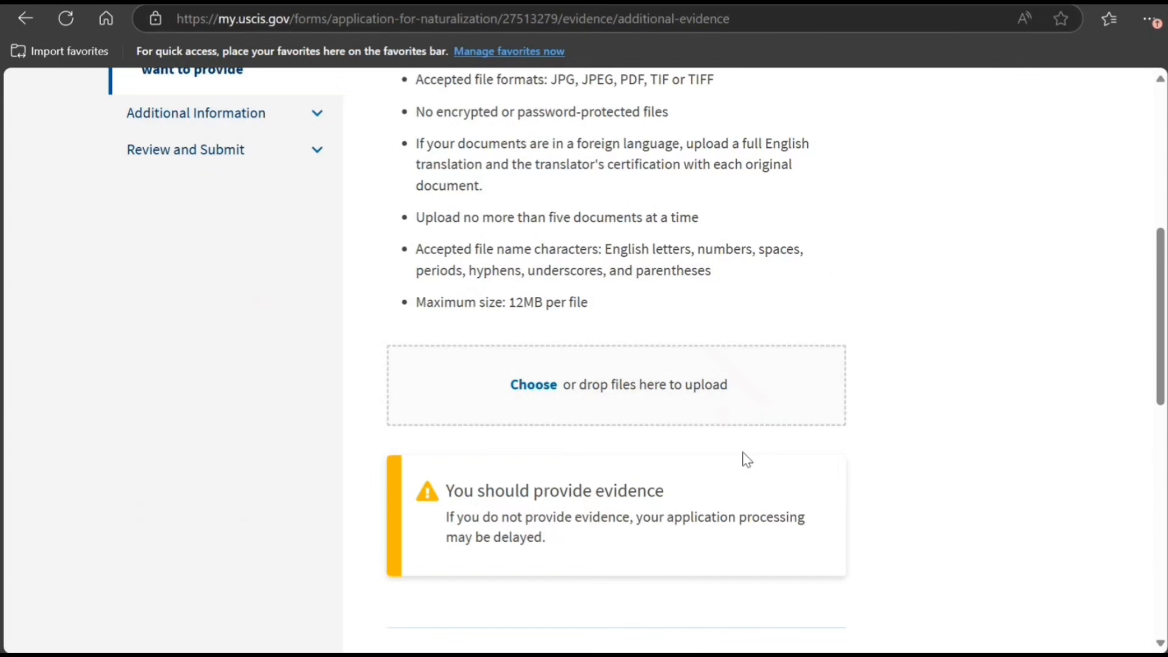
pyautogui.scroll(-2, 743, 457)
pyautogui.scroll(3, 642, 338)
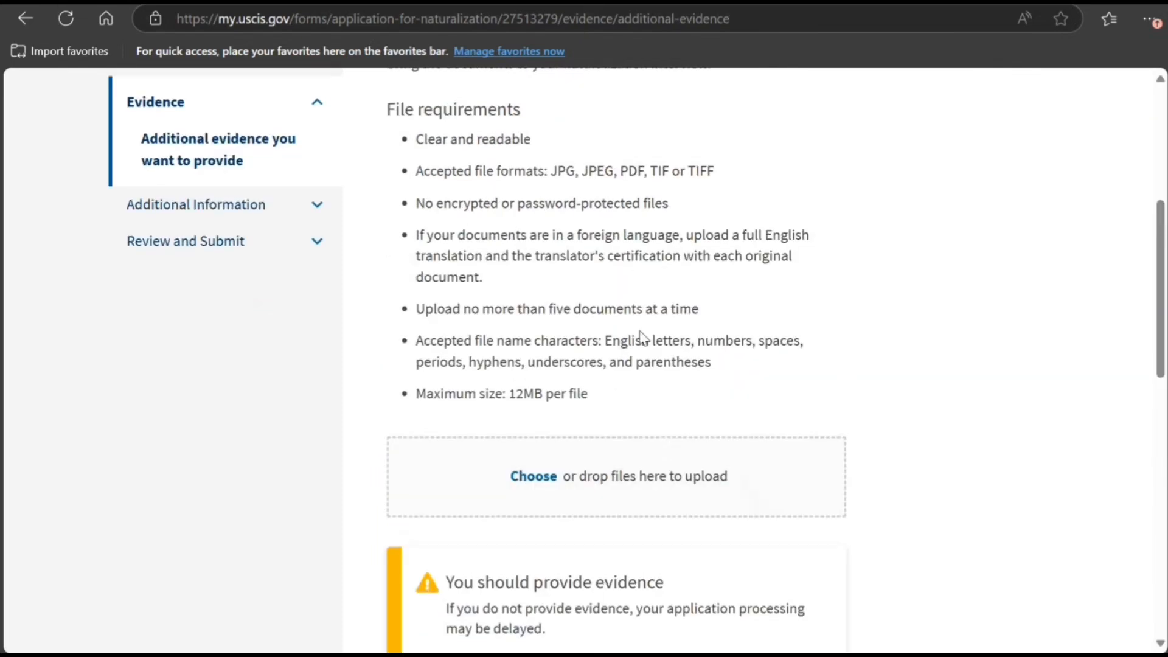
pyautogui.click(318, 218)
pyautogui.click(256, 244)
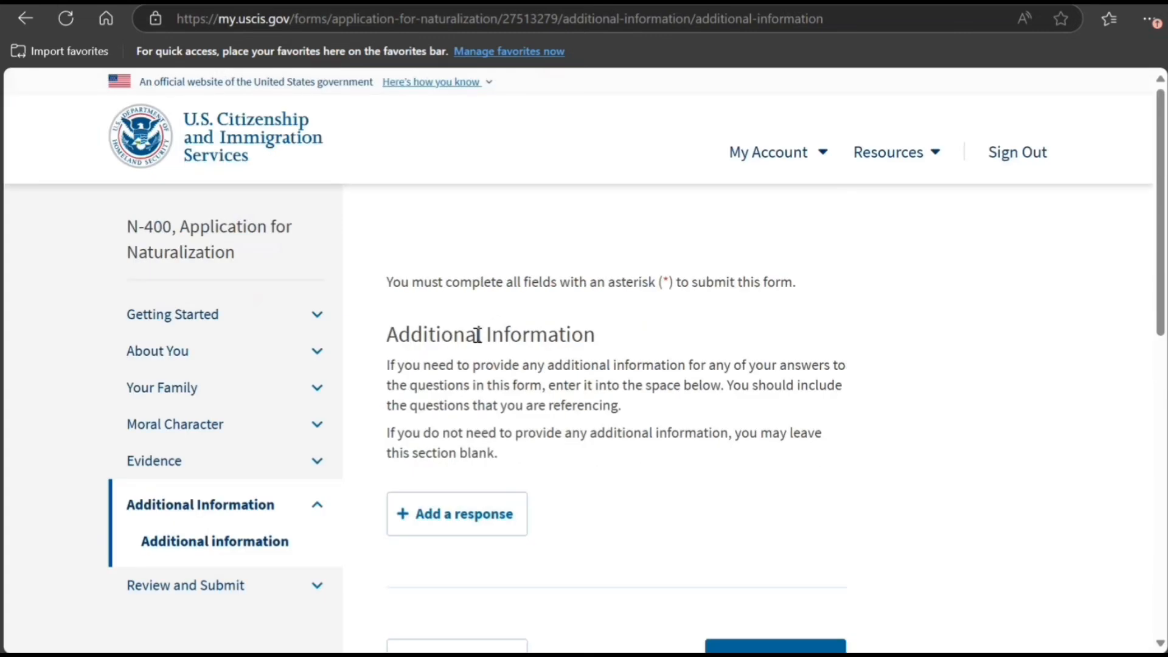
# Look over the Additional Information page without adding a response, and expand the Review and Submit section
pyautogui.scroll(-3, 464, 401)
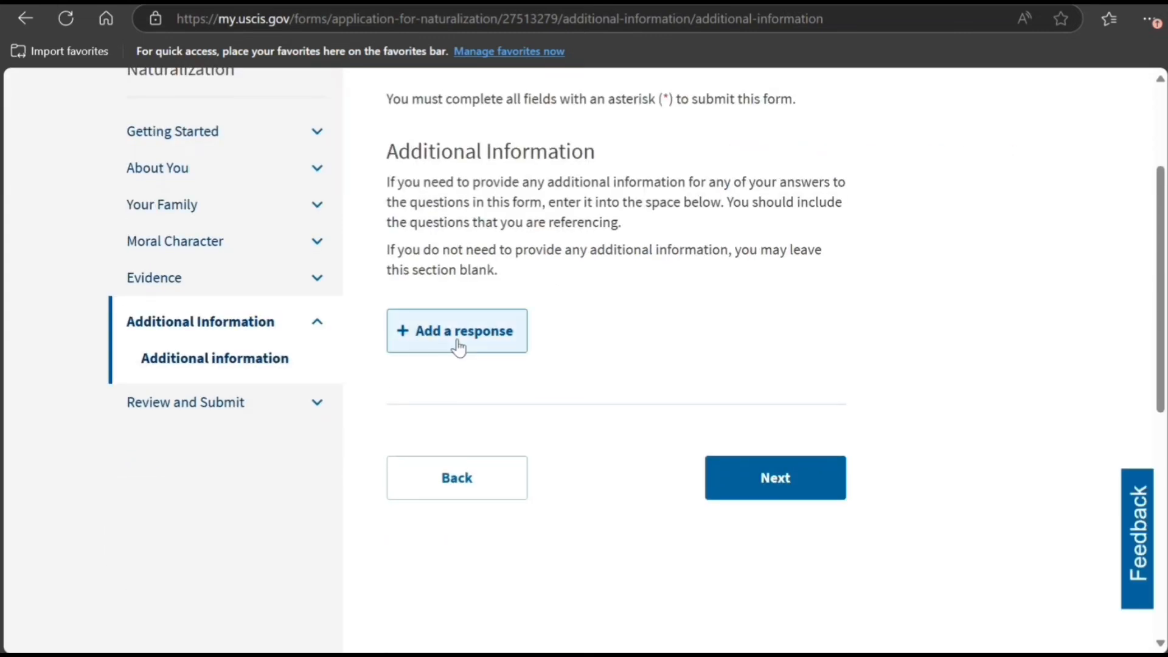
pyautogui.click(311, 410)
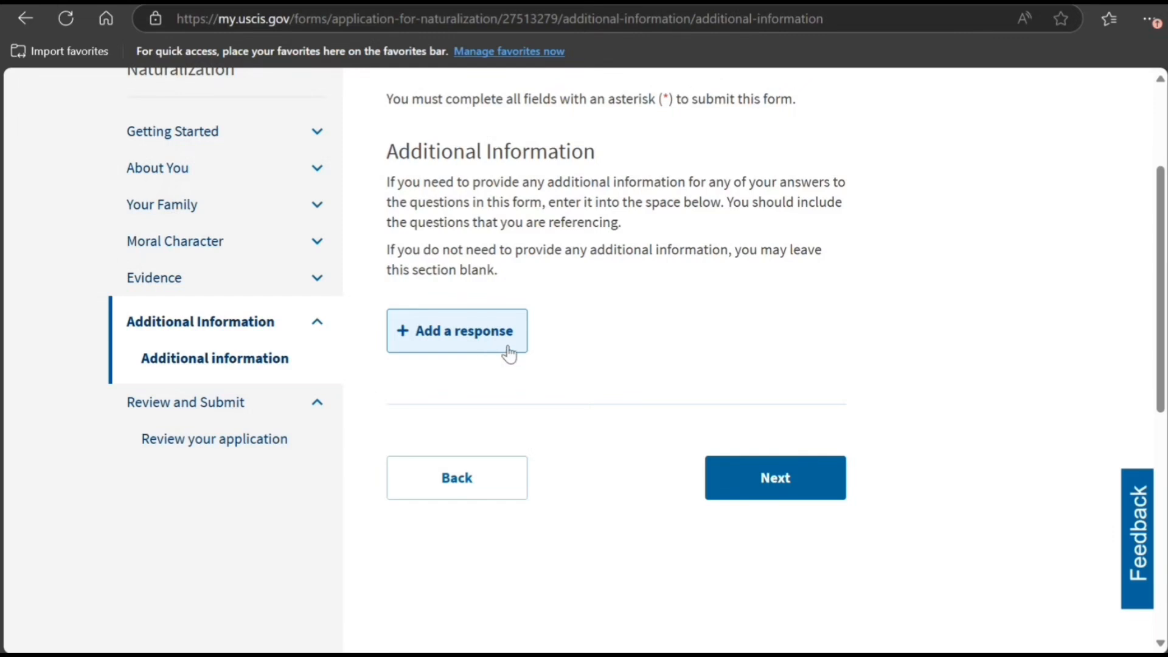
pyautogui.scroll(1, 424, 388)
pyautogui.scroll(-3, 252, 316)
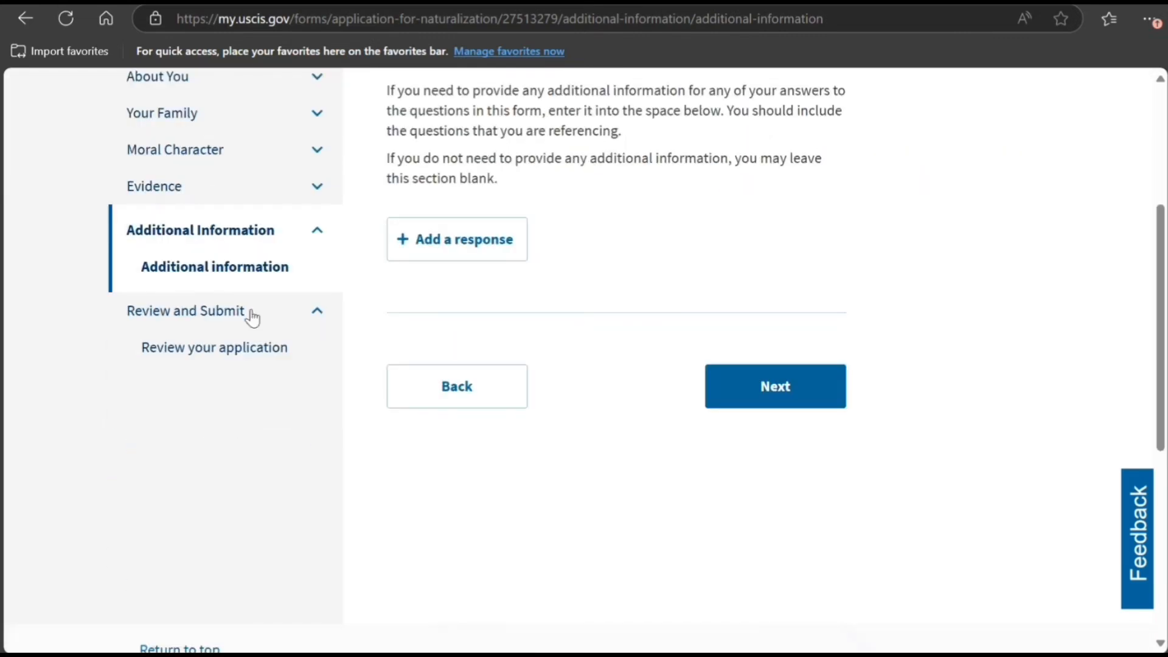
# Return to the additional evidence page in the Evidence section and examine its file requirements
pyautogui.click(315, 192)
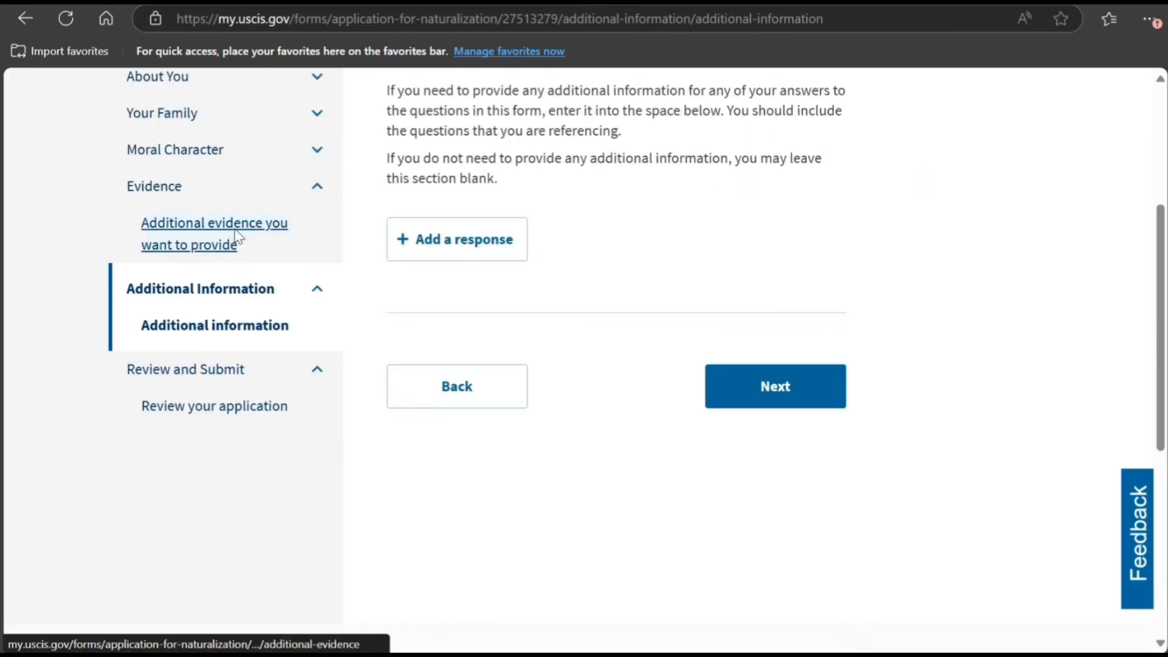
pyautogui.click(236, 238)
pyautogui.scroll(-3, 432, 363)
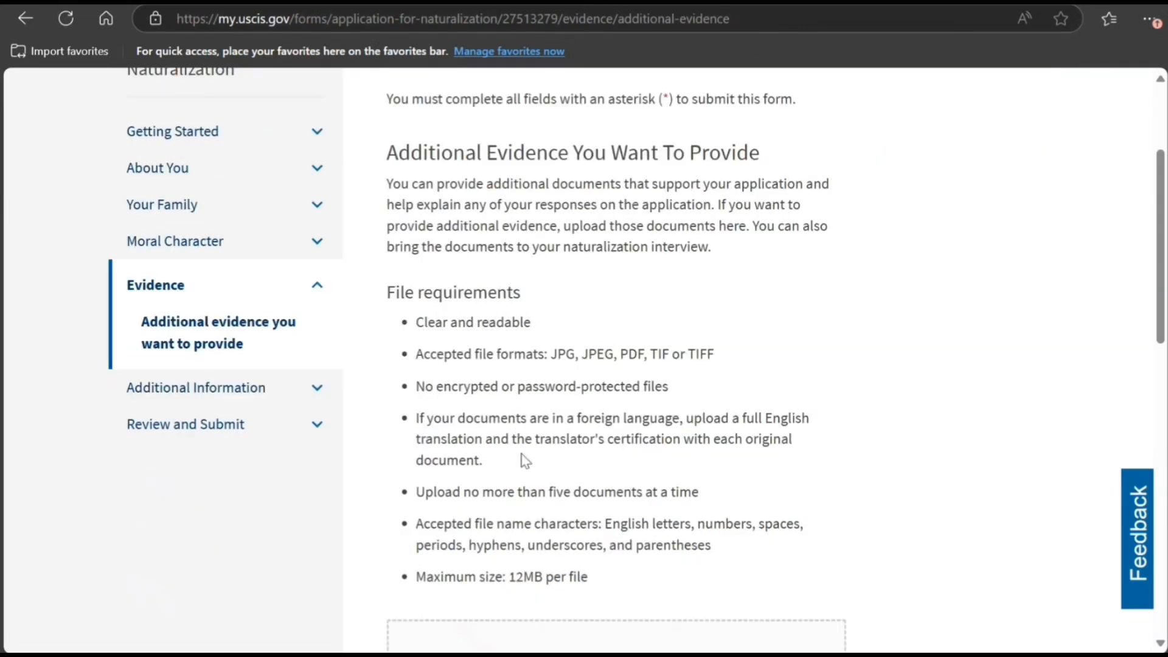
pyautogui.scroll(-2, 527, 507)
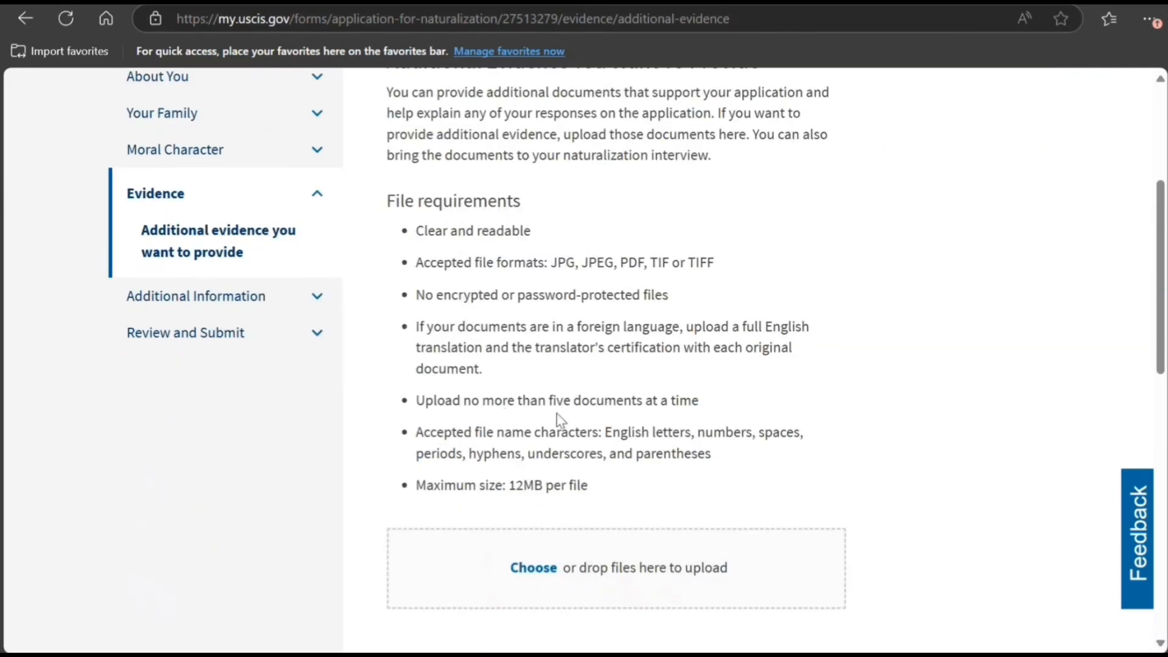